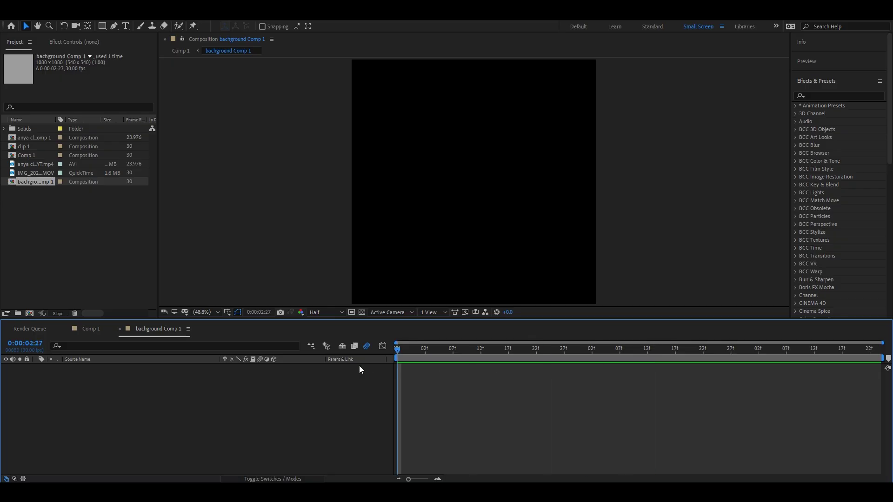
- Review the composition settings, including the advanced options, and close them without changes
left_click(44, 14)
left_click(63, 39)
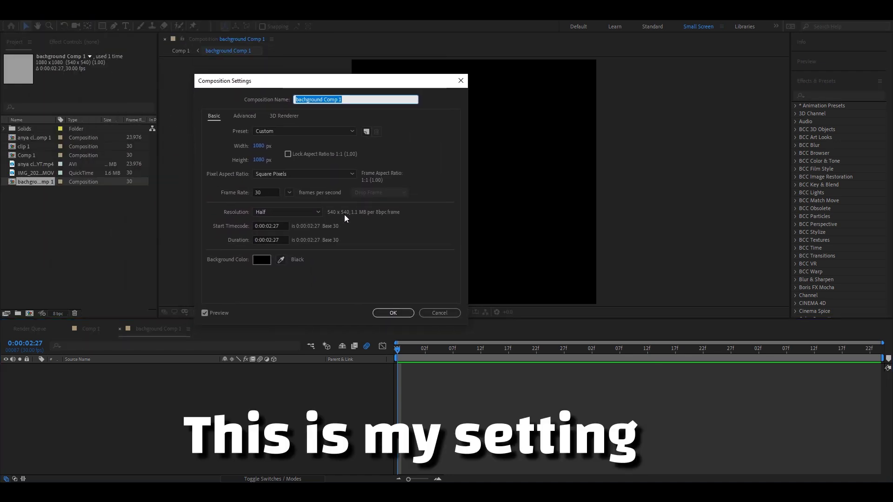
left_click(247, 116)
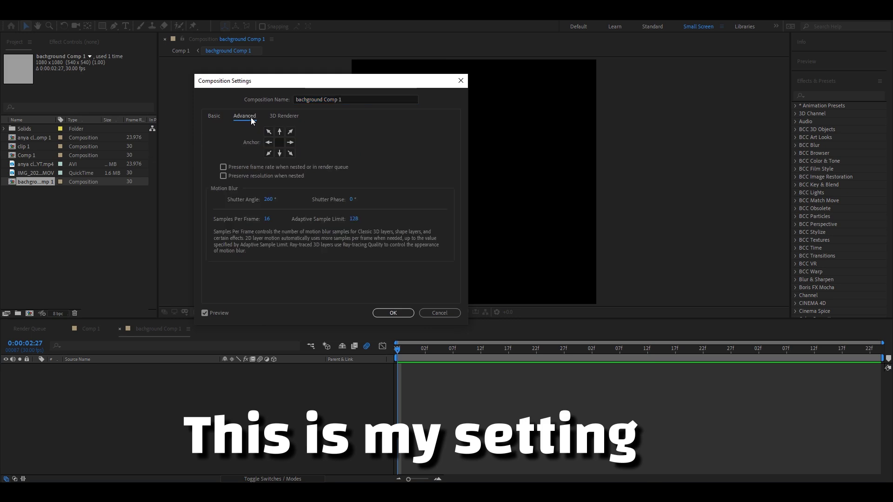
left_click(460, 80)
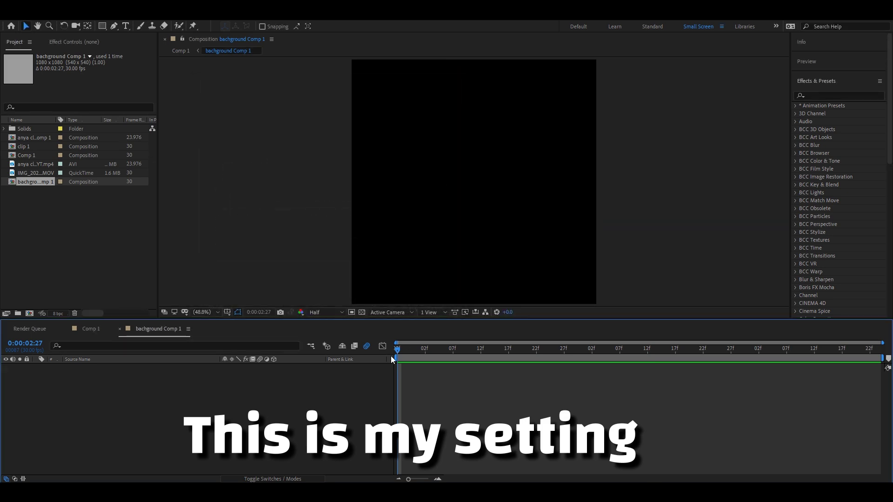
- Create a new solid layer named background
right_click(382, 382)
mouse_move(442, 281)
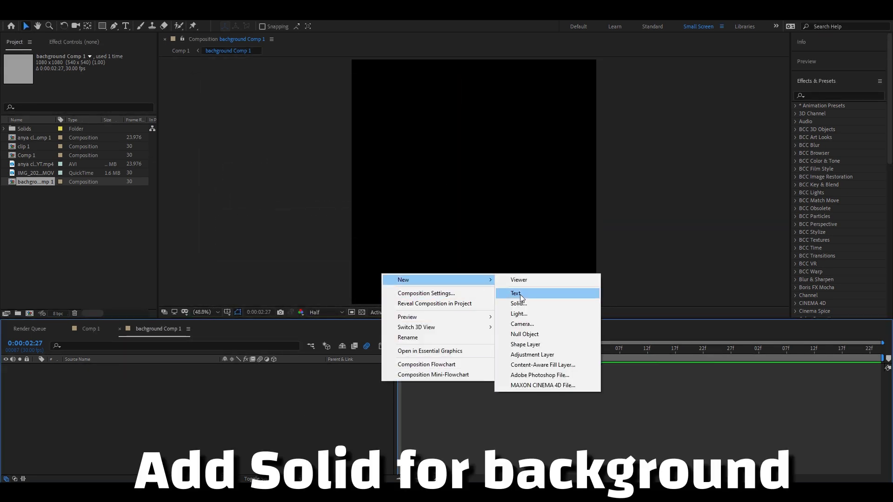
left_click(523, 302)
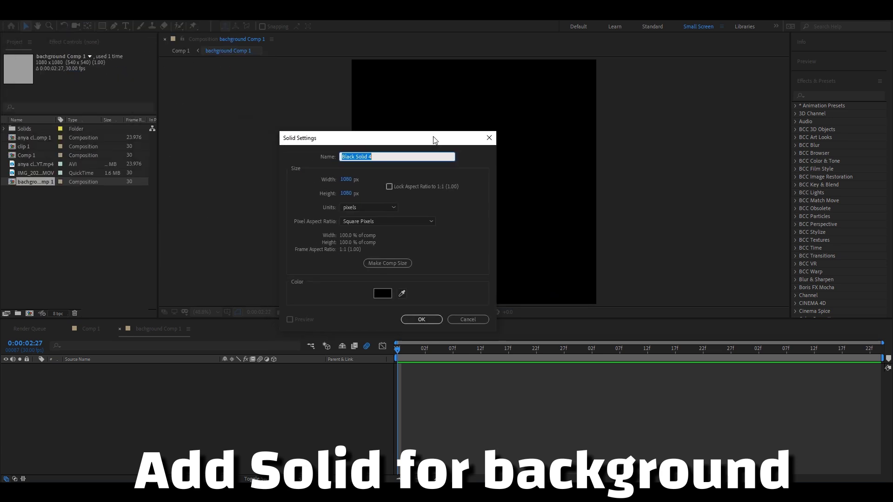
type("backgroun")
type("d")
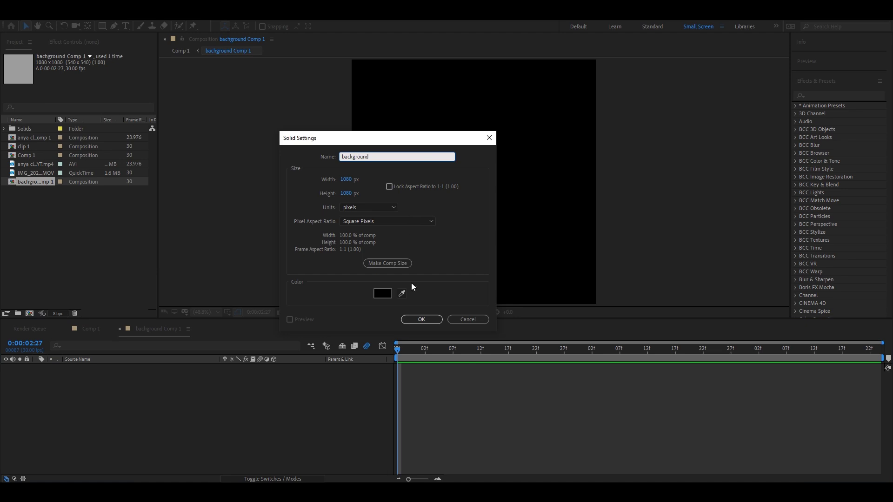
left_click(422, 320)
- Apply a Fill effect to the background solid and set it to grey (#858585)
left_click(836, 96)
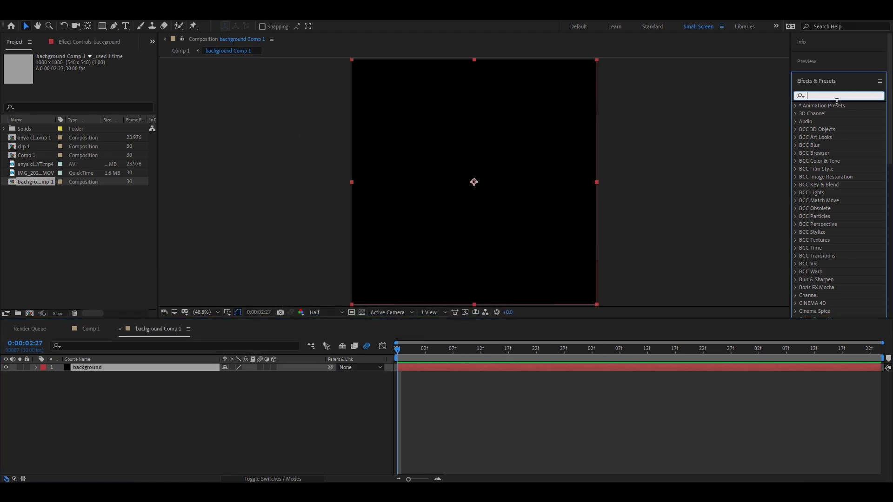
type("fill")
double_click(826, 153)
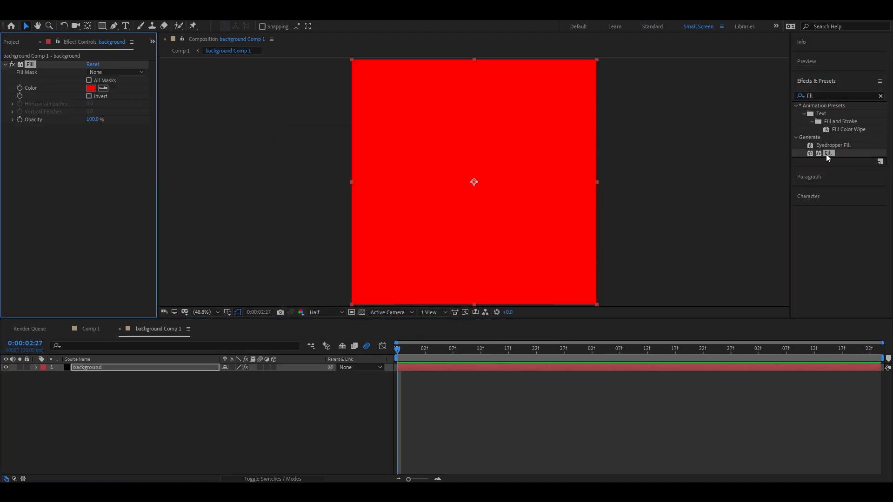
left_click(90, 88)
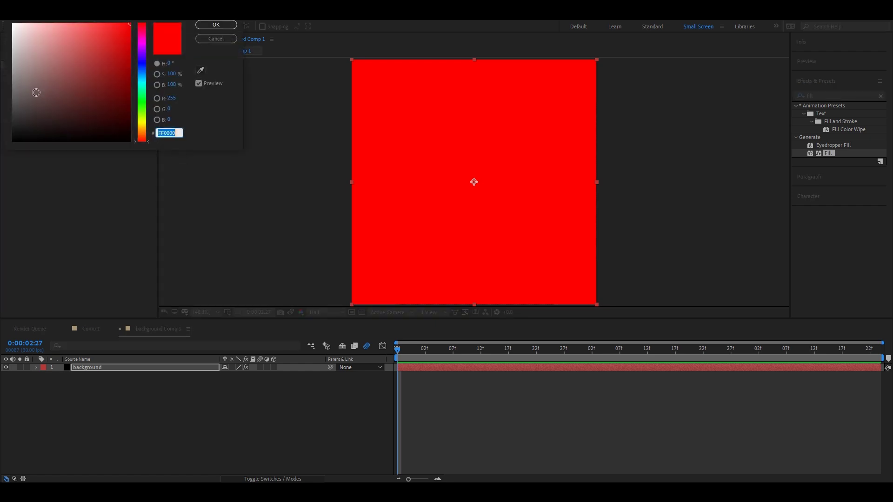
left_click(14, 77)
left_click_drag(14, 77, 14, 80)
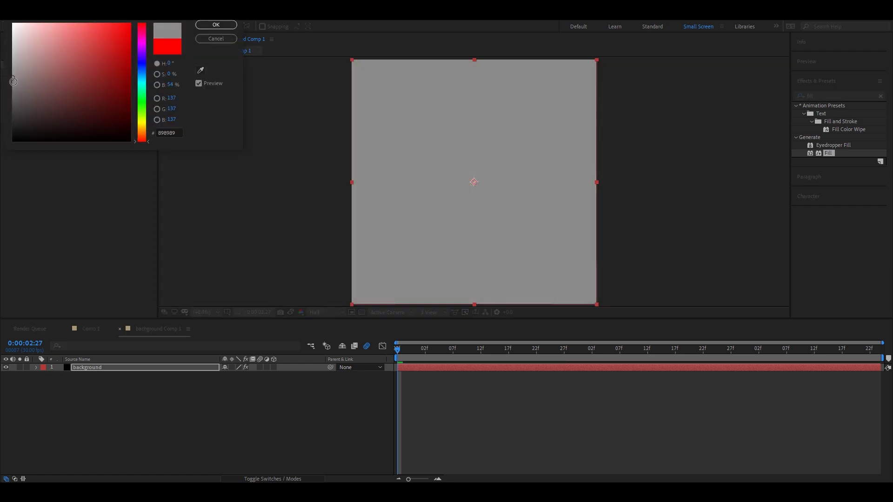
left_click(203, 26)
- Give the background layer an Orange label
left_click(403, 390)
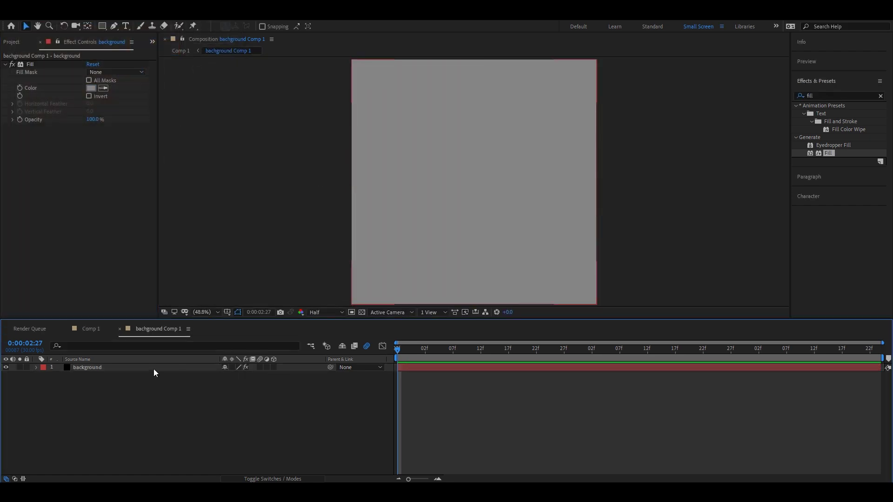
left_click(43, 368)
left_click(72, 322)
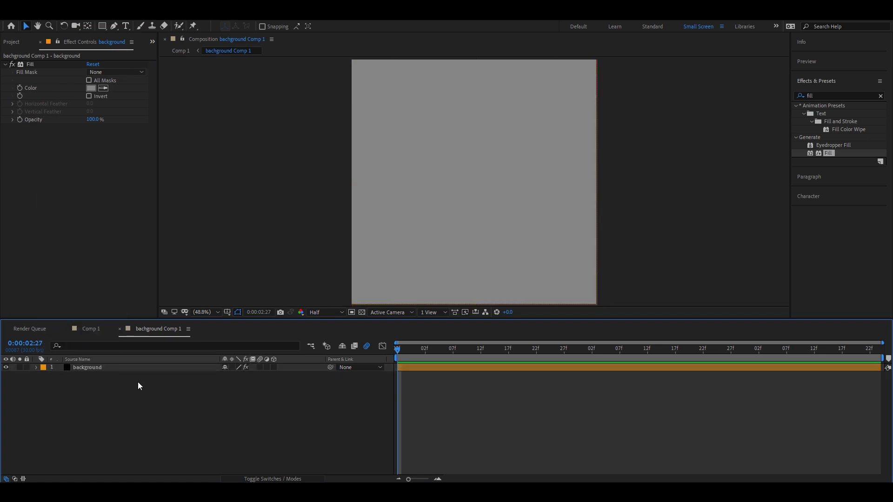
- Create another solid layer, Black Solid 4, above the background
right_click(394, 369)
mouse_move(465, 375)
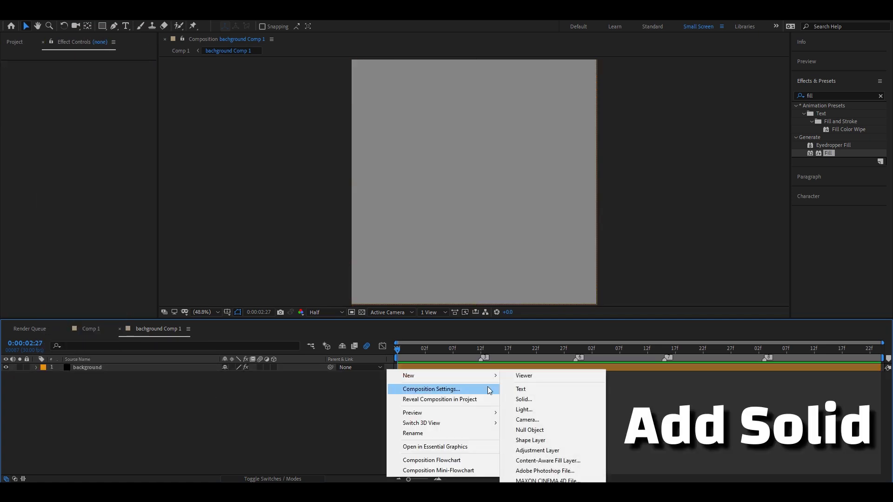
left_click(523, 399)
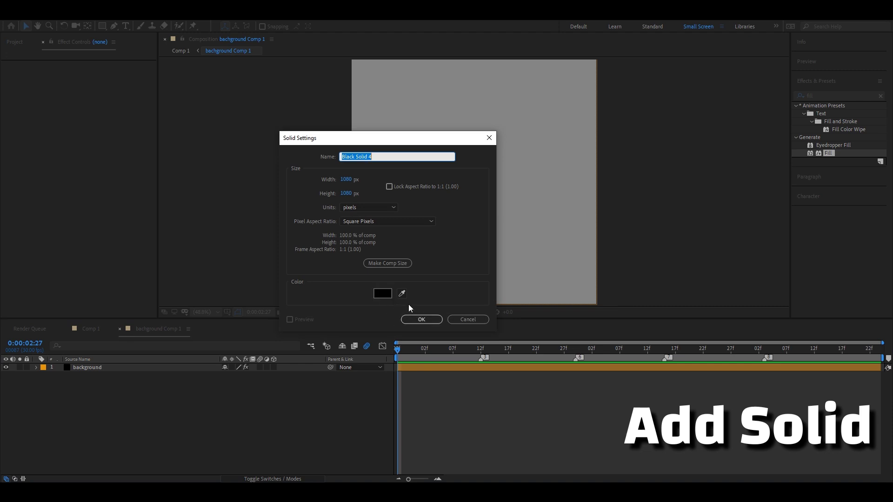
type("c")
left_click(421, 319)
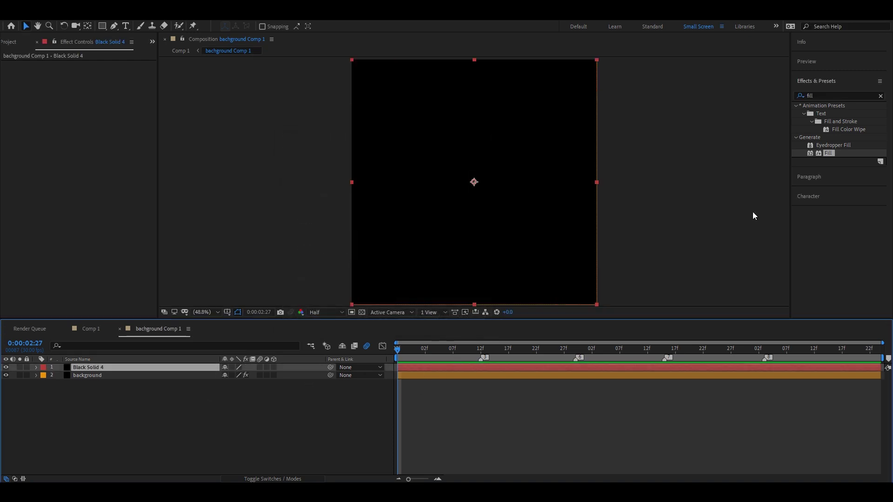
- Add a Fill effect to Black Solid 4 in dusty pink (#AC7B7B)
left_click(822, 99)
type("fill")
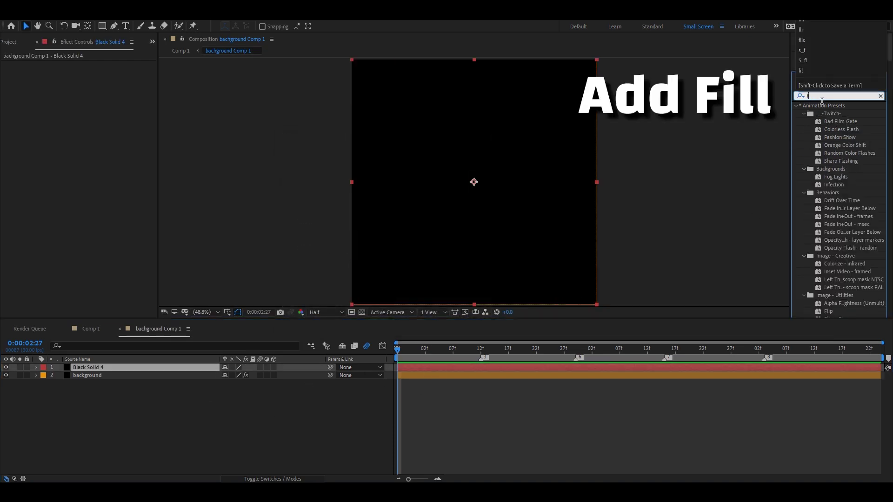
double_click(832, 151)
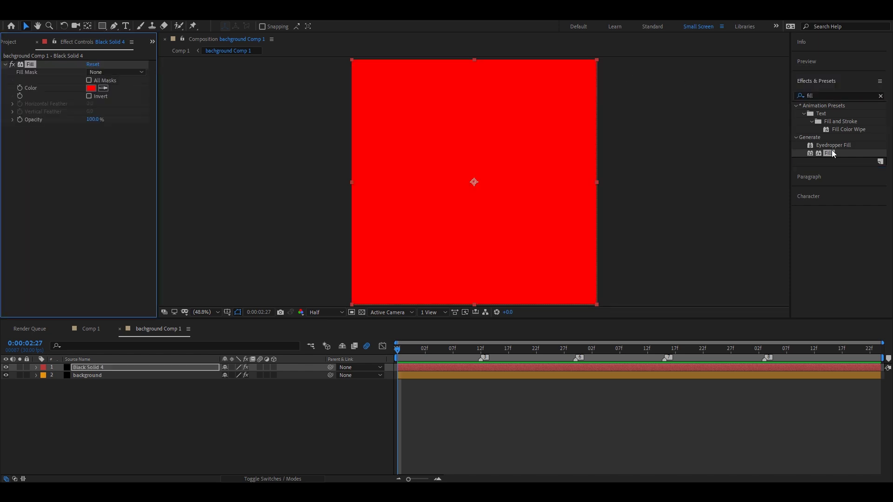
left_click(92, 88)
left_click(48, 63)
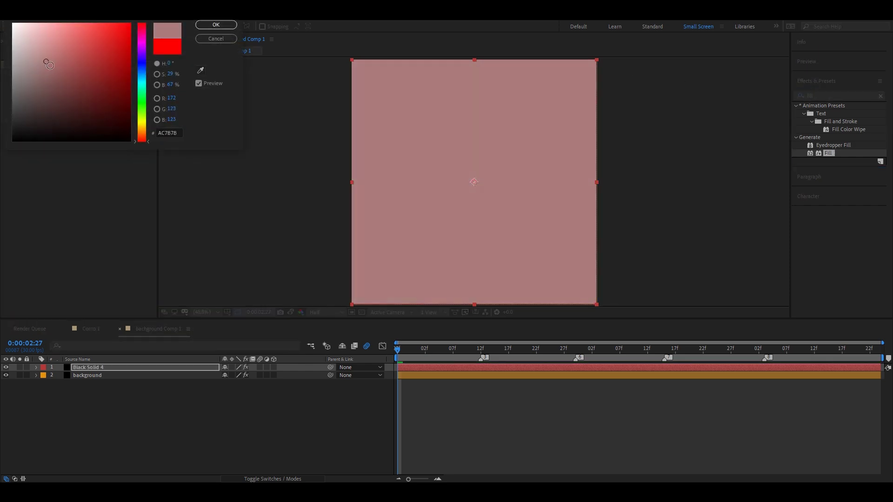
left_click(210, 25)
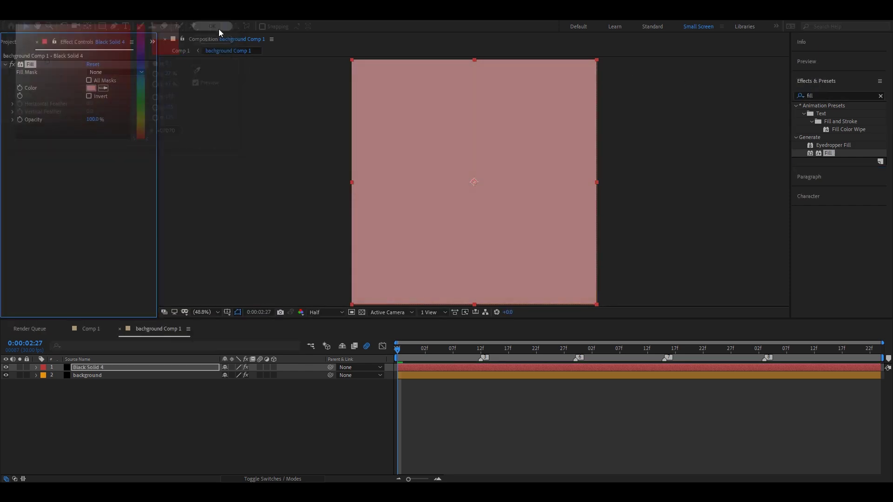
left_click(825, 95)
type("wipe")
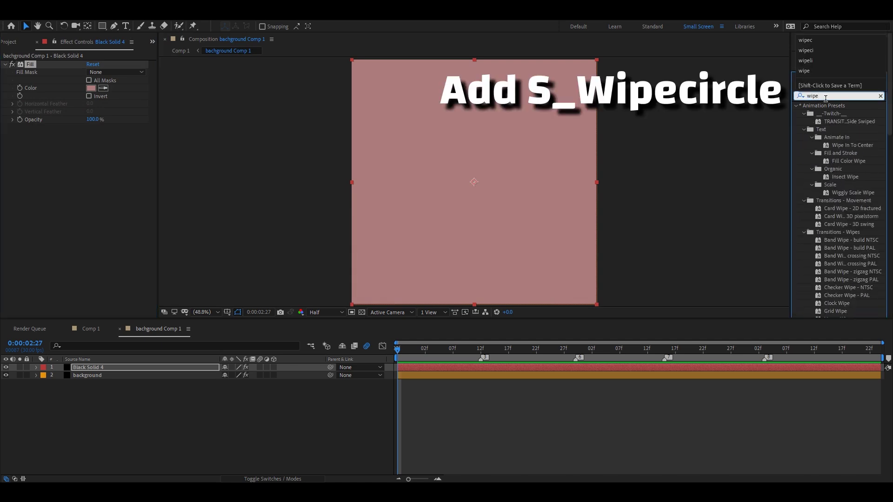
type("c")
- Apply S_WipeCircle to Black Solid 4 and settle Wipe Percent at 72
mouse_move(843, 130)
left_mouse_down()
mouse_move(510, 372)
mouse_move(158, 183)
left_mouse_up()
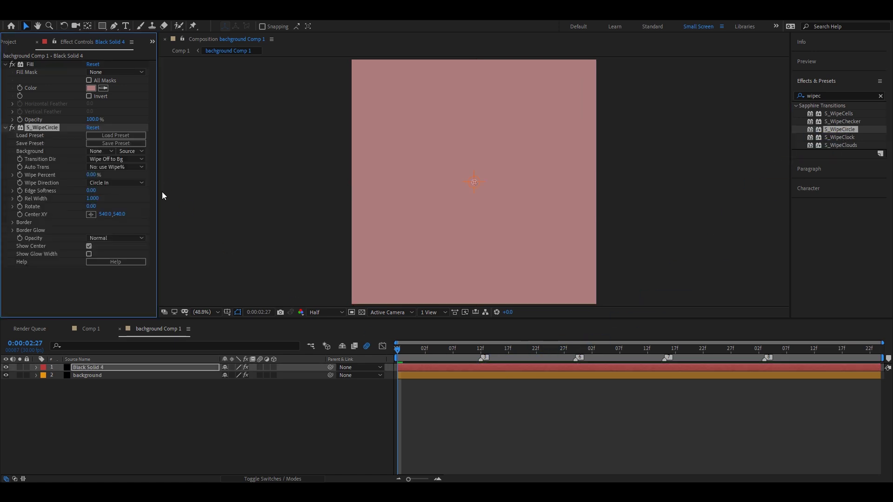
left_click(93, 175)
type("0")
key("Return")
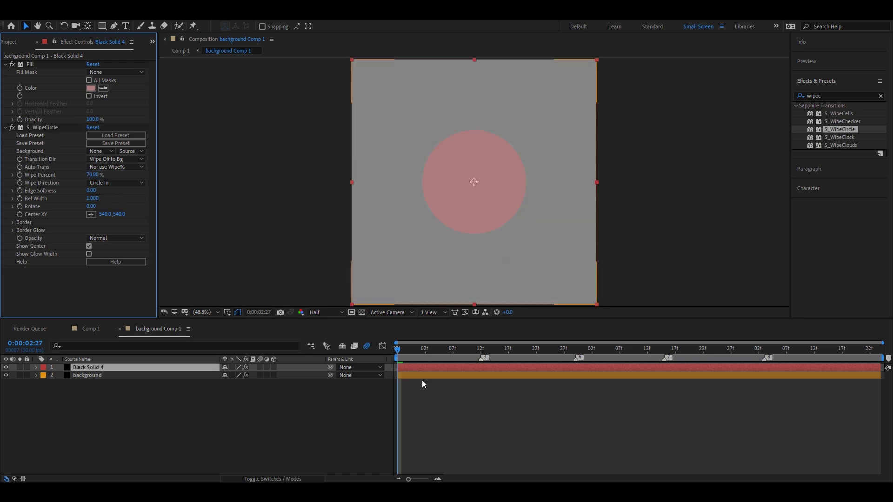
left_click(369, 383)
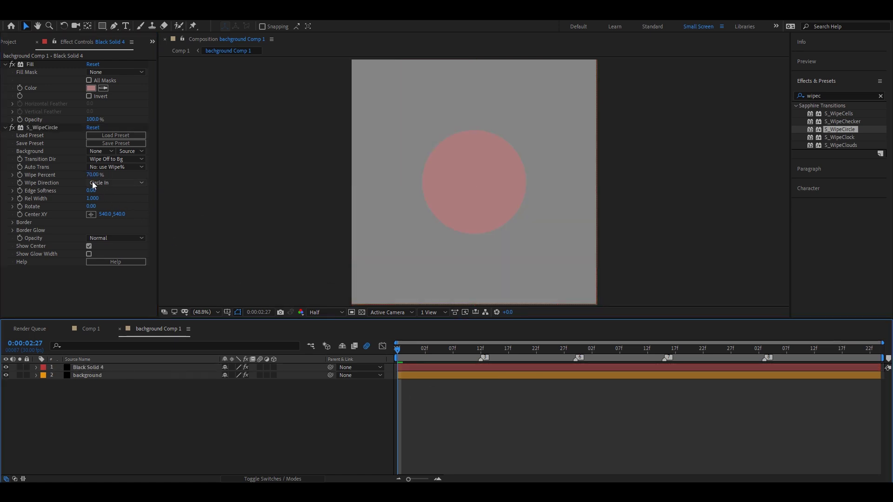
left_click_drag(92, 174, 98, 178)
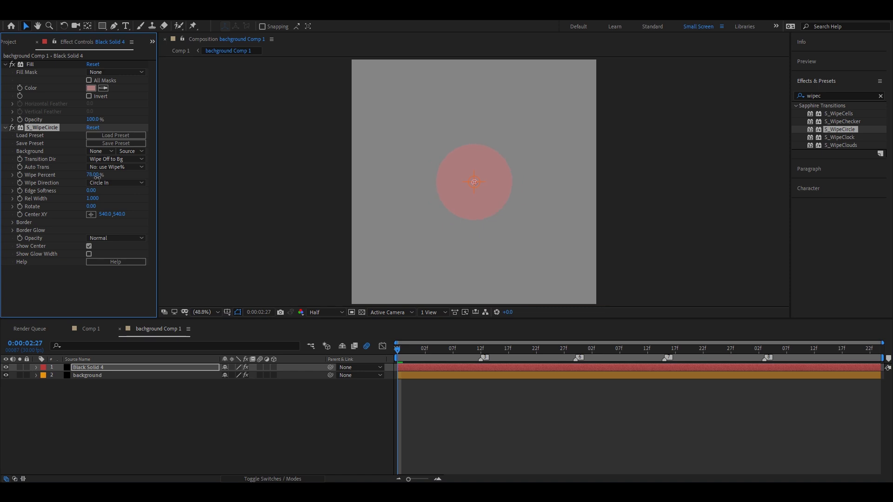
left_click(93, 176)
key("Return")
left_click(93, 175)
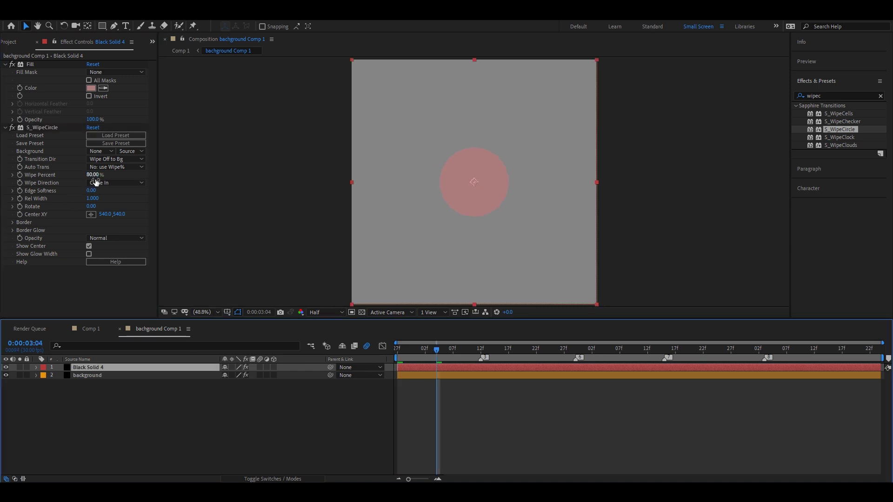
key("BackSpace")
key("BackSpace")
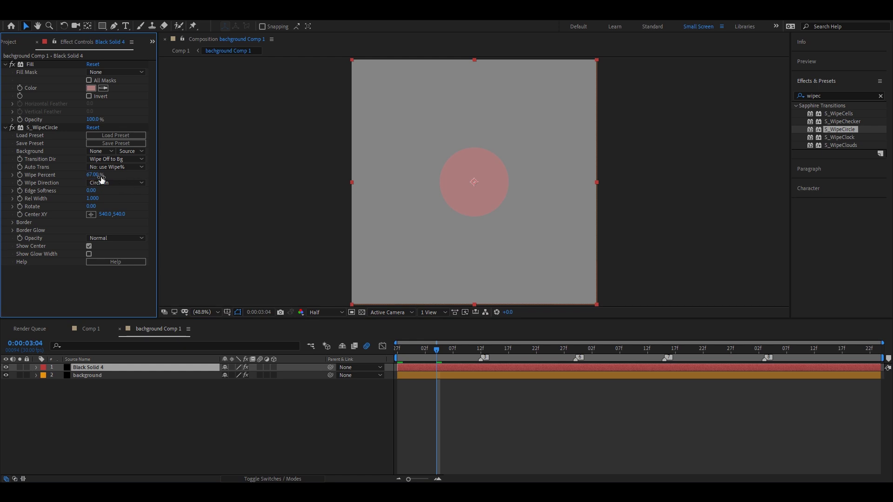
type("72")
key("Return")
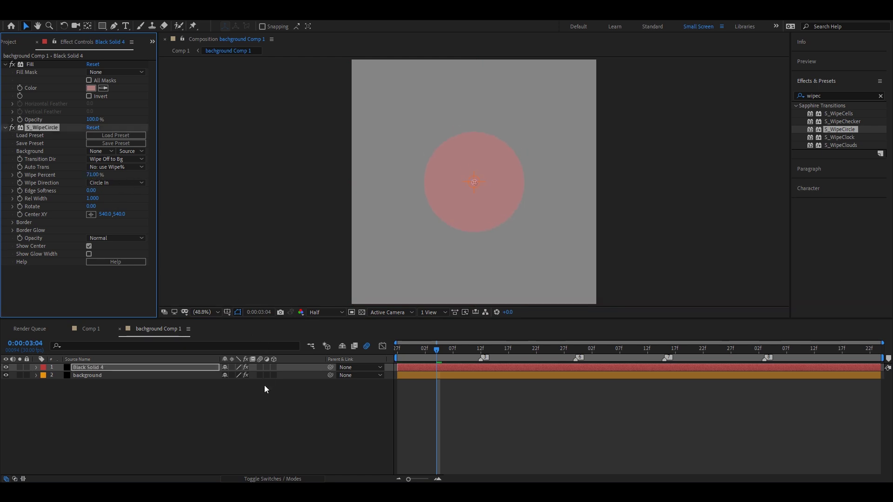
- Add the anya clips YT.mp4 footage to the composition
left_click(265, 390)
left_click(10, 42)
left_click_drag(33, 164, 381, 351)
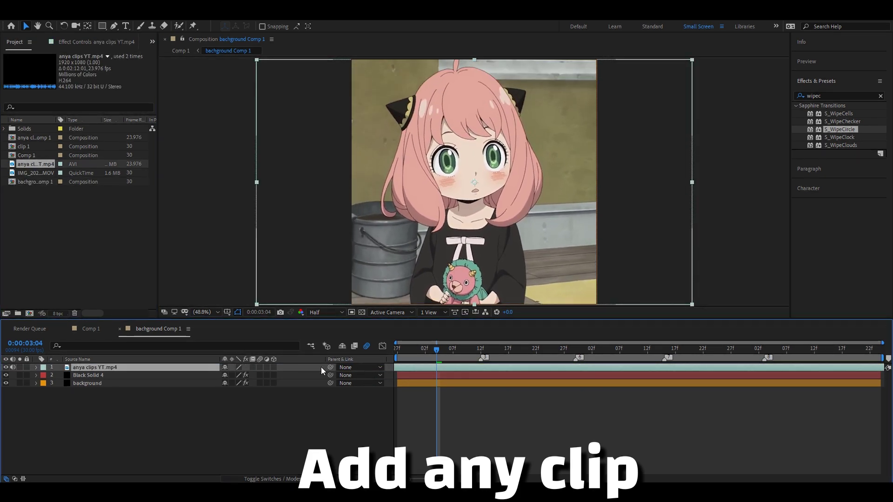
- Enable time remapping on the anya clips YT.mp4 layer
right_click(456, 366)
mouse_move(488, 171)
left_click(605, 185)
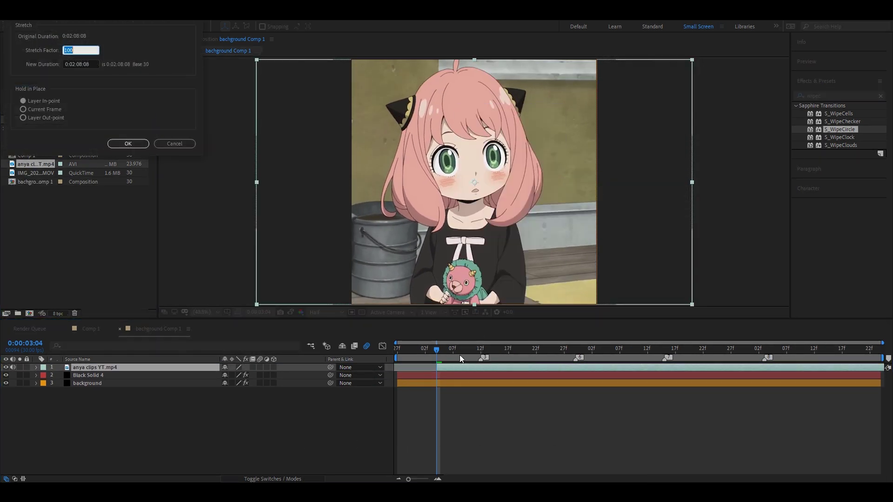
key("Escape")
right_click(459, 363)
mouse_move(512, 157)
left_click(604, 157)
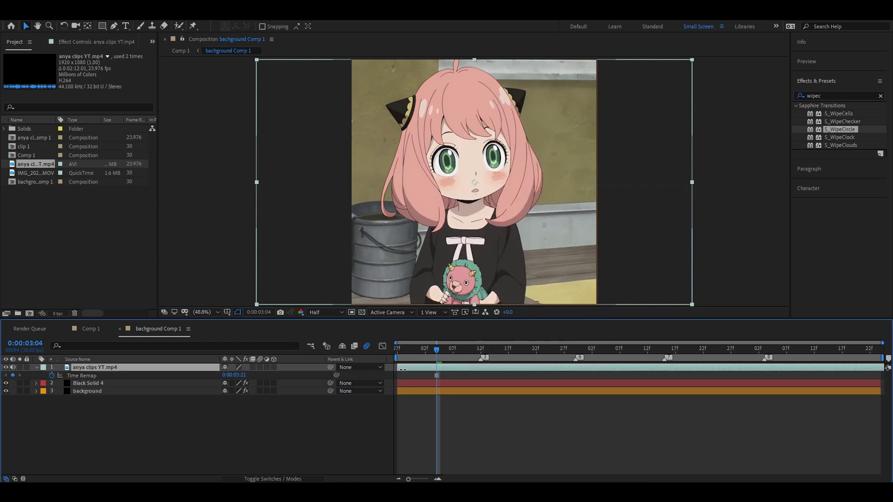
- Precompose the clip, scale it to 83% inside the precomp, and return to bachground Comp 1
key("ctrl+shift+c")
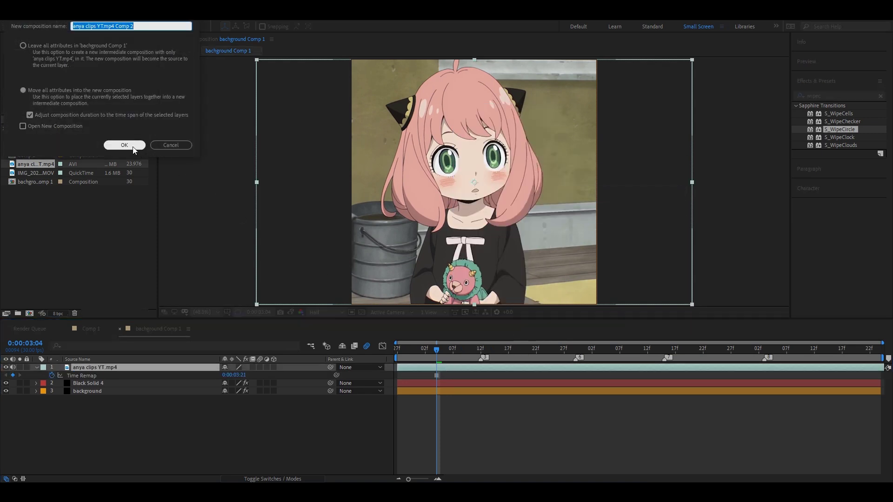
left_click(124, 145)
double_click(418, 367)
key("s")
left_click_drag(255, 376, 243, 375)
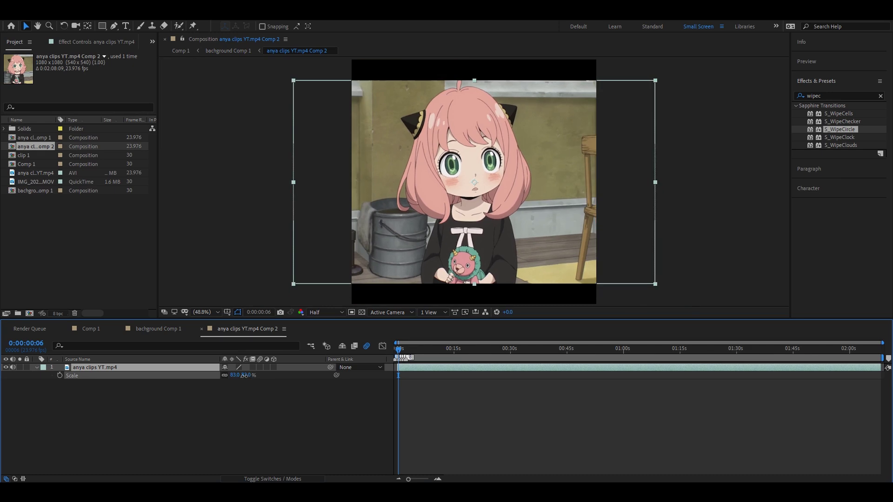
key("Tab")
left_click(170, 413)
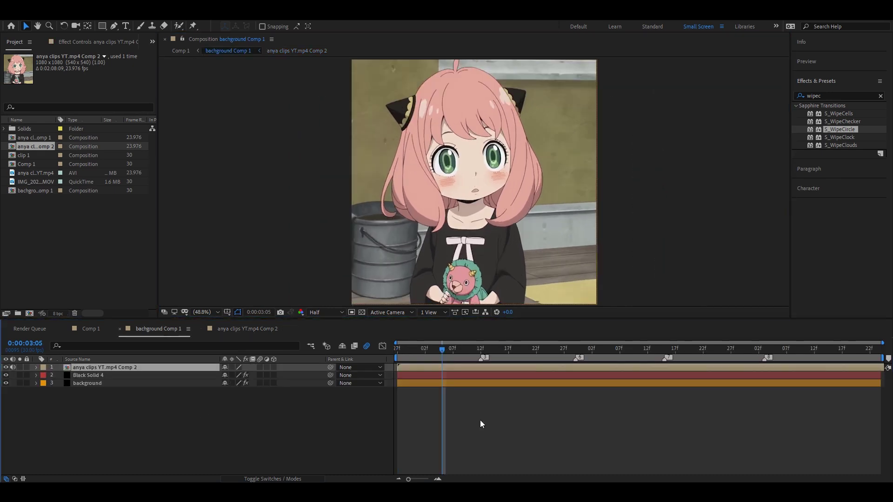
- Apply S_WipeCircle to anya clips YT.mp4 Comp 2 and set Wipe Percent to 74%
left_click(458, 366)
double_click(841, 130)
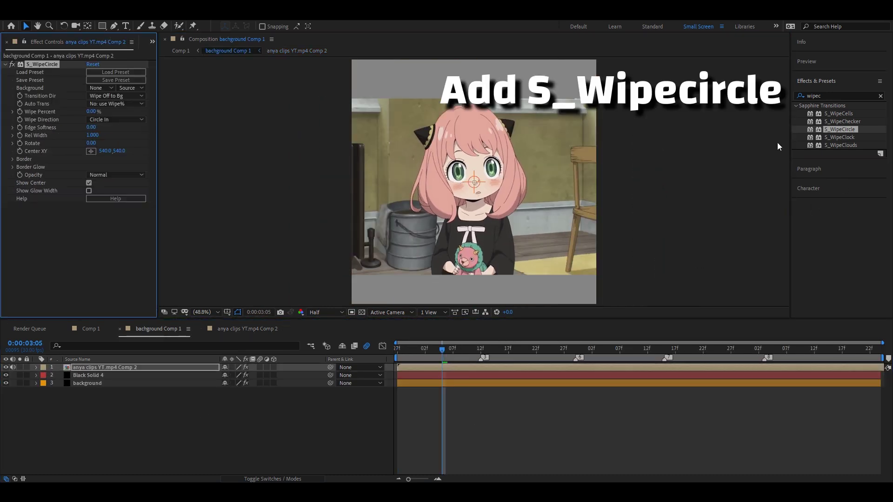
left_click(90, 112)
type("9")
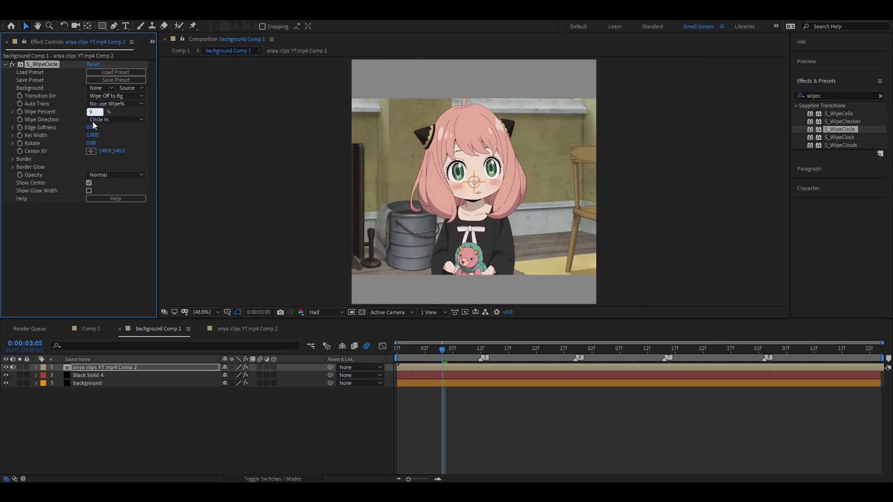
type("0")
key("Return")
left_click_drag(90, 112, 93, 117)
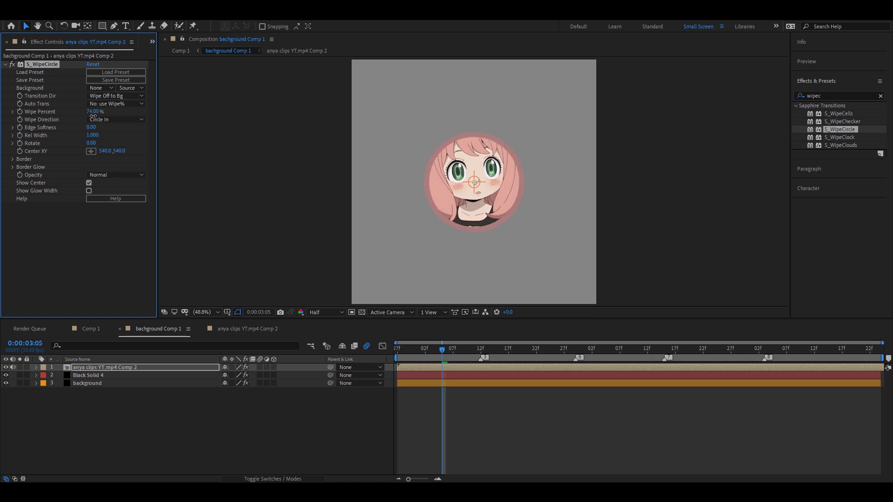
left_click_drag(459, 354, 536, 353)
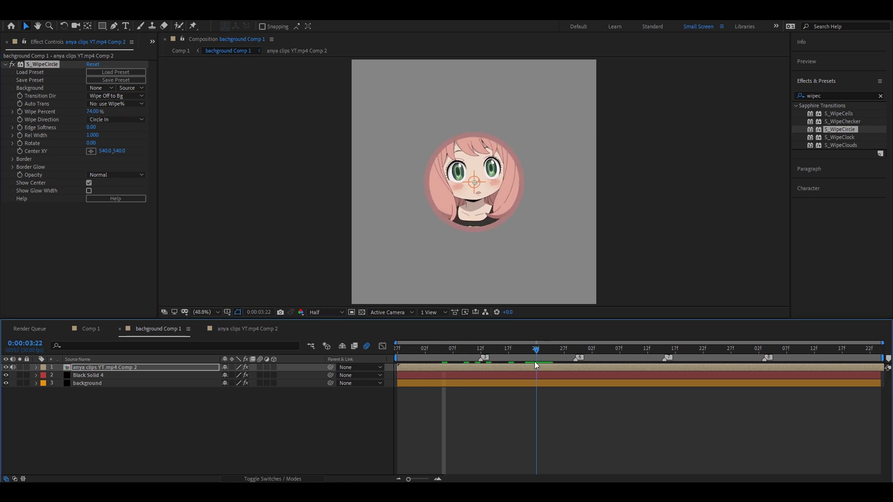
- Keyframe the clip's Wipe Percent at 100% on 0:00:03:22 and 74% on 0:00:04:13
left_click(20, 111)
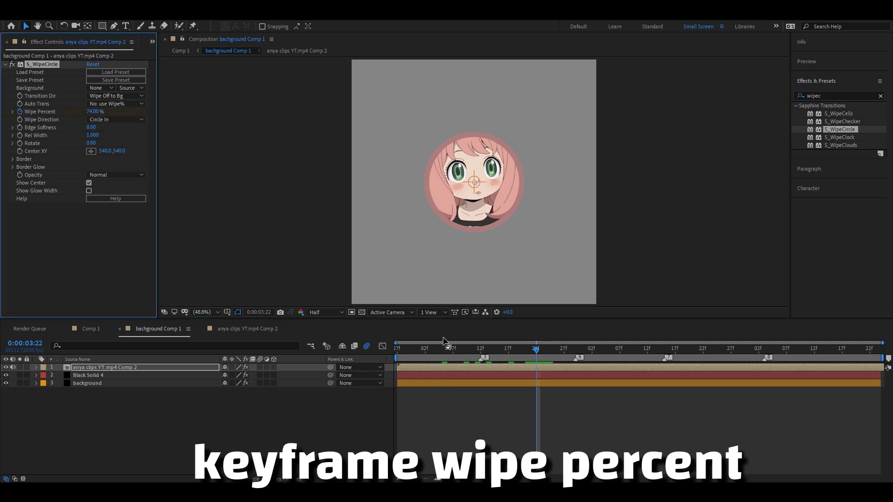
key("u")
mouse_move(554, 354)
left_mouse_down()
mouse_move(650, 363)
mouse_move(536, 351)
left_mouse_up()
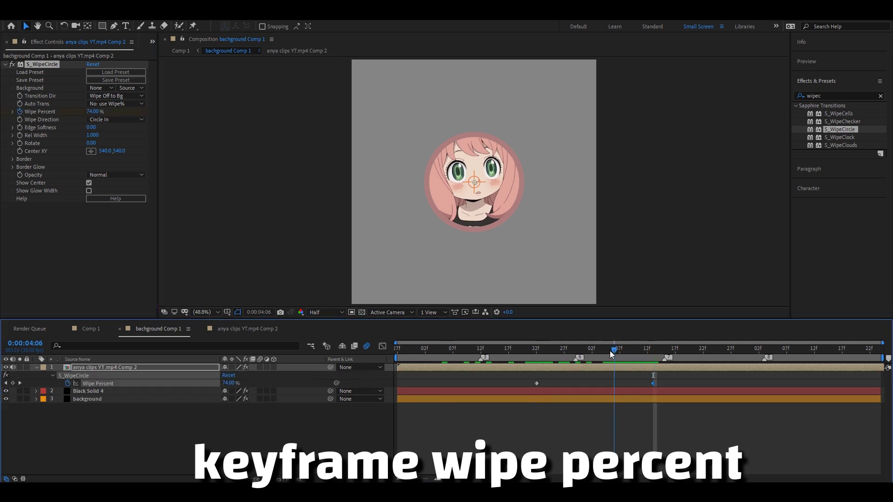
left_click(267, 413)
left_click_drag(231, 386, 558, 386)
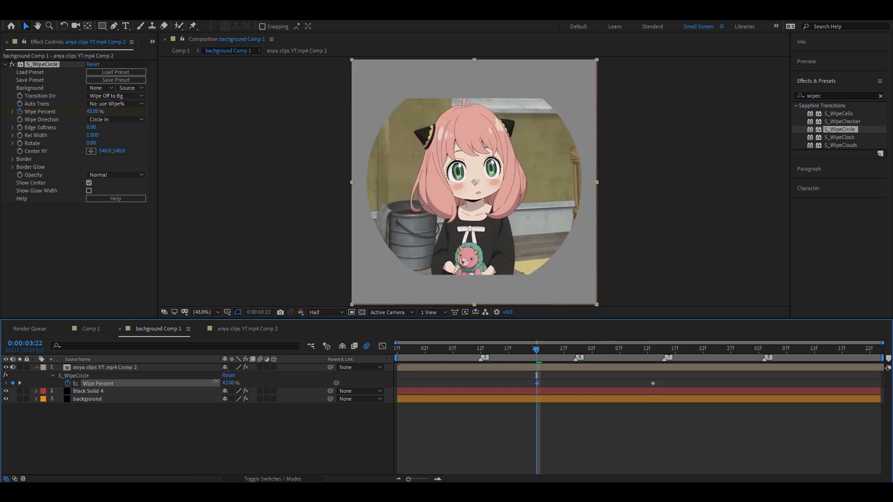
left_click_drag(539, 351, 653, 374)
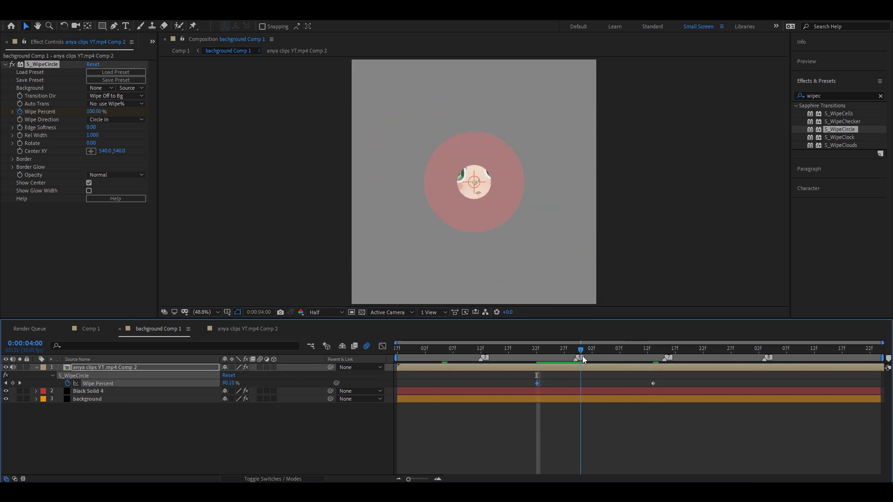
left_click(652, 383)
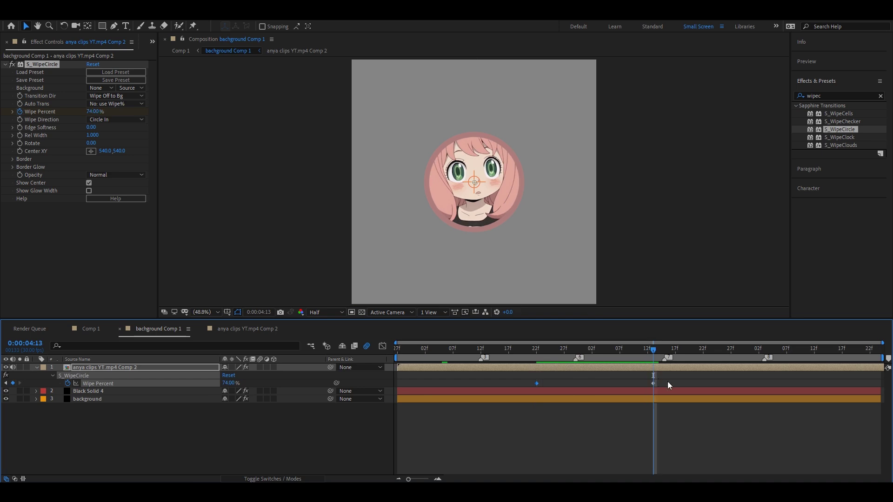
left_click(572, 350)
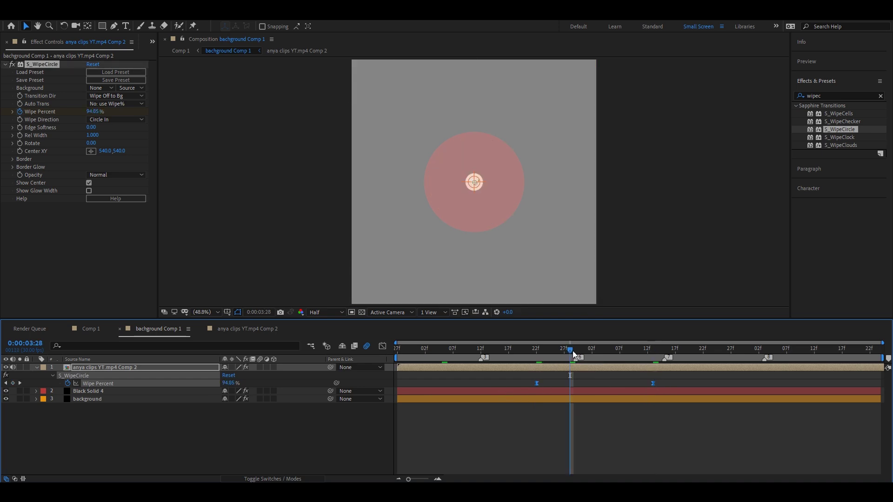
left_click(382, 345)
- Easy-ease both Wipe Percent keyframes and lengthen their speed influence handles in the Graph Editor
left_click(615, 469)
key("minus")
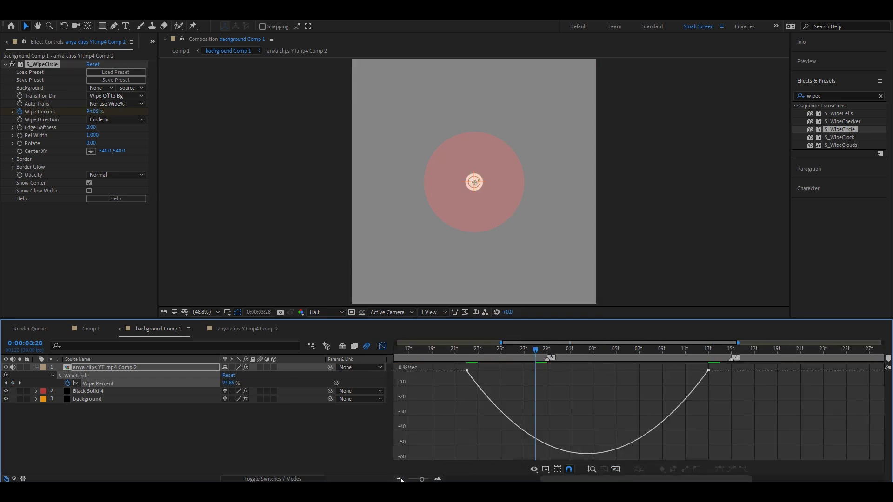
key("minus")
left_click_drag(609, 376, 585, 375)
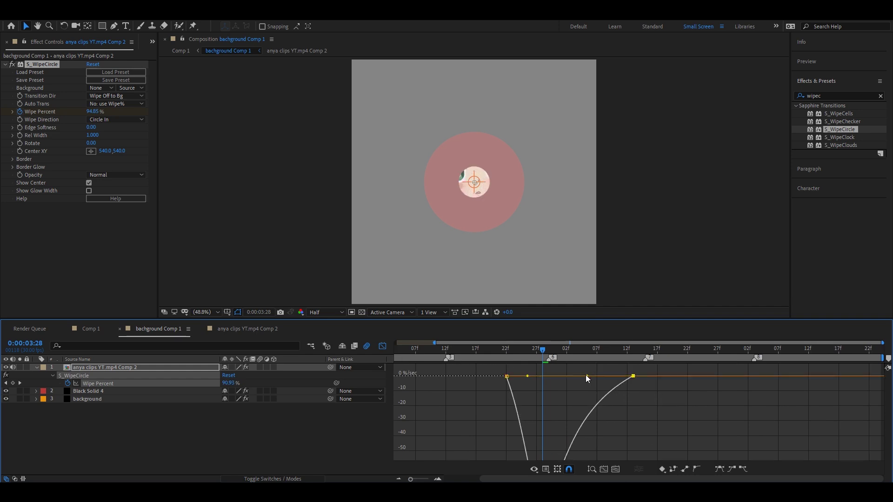
left_click(616, 470)
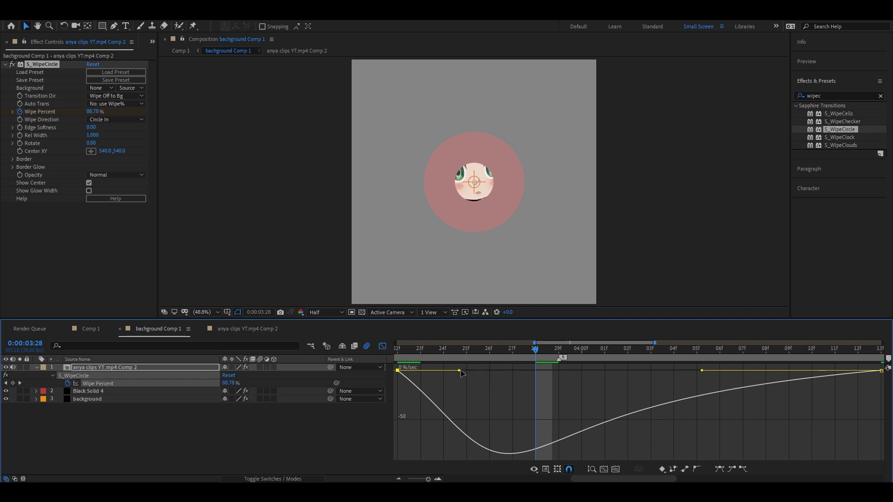
left_click_drag(459, 370, 501, 371)
left_click_drag(702, 371, 654, 371)
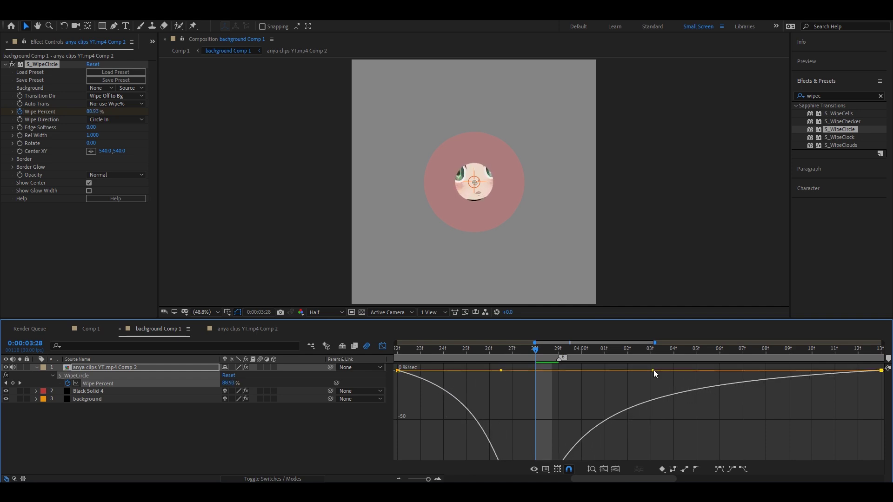
- Preview the eased reveal around 0:00:04:00, then return to layer bars with the timeline zoomed out
left_click_drag(460, 353, 593, 362)
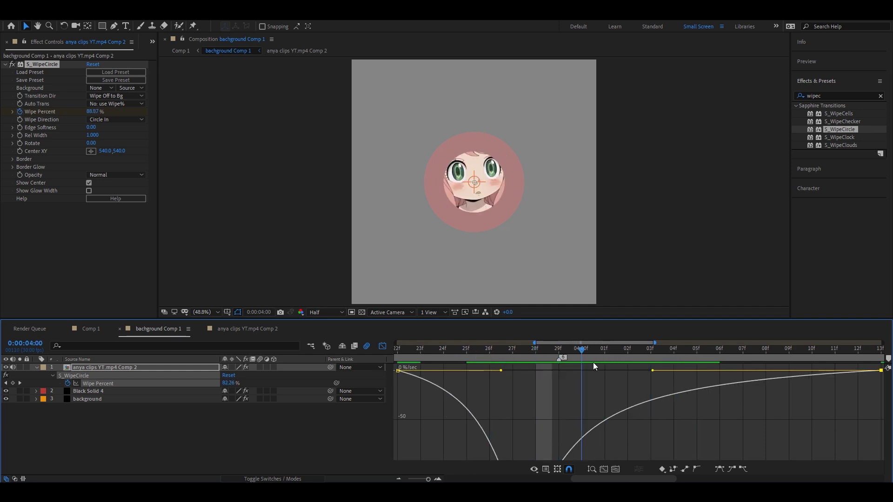
key("Page_Down")
key("Page_Down")
key("Page_Down")
left_click(383, 346)
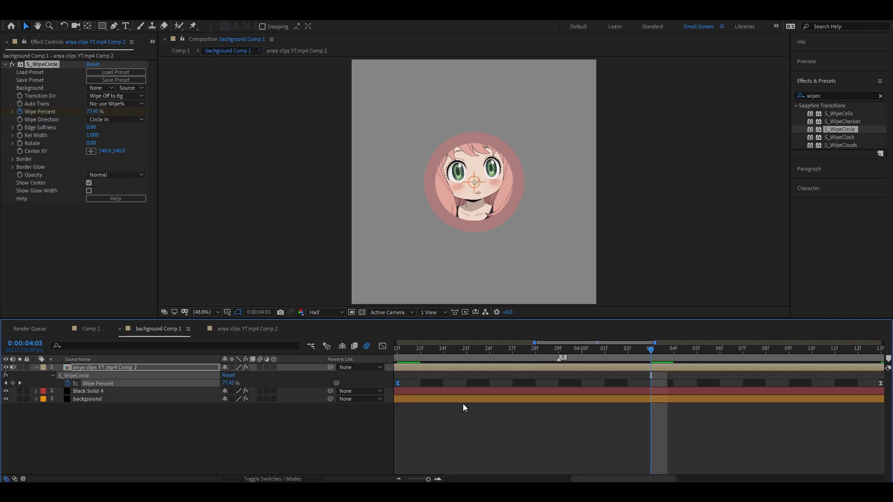
left_click(407, 478)
left_click(585, 389)
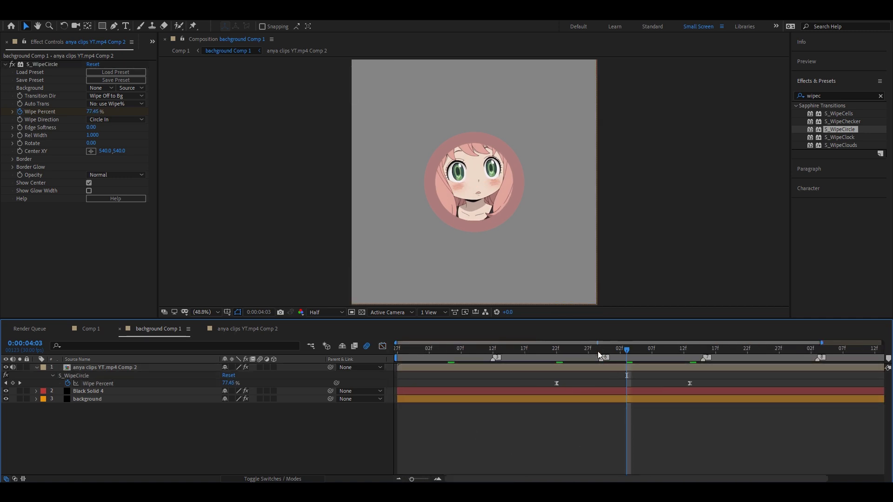
- Precompose the wiped clip layer and Black Solid 4 into clip 1
key("u")
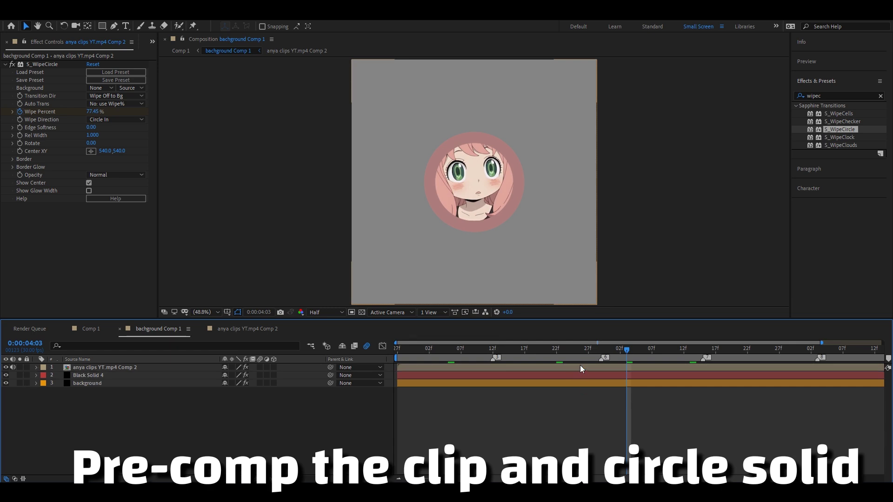
left_click(579, 366)
left_click(575, 374, "shift")
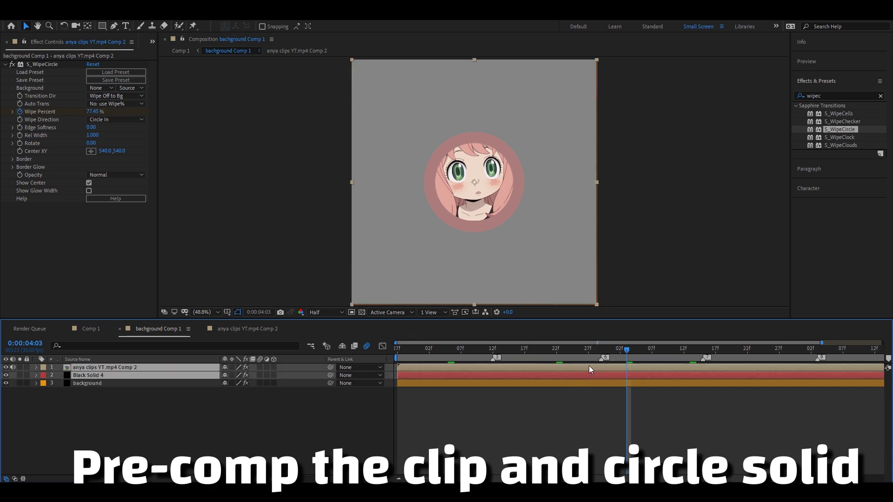
key("ctrl+shift+c")
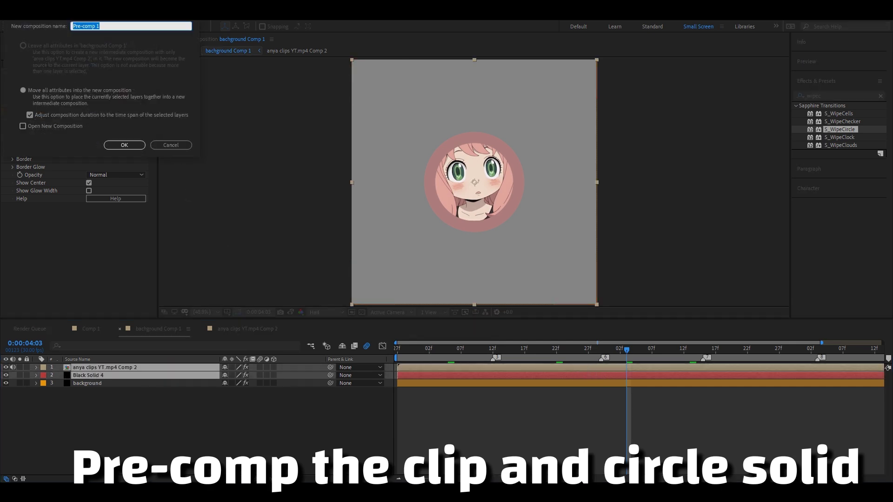
type("clip")
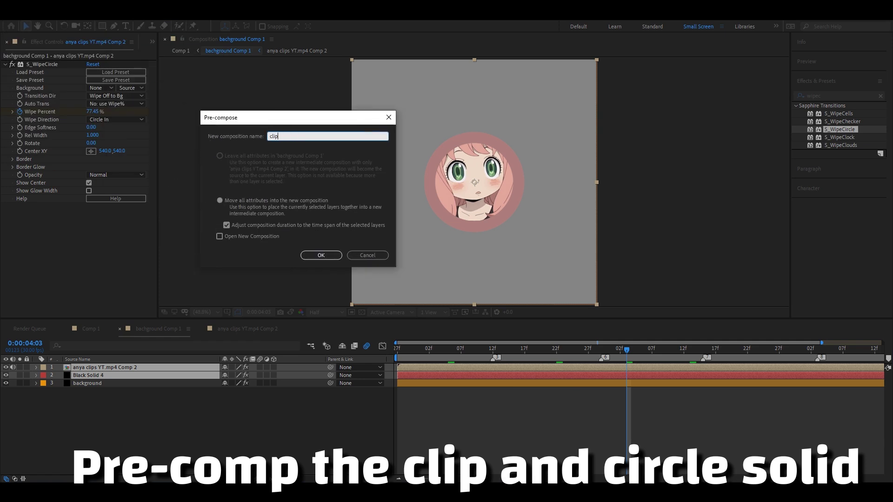
left_click(320, 256)
- Preview the reveal inside clip 1, ending at 0:00:03:23
left_click(551, 415)
left_click(540, 351)
left_click_drag(539, 352, 606, 360)
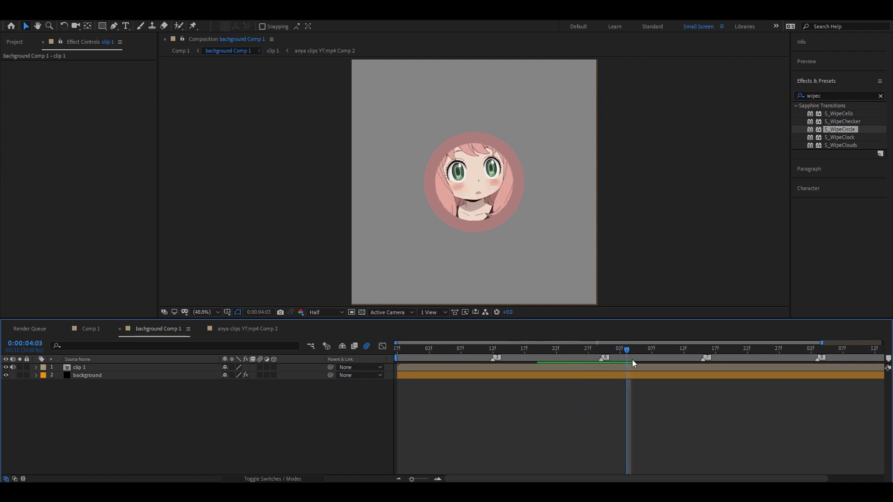
key("shift+Page_Up")
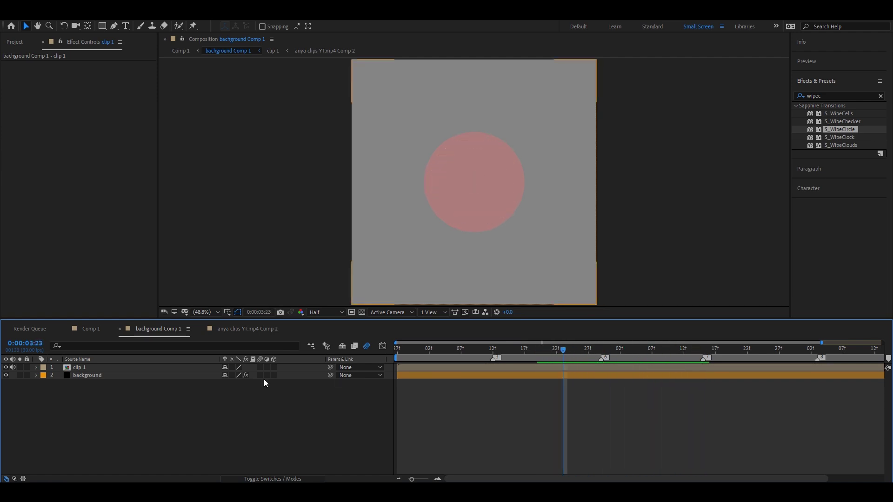
- Create a new solid layer named clip2
right_click(388, 369)
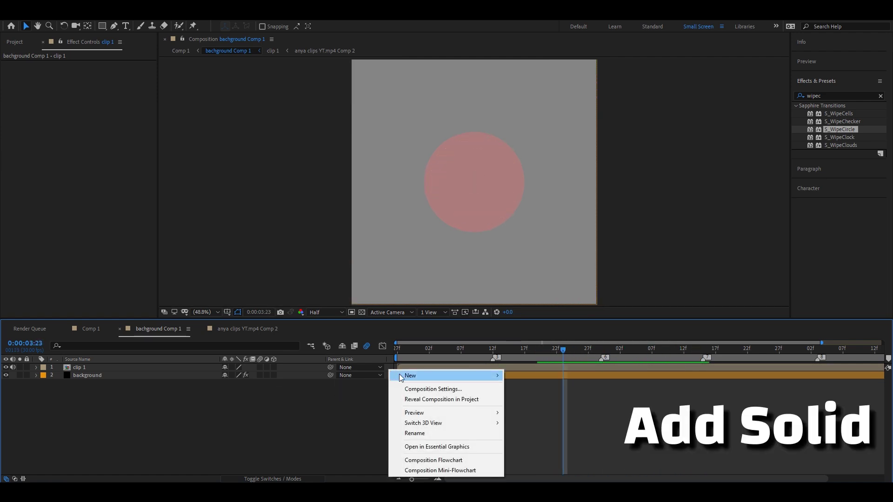
mouse_move(411, 376)
left_click(530, 400)
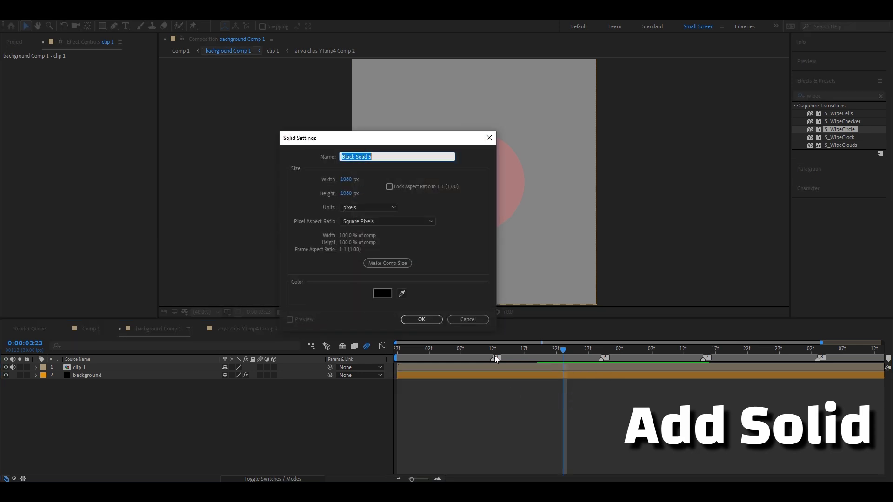
type("clip2")
left_click(421, 319)
- Apply a Fill effect to clip2 in dusty red (#933F3F)
left_click(828, 99)
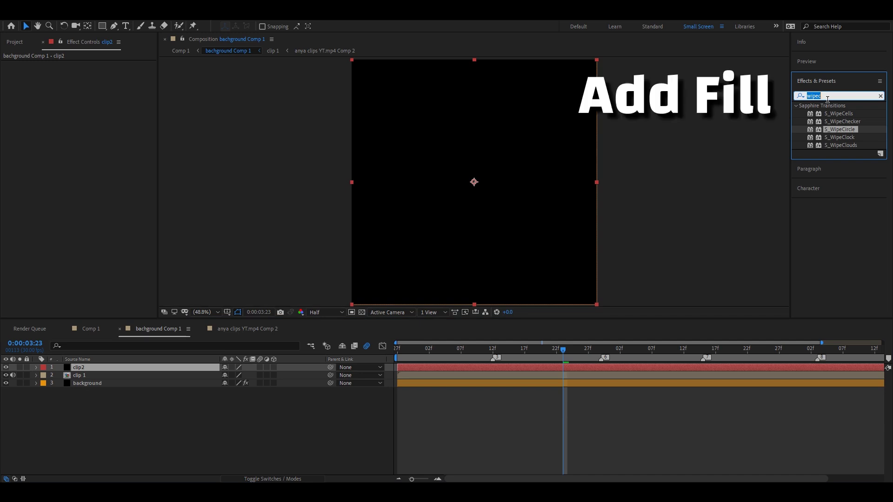
type("fill")
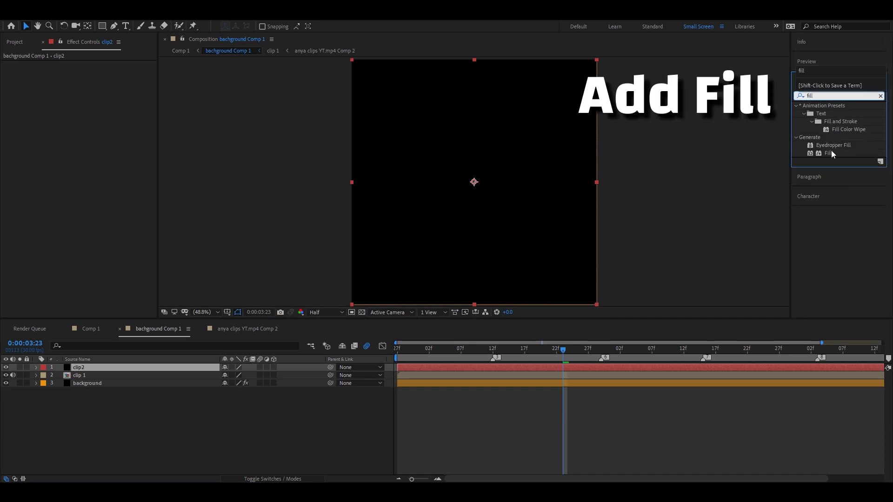
double_click(829, 154)
left_click(89, 86)
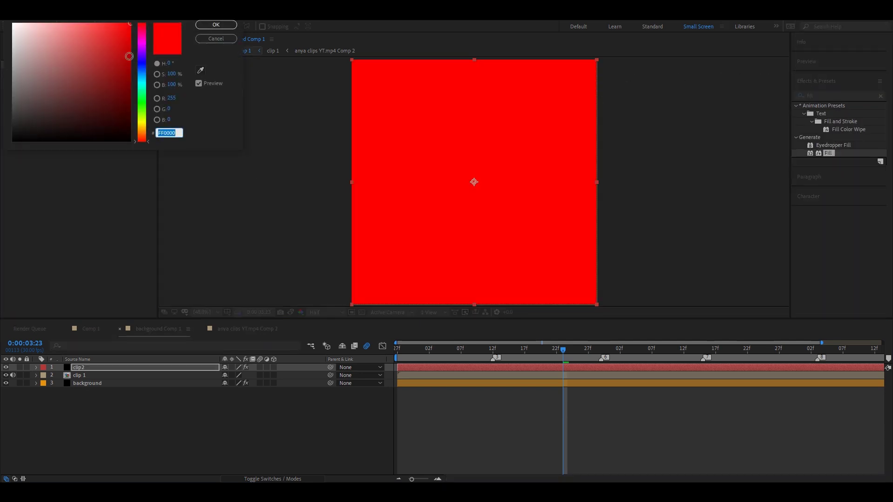
left_click_drag(47, 51, 79, 72)
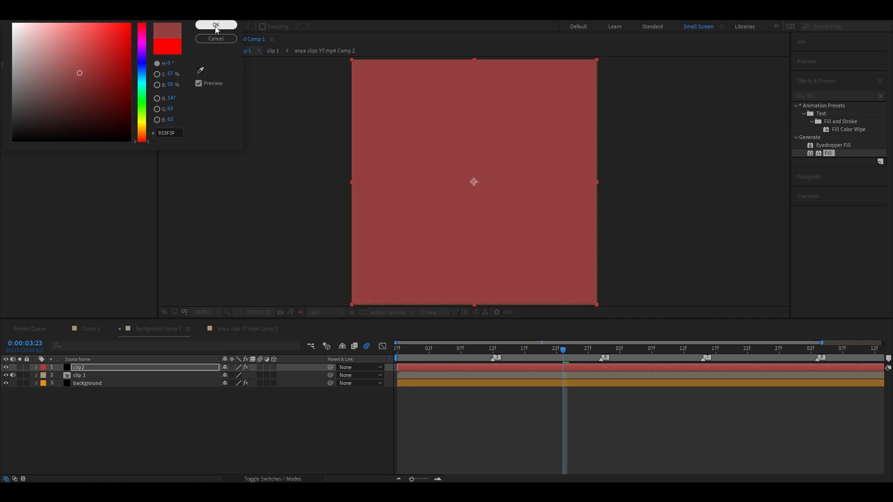
left_click(216, 25)
double_click(825, 96)
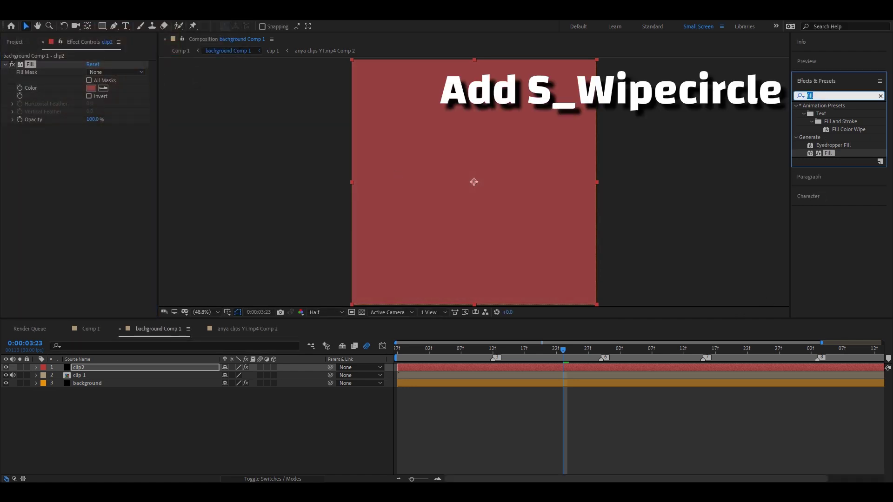
- Apply S_WipeCircle to clip2 and keep Wipe Percent at 70%
type("wipec")
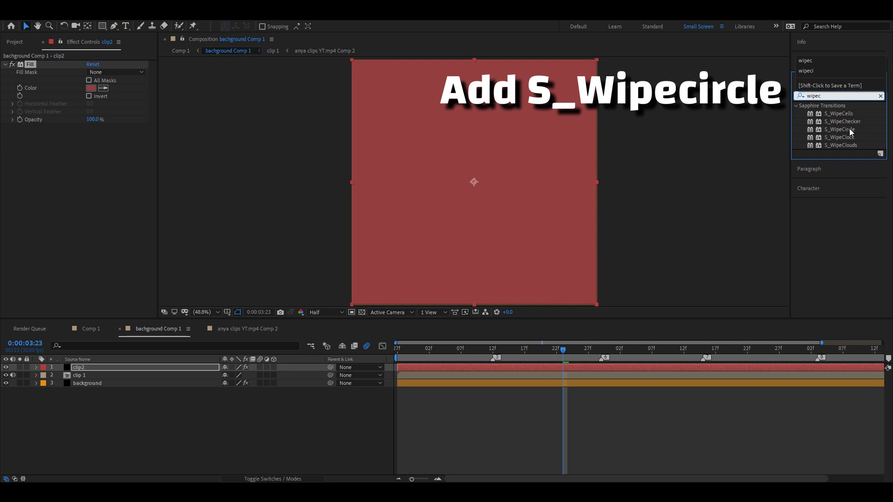
double_click(851, 130)
left_click(93, 176)
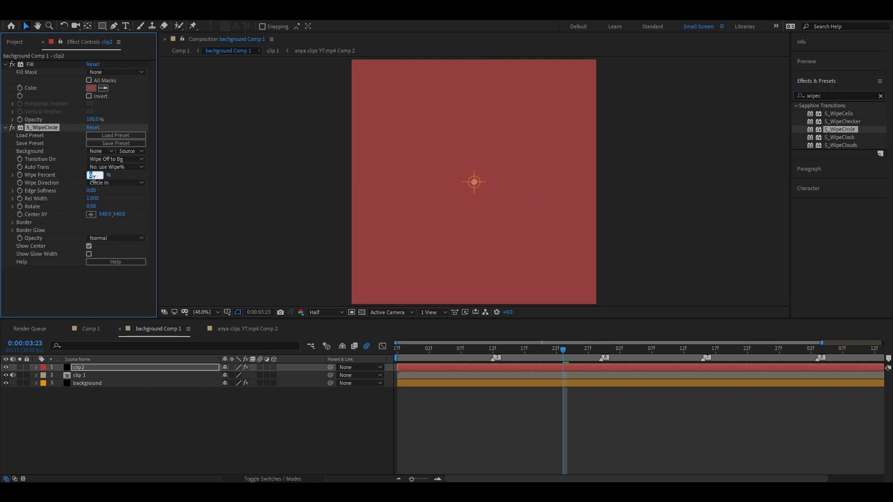
key("Return")
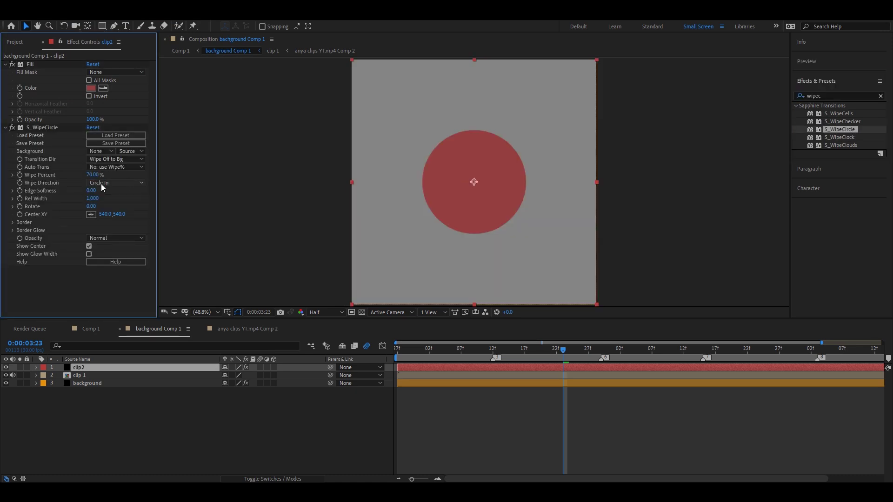
left_click_drag(93, 175, 96, 175)
key("ctrl+z")
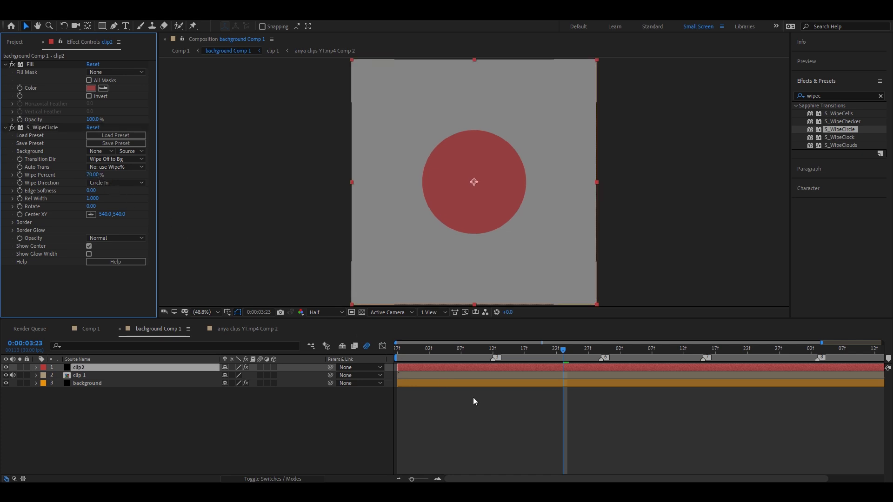
left_click(14, 41)
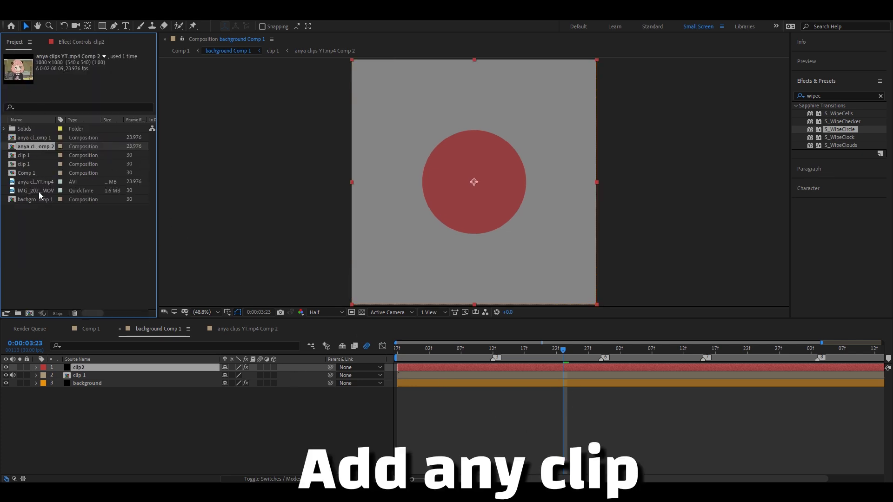
- Add anya clips YT.mp4 as the top layer and shift its position right and down
left_click_drag(35, 182, 643, 379)
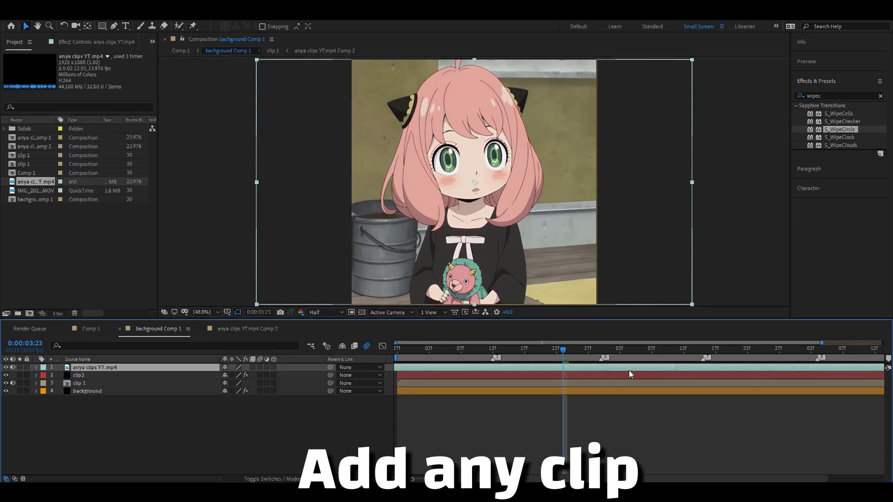
key("p")
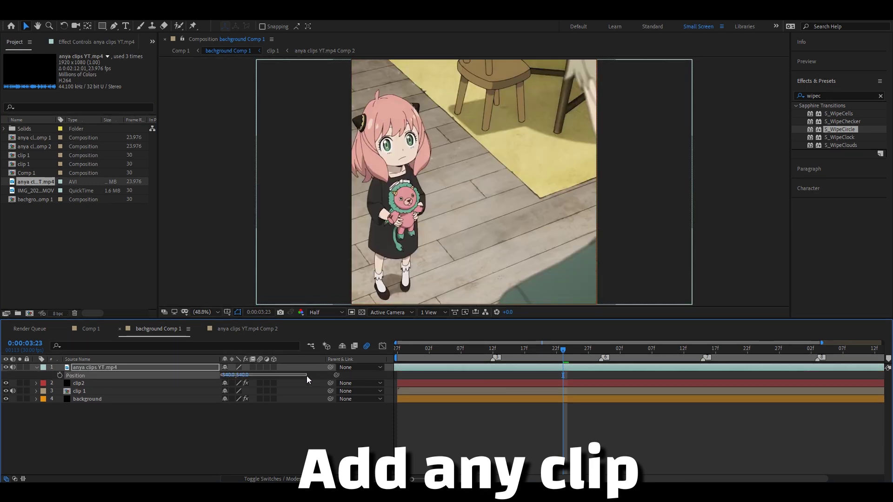
left_click_drag(229, 375, 367, 381)
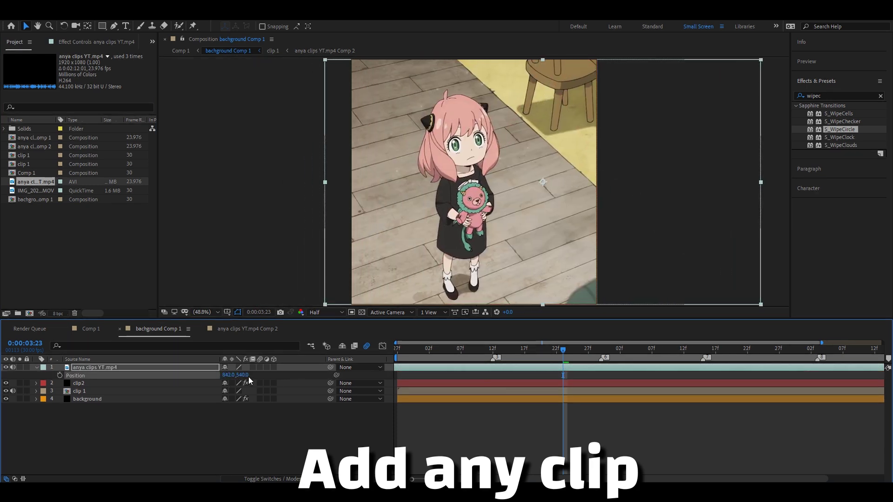
left_click_drag(242, 375, 298, 379)
- Freeze the anya clip on its current frame, reselect it, and set the time to 0:00:03:29
right_click(570, 367)
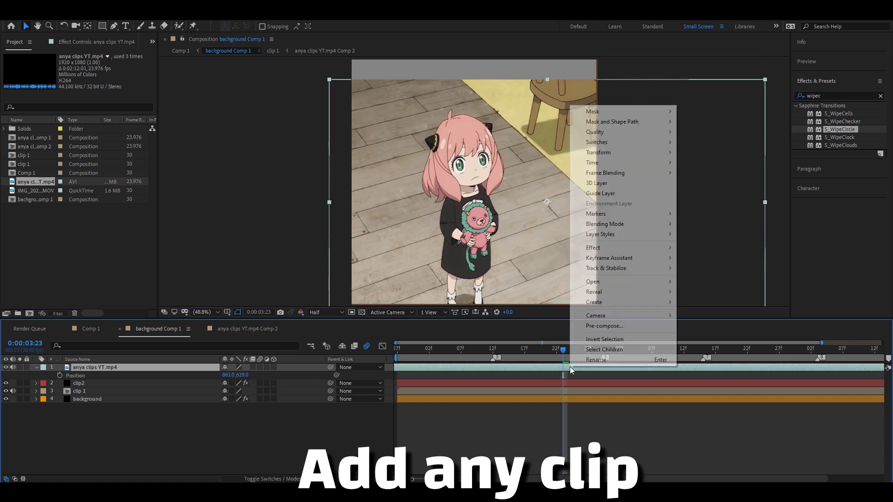
mouse_move(624, 162)
left_click(707, 193)
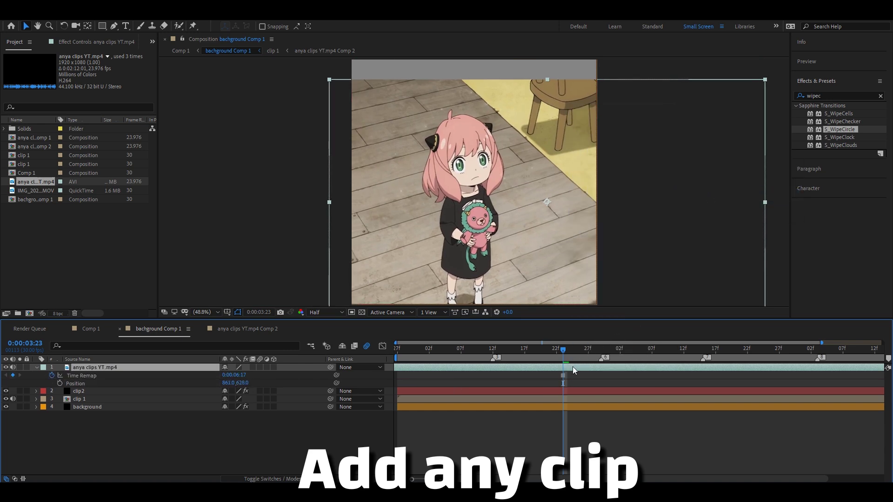
left_click(36, 367)
left_click(79, 375)
mouse_move(562, 350)
left_mouse_down()
mouse_move(890, 354)
mouse_move(419, 350)
left_mouse_up()
left_click(95, 368)
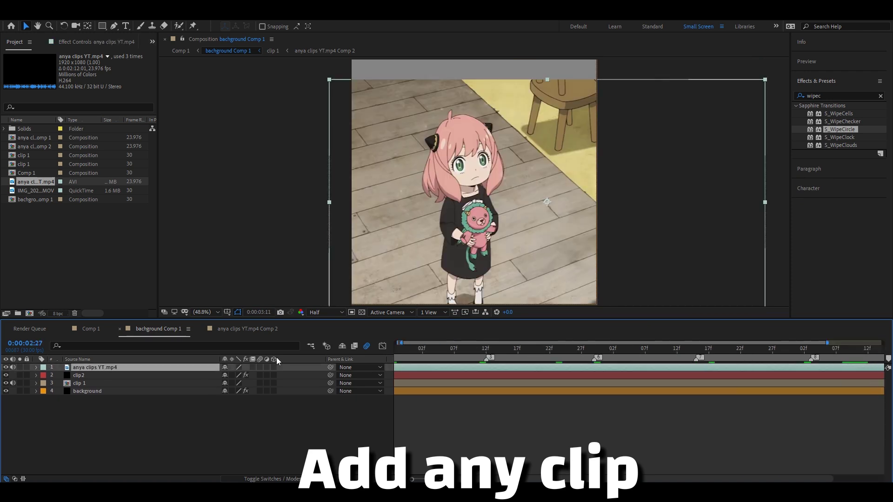
left_click(600, 349)
- Pre-compose the anya footage layer as clip2
key("ctrl+shift+c")
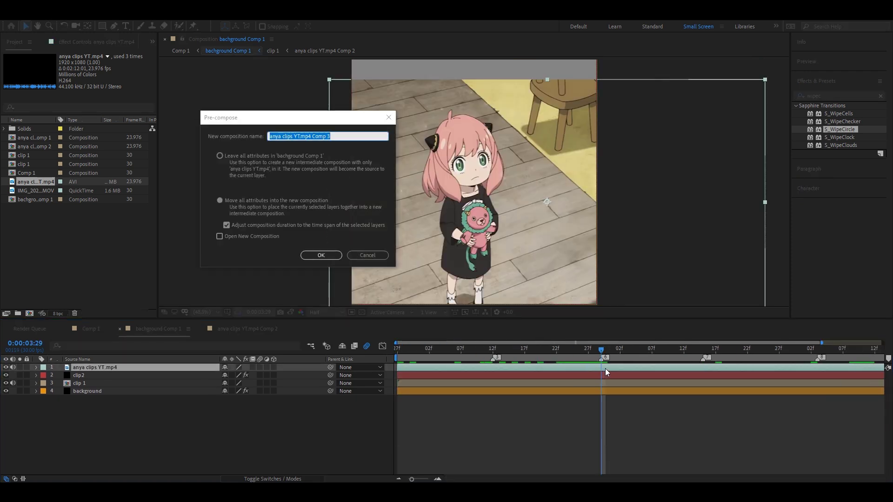
type("clip2")
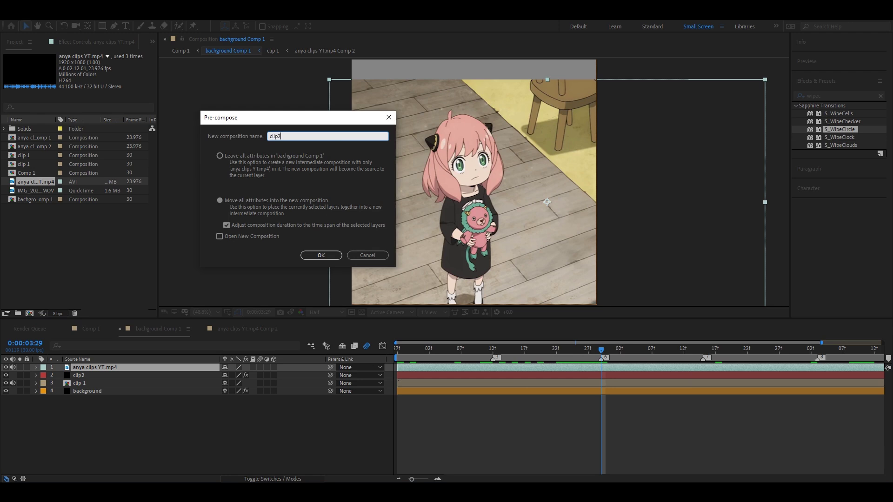
left_click(313, 255)
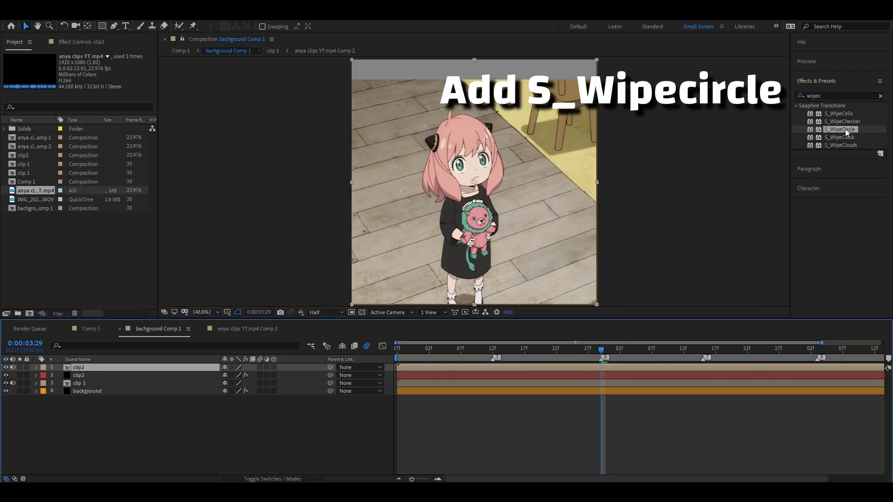
- Apply S_WipeCircle to clip2 and set Wipe Percent to 73% so it fits inside the red ring
left_click(850, 132)
left_click_drag(852, 133, 843, 145)
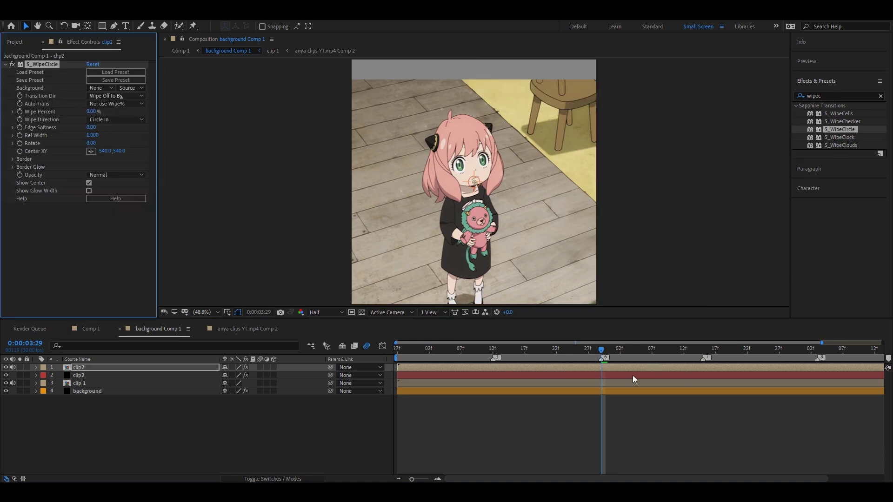
left_click(644, 366)
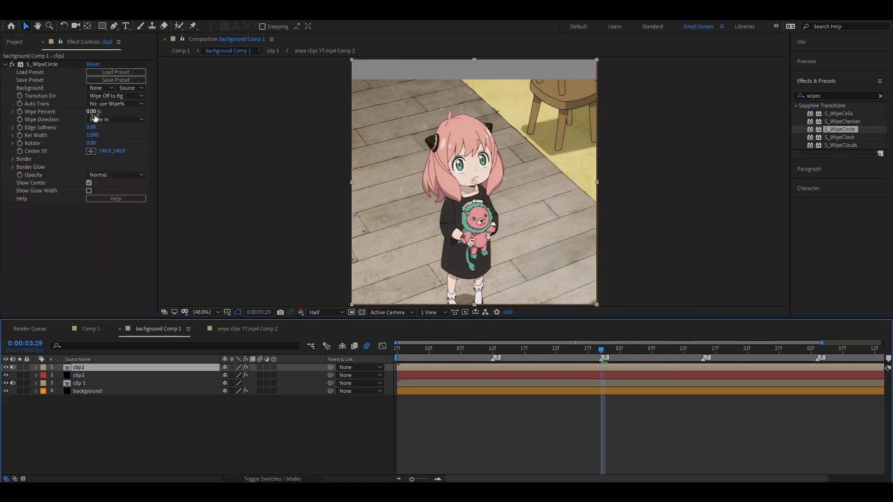
left_click_drag(91, 112, 131, 121)
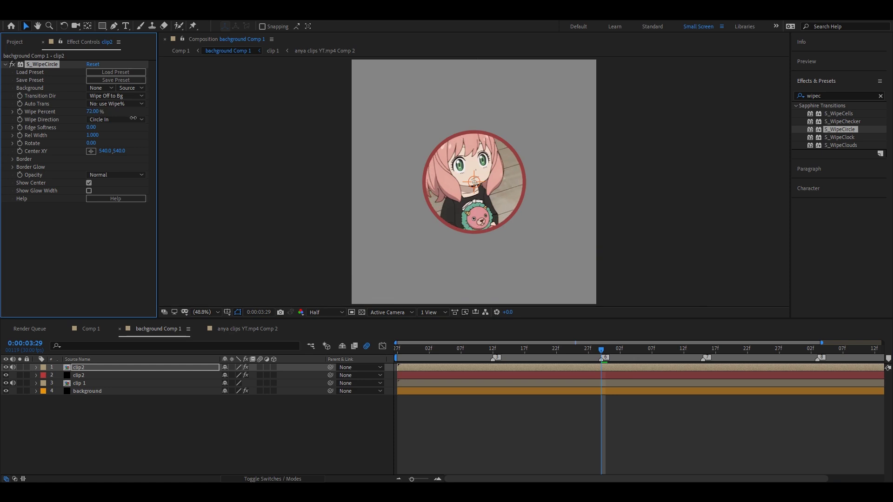
double_click(604, 369)
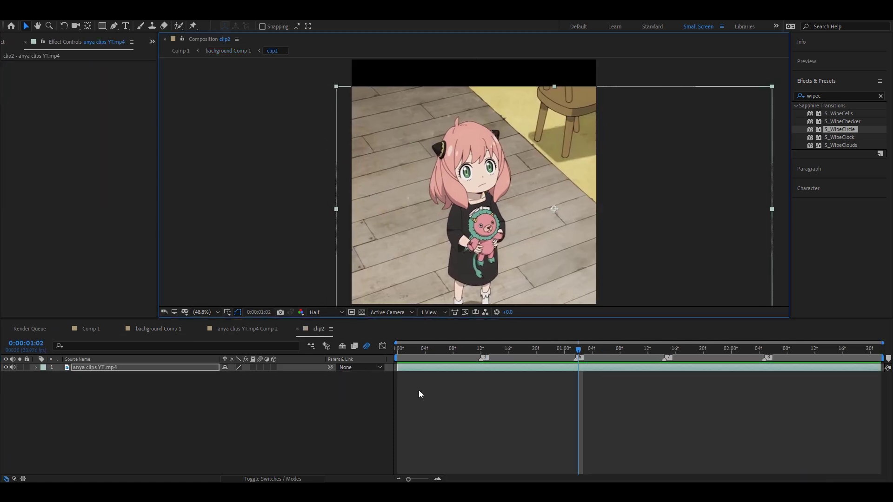
key("shift+Escape")
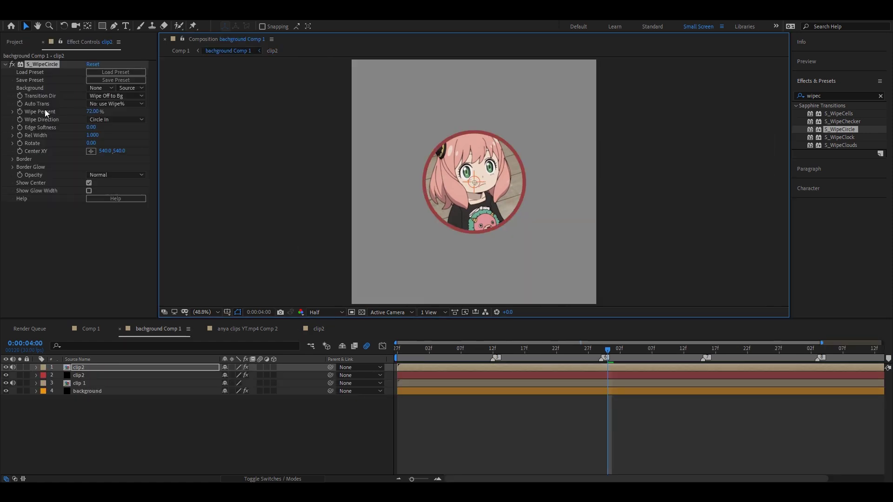
left_click_drag(93, 112, 92, 118)
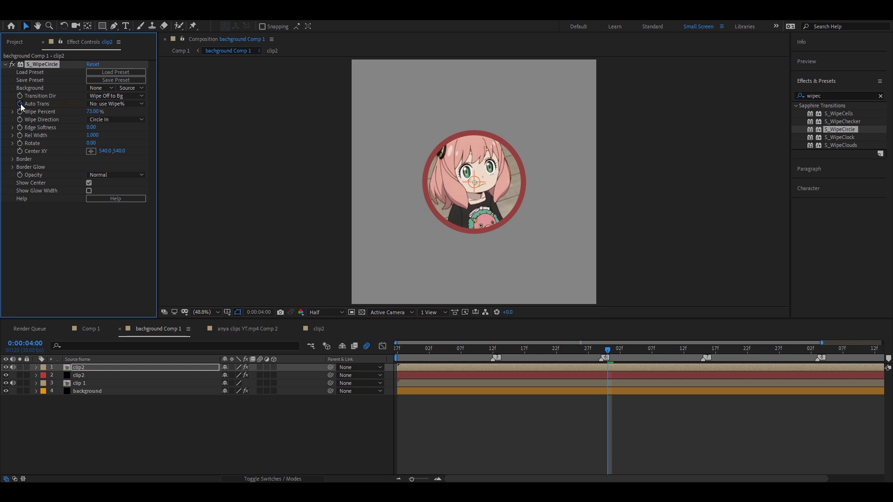
- Add a 100% Wipe Percent keyframe at 0:00:04:10, before the 73% keyframe
key("u")
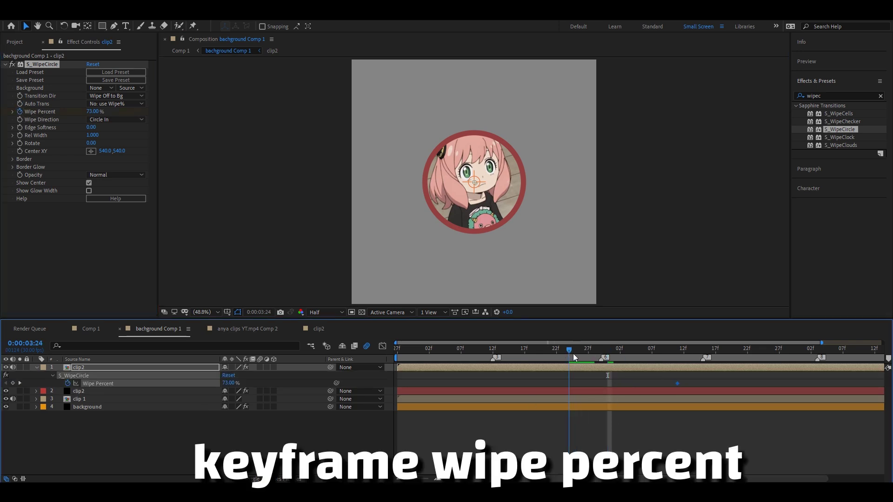
left_click_drag(575, 350, 590, 351)
left_click(683, 351)
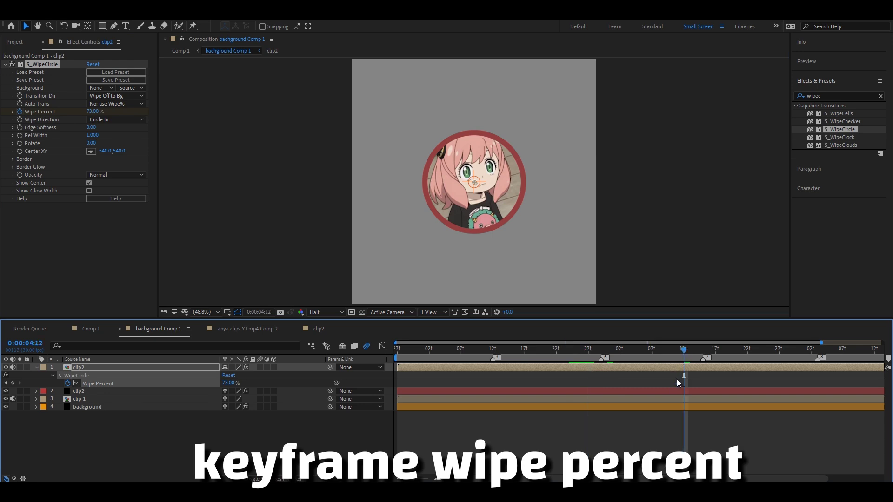
left_click(772, 383)
left_click(671, 349)
left_click_drag(239, 385, 297, 385)
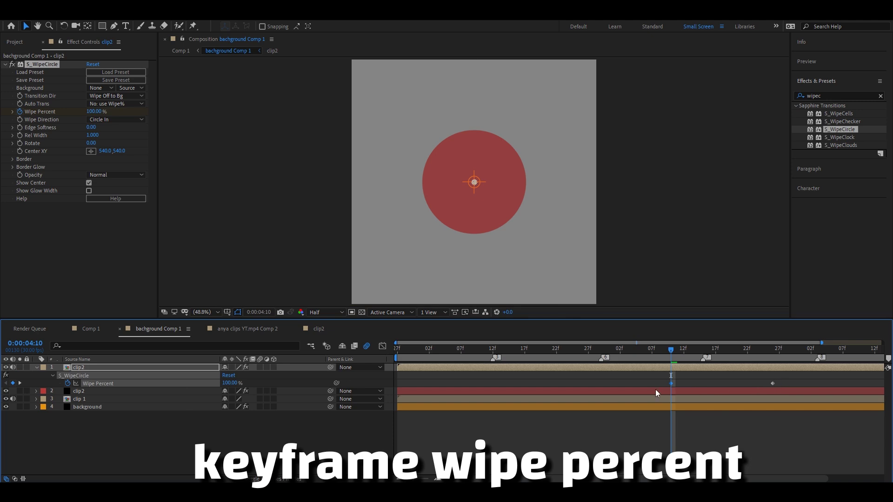
- Preview the wipe between the two keyframes and push the 73% keyframe slightly later
left_click_drag(786, 378, 659, 393)
left_click_drag(678, 347, 757, 366)
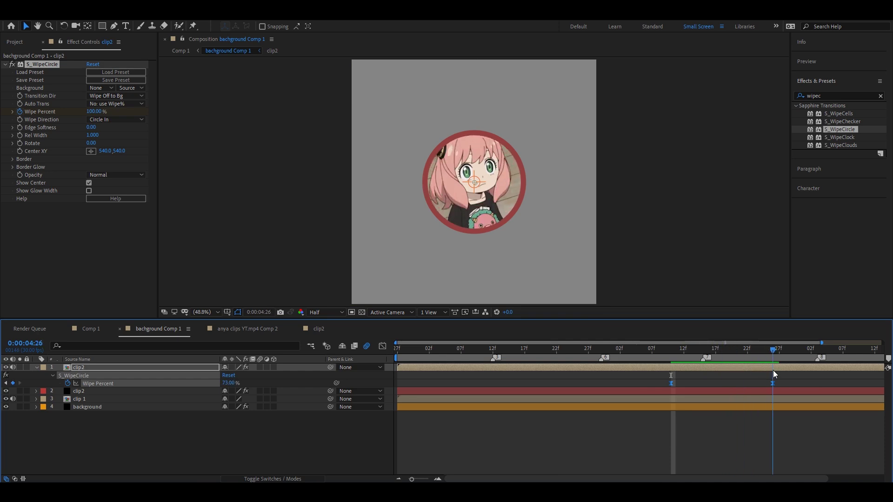
left_click_drag(757, 367, 703, 362)
left_click(694, 375)
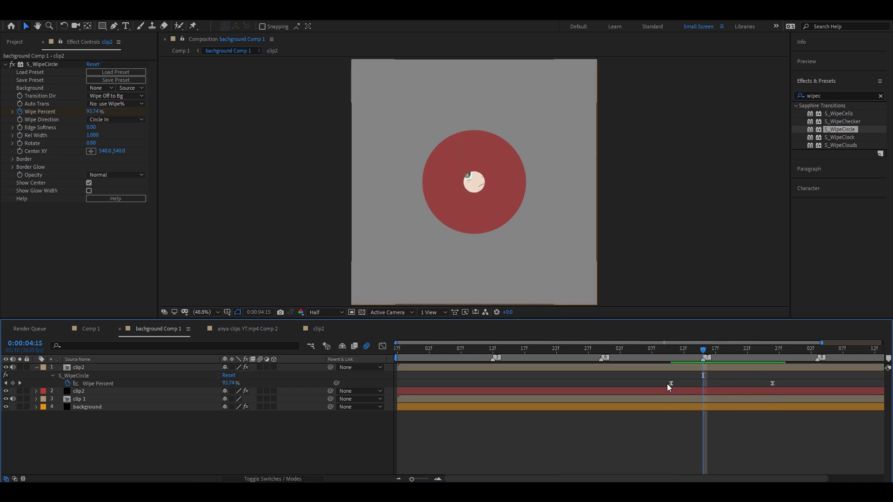
left_click_drag(773, 383, 779, 383)
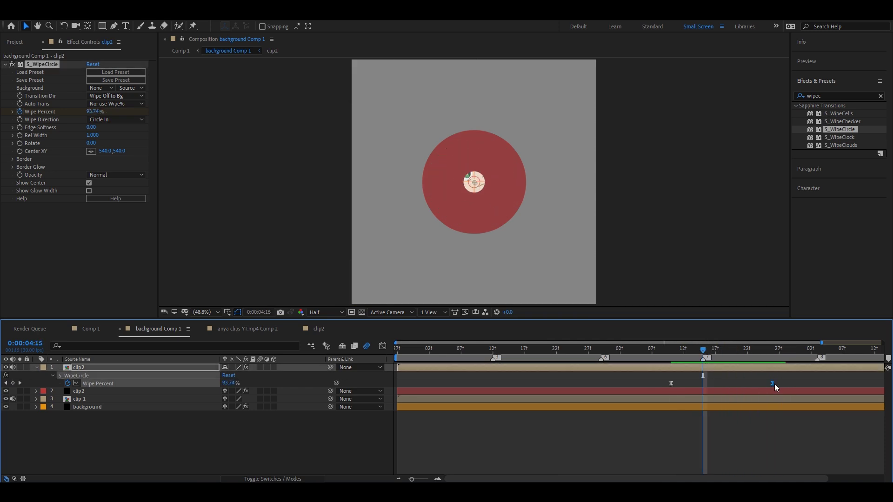
- Lengthen the ease-in and ease-out on clip2's Wipe Percent speed curve in the Graph Editor
left_click(382, 346)
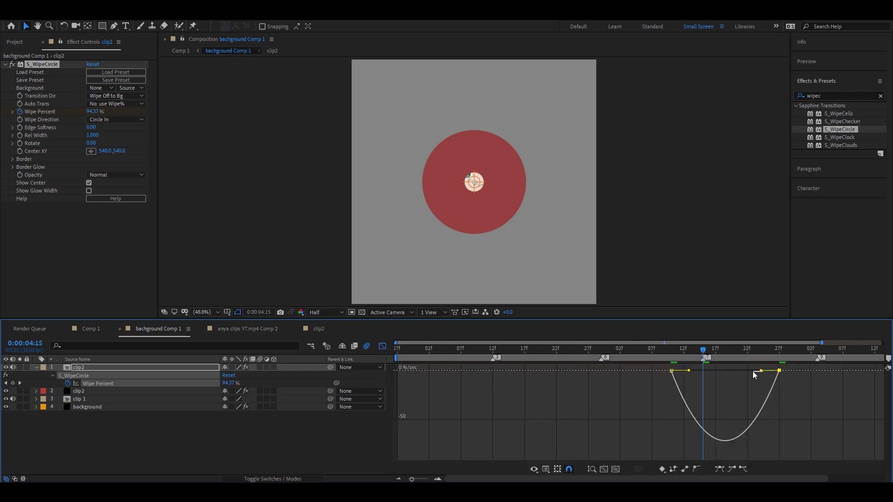
left_click_drag(761, 371, 675, 371)
left_click(615, 469)
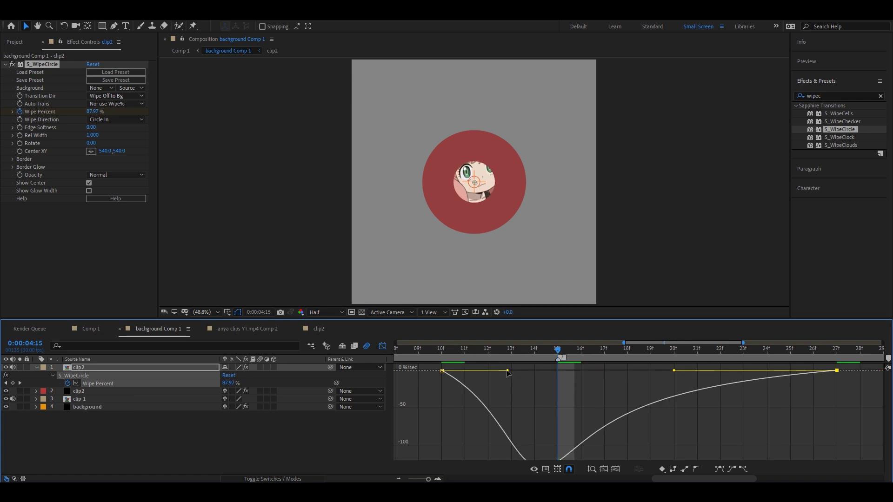
mouse_move(507, 374)
left_mouse_down()
mouse_move(481, 370)
mouse_move(680, 367)
left_mouse_up()
left_click(381, 347)
- Collapse Wipe Percent and select the clip2 layer together with its circle solid
left_click(398, 479)
left_click(494, 453)
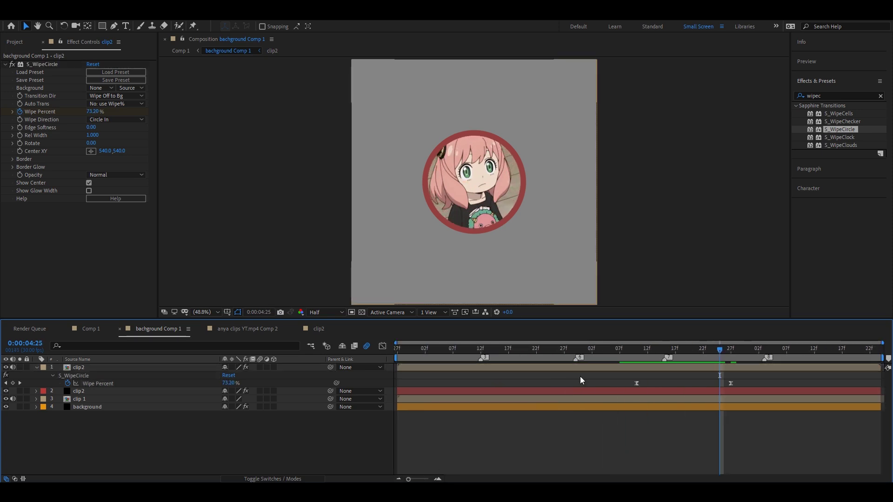
key("u")
left_click(581, 375)
key("ctrl+shift+Up")
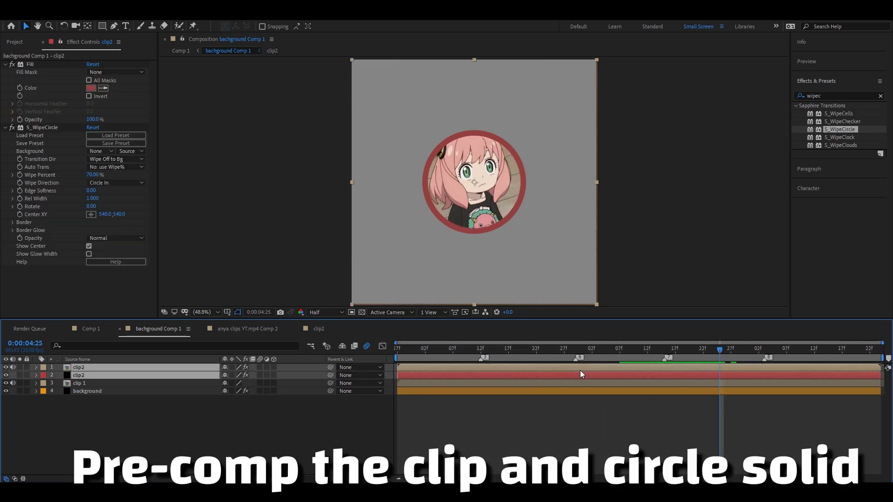
- Pre-compose the clip2 footage and circle solid into a clip2 precomp
key("ctrl+shift+c")
type("clip2")
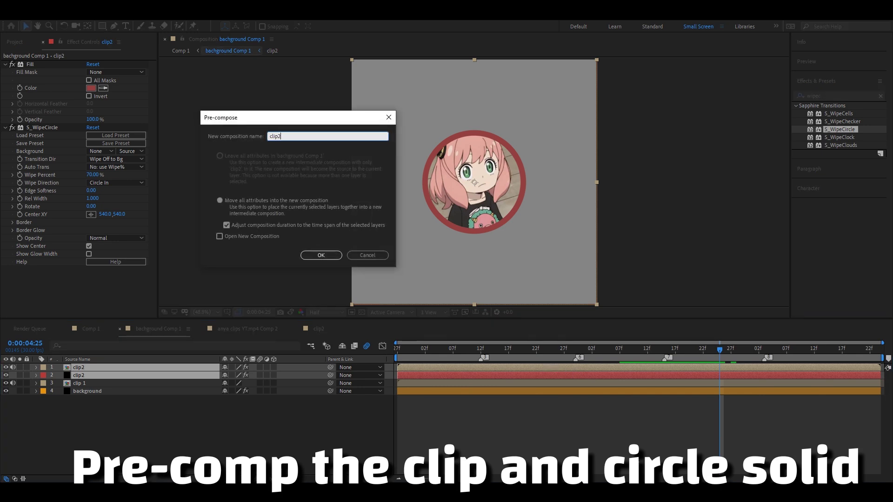
left_click(326, 255)
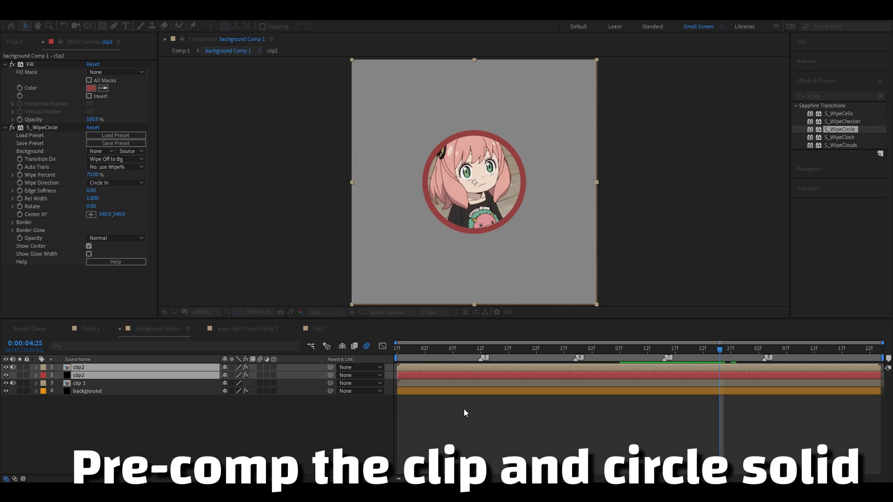
- Set the label colours of clip 1 and clip2 to Cyan
left_click(43, 375)
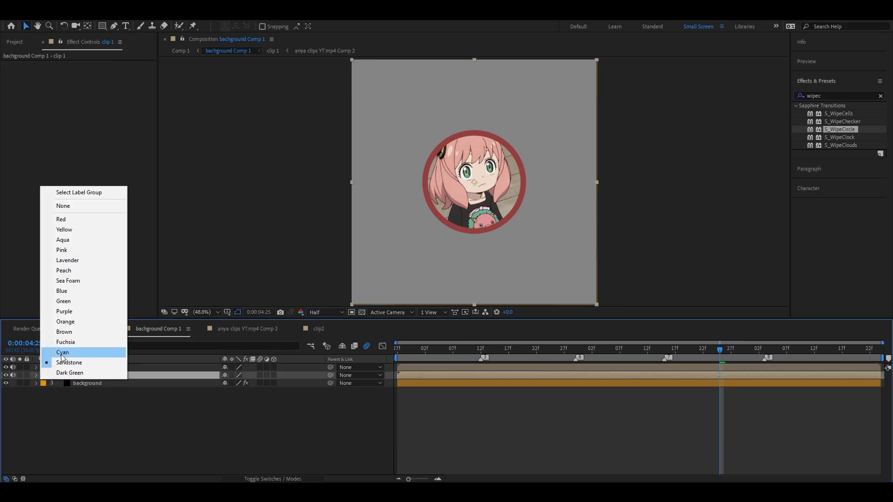
left_click(65, 350)
left_click(50, 369)
left_click(44, 368)
left_click(61, 347)
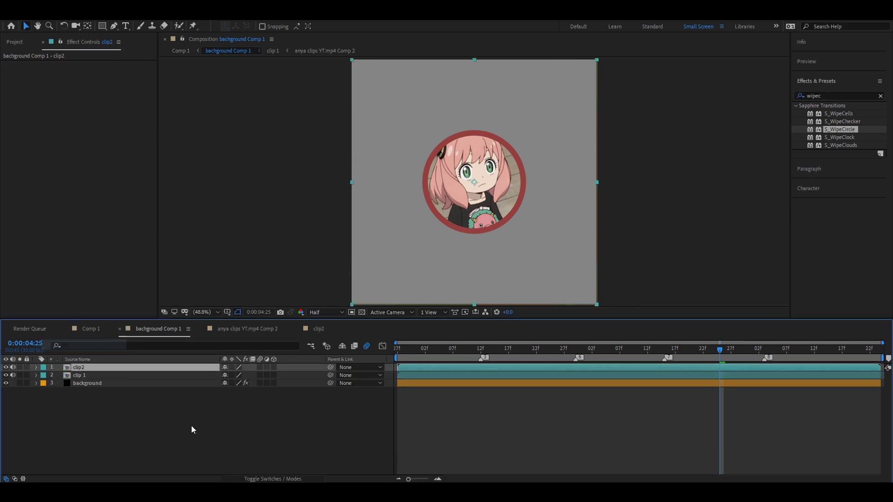
left_click(193, 426)
- Create a new solid layer named clip3
right_click(394, 372)
mouse_move(409, 375)
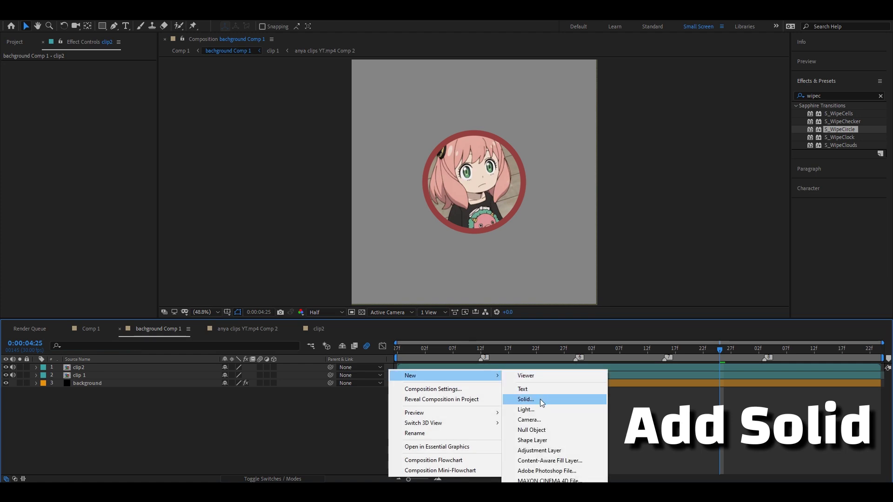
left_click(539, 399)
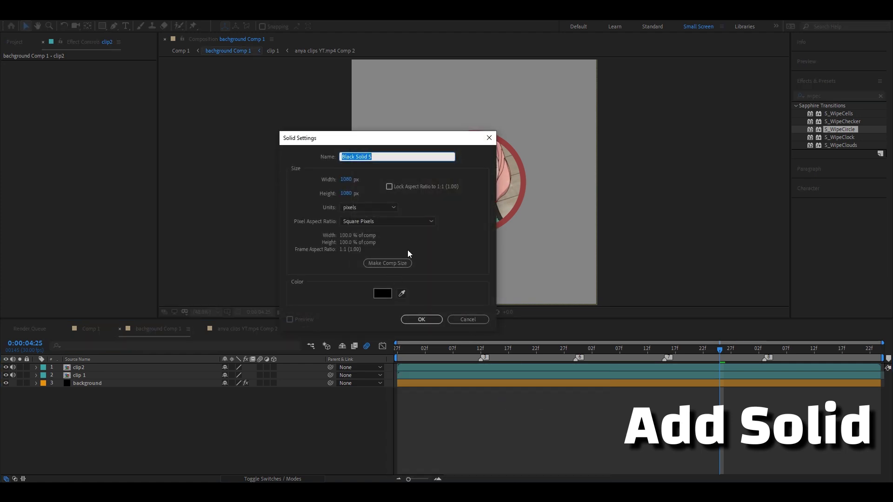
type("clip3")
left_click(424, 319)
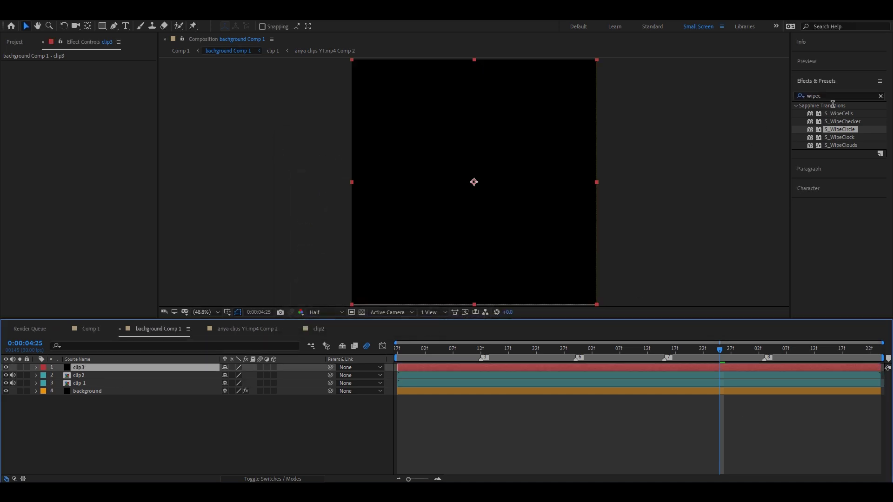
- Apply a Fill effect to clip3 with a salmon-red colour
left_click(832, 104)
left_click(834, 99)
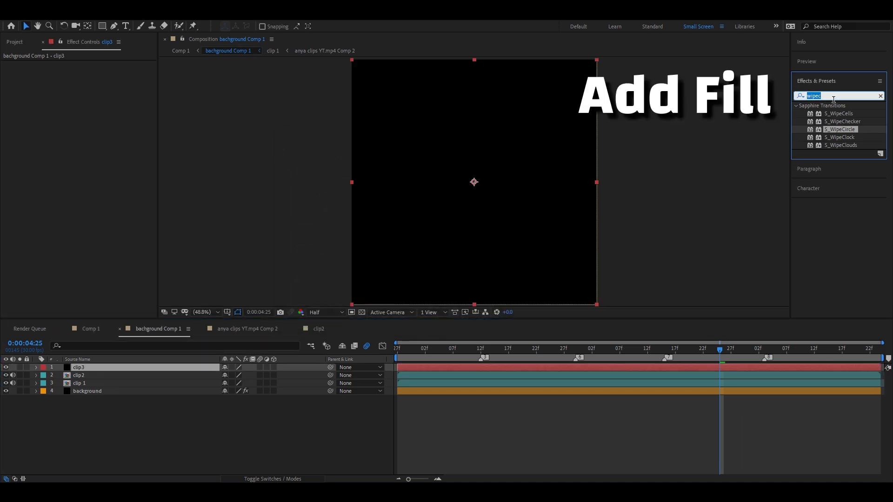
type("fill")
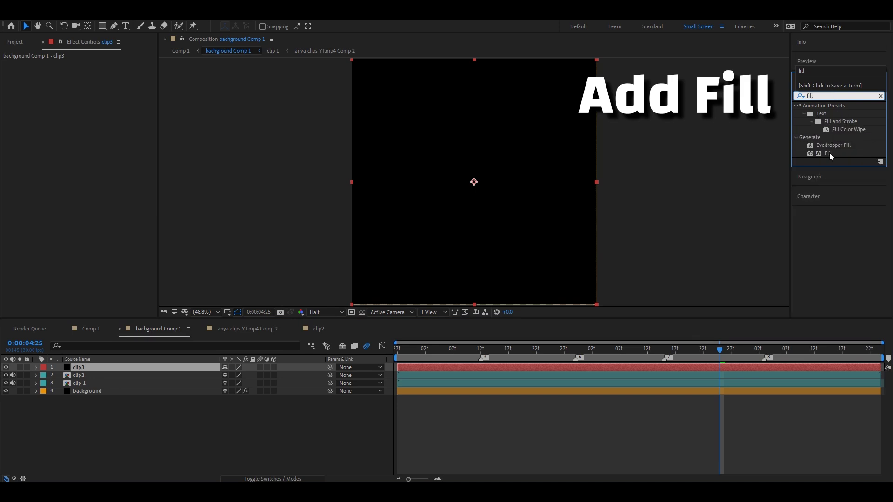
double_click(830, 153)
left_click(93, 88)
left_click(58, 36)
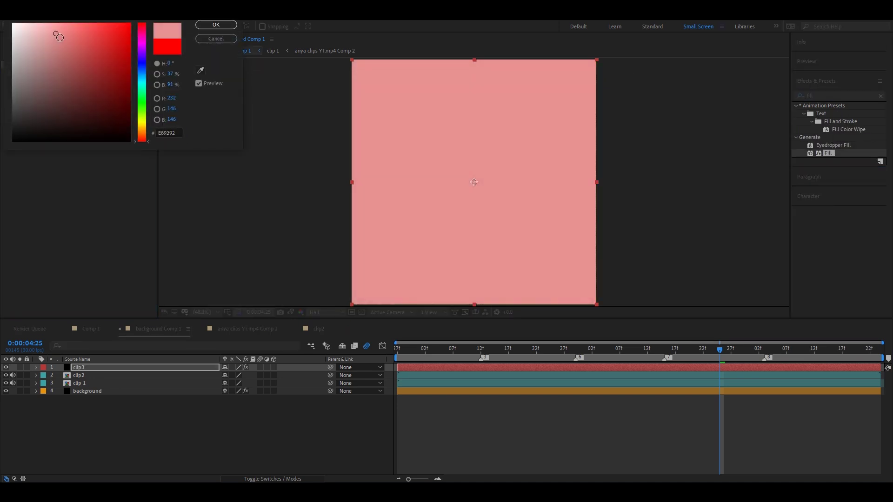
left_click_drag(58, 36, 85, 32)
left_click(215, 26)
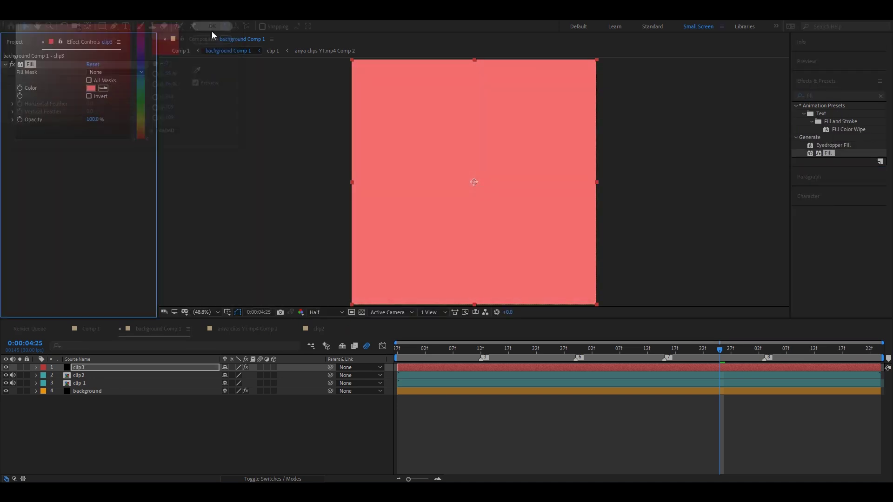
- Apply S_WipeCircle to clip3 and set Wipe Percent to 70
double_click(830, 96)
type("w")
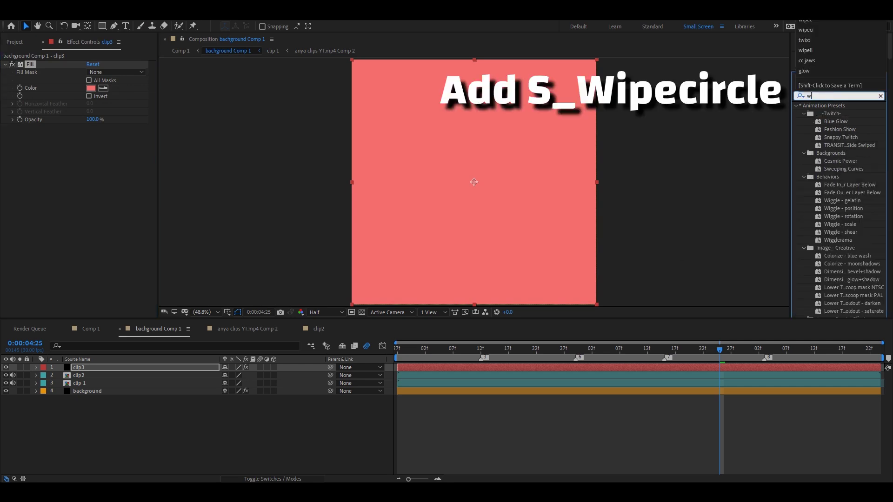
type("ipe")
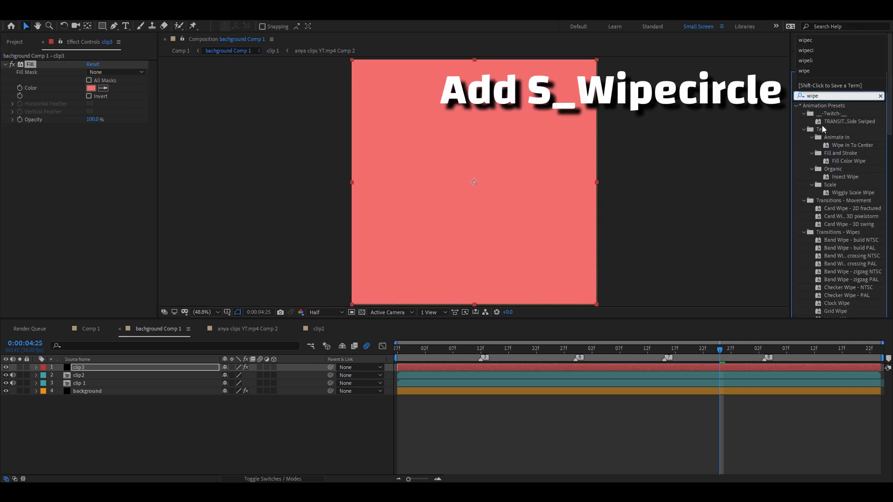
type("c")
left_click_drag(842, 130, 114, 122)
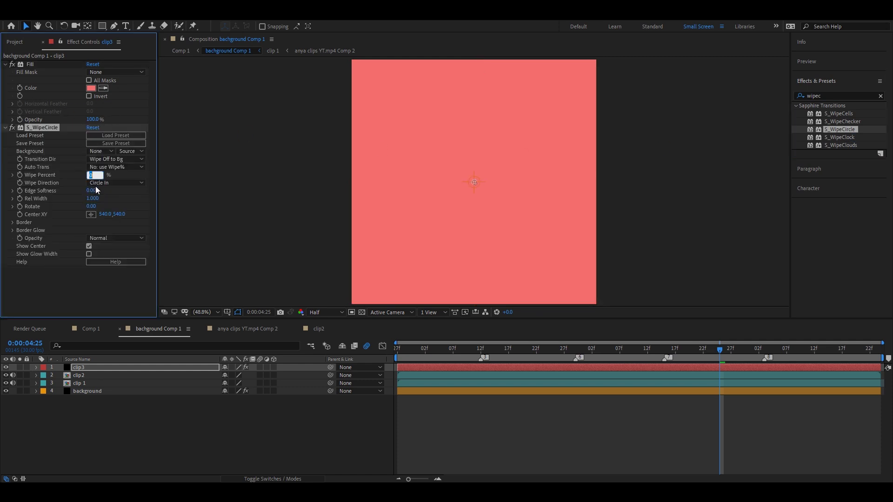
type("70")
key("Return")
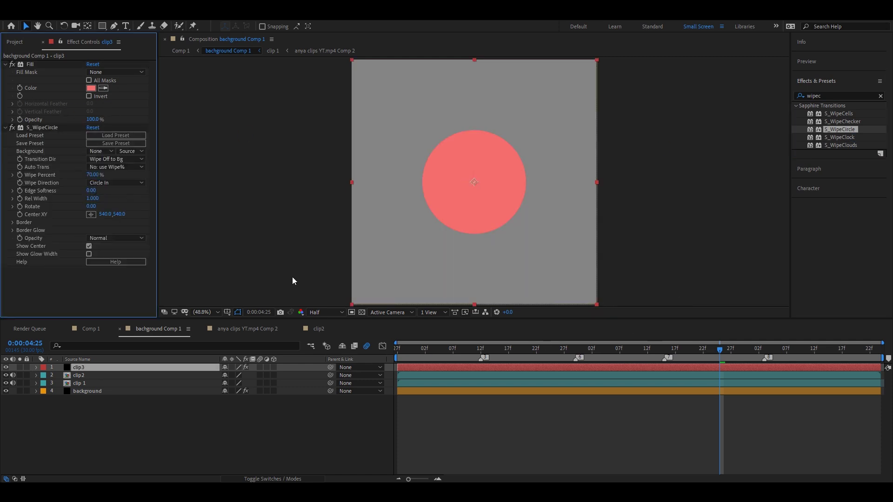
- Add anya clips YT.mp4 as the top layer and slip it to the Spy Wars TV shot
left_click(21, 39)
left_click_drag(35, 201, 416, 368)
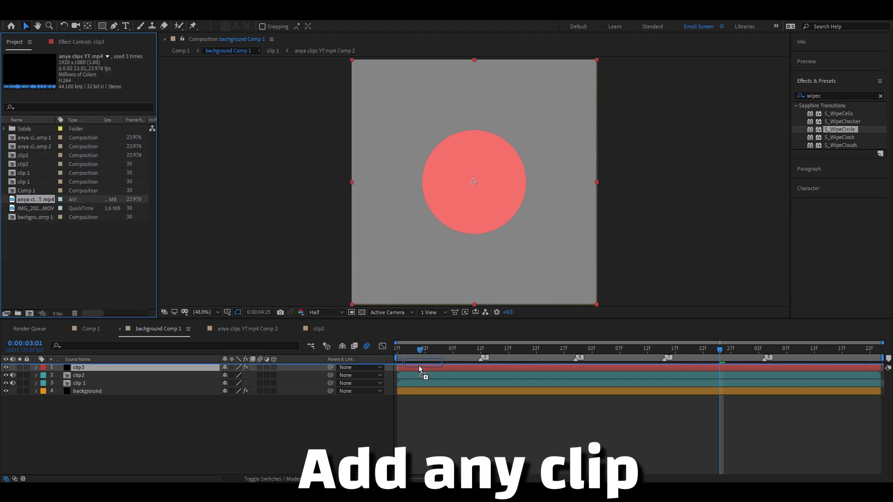
left_click_drag(868, 374, 827, 375)
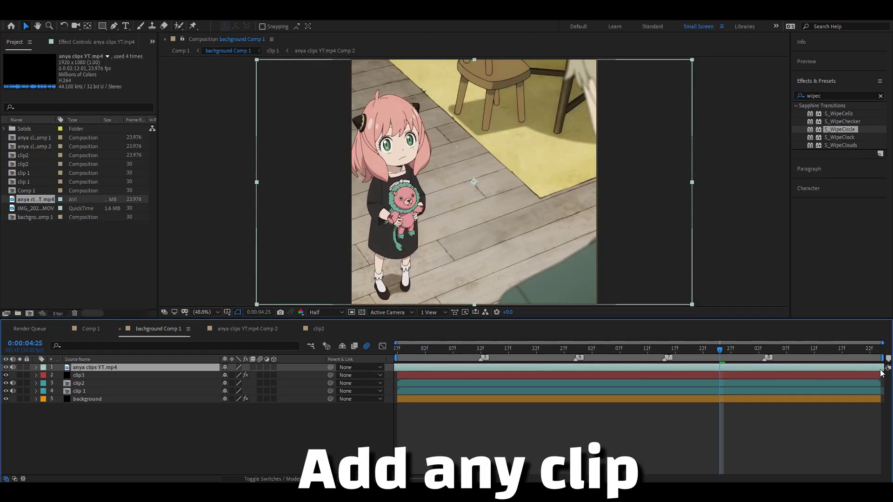
mouse_move(623, 372)
left_mouse_down()
mouse_move(646, 379)
mouse_move(449, 377)
left_mouse_up()
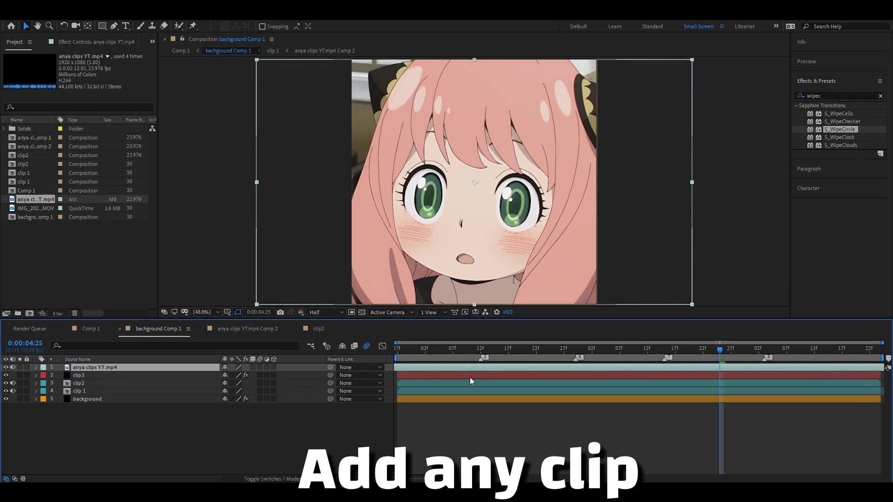
left_click_drag(448, 373, 703, 368)
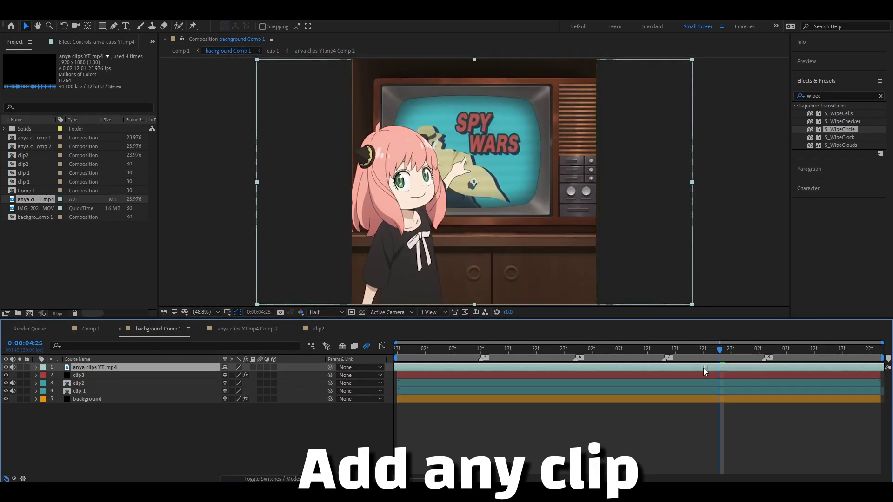
- Enable time remapping, move the clip about 150 px right, and shorten the layer
right_click(703, 368)
mouse_move(739, 163)
left_click(660, 164)
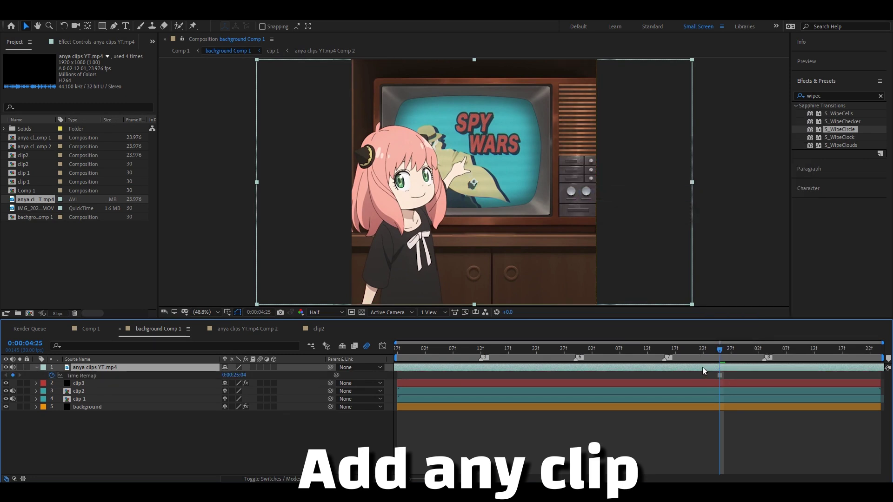
left_click(623, 370)
left_click_drag(437, 286, 506, 287)
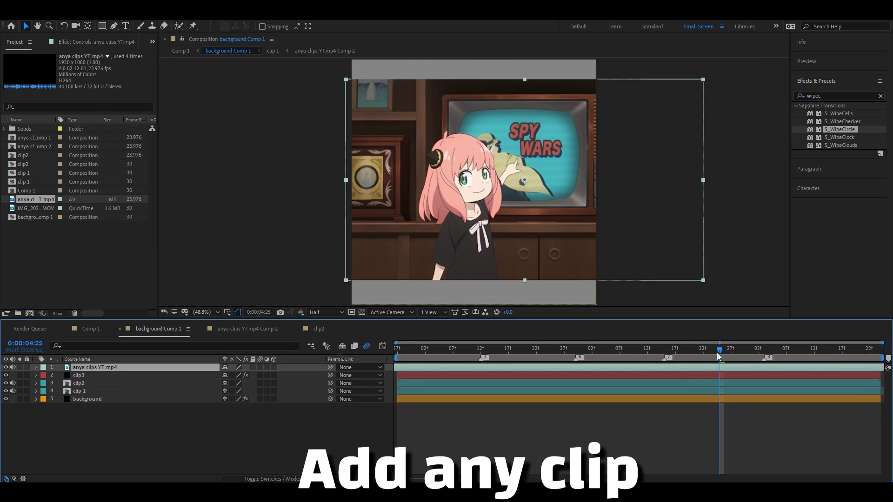
left_click_drag(718, 350, 379, 352)
- Pre-compose the anya clips layer at 4:20 as clip3
key("ctrl+d")
left_click(876, 348)
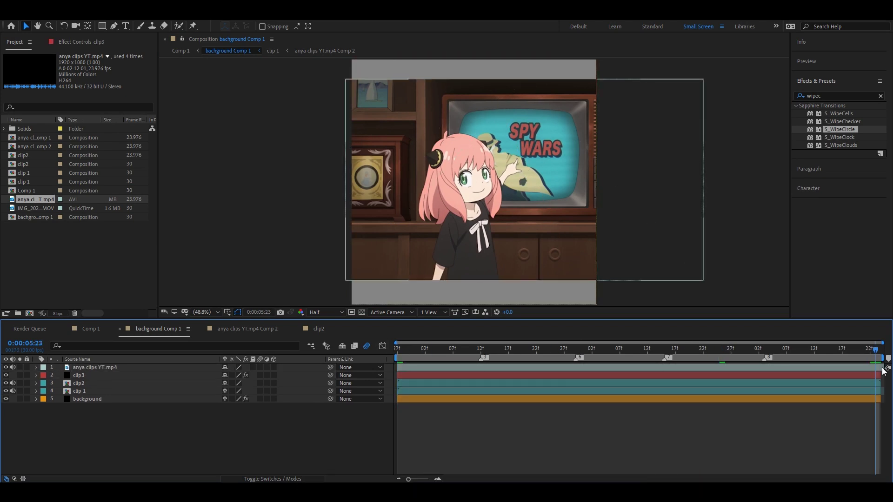
key("Delete")
left_click_drag(765, 350, 692, 348)
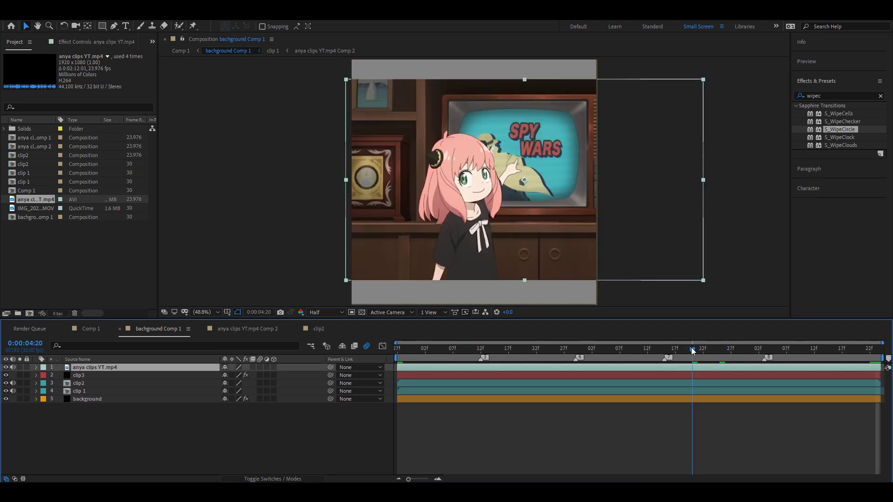
left_click(691, 366)
key("ctrl+shift+c")
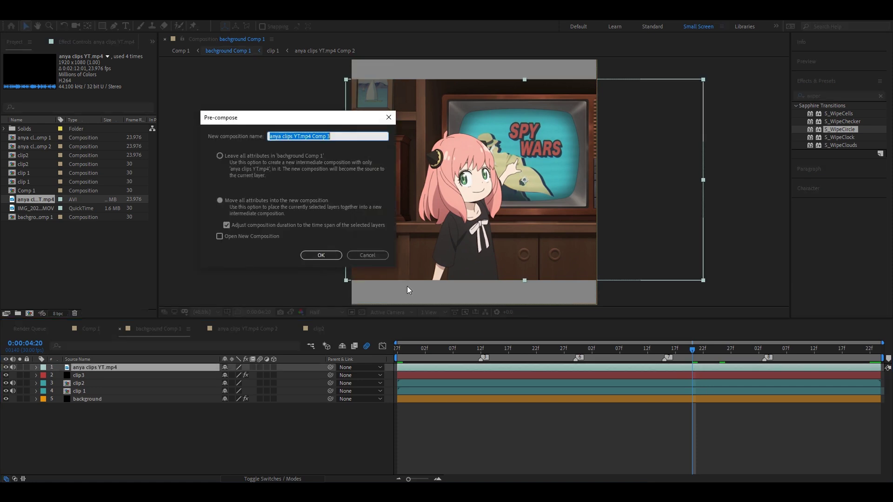
type("clip3")
left_click(329, 255)
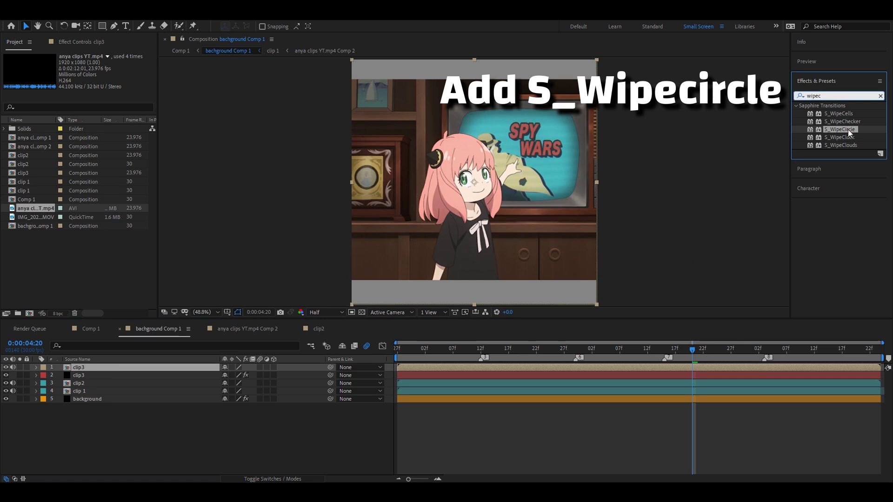
- Apply S_WipeCircle to the clip3 precomp and raise Wipe Percent to a pink-ringed circle
left_click_drag(843, 125, 713, 363)
left_click(93, 112)
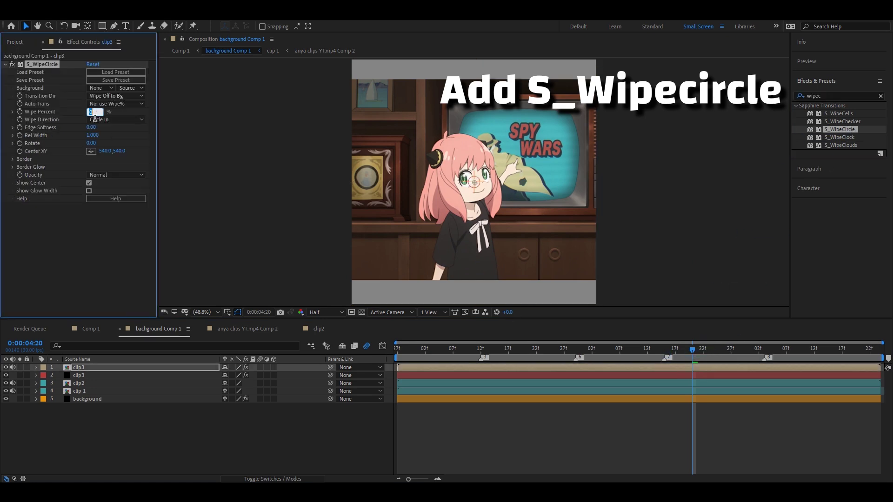
type("0")
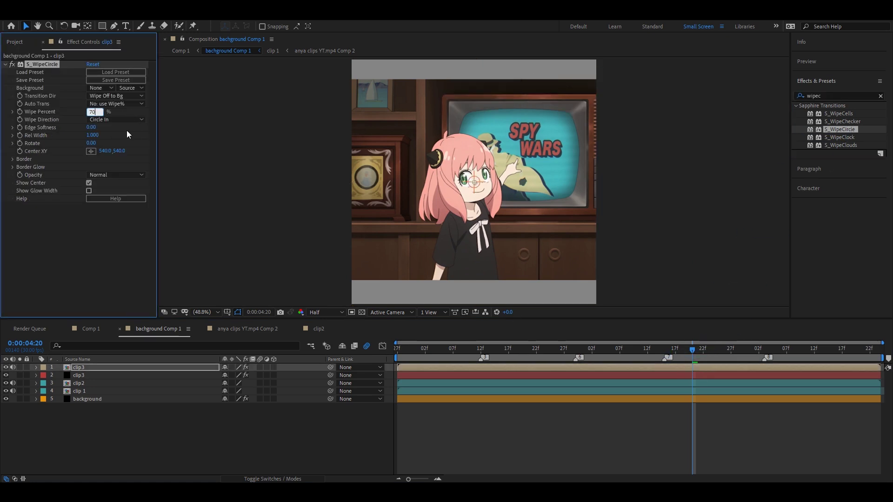
key("Return")
left_click_drag(93, 112, 103, 118)
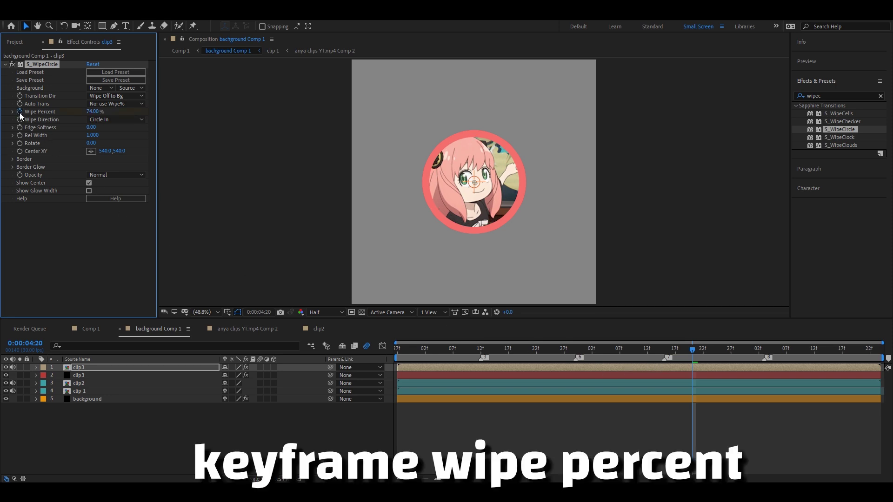
- Keyframe clip3's Wipe Percent from 100% at 0:00:04:29 down to 74%, and show its speed graph
key("u")
left_click(694, 383)
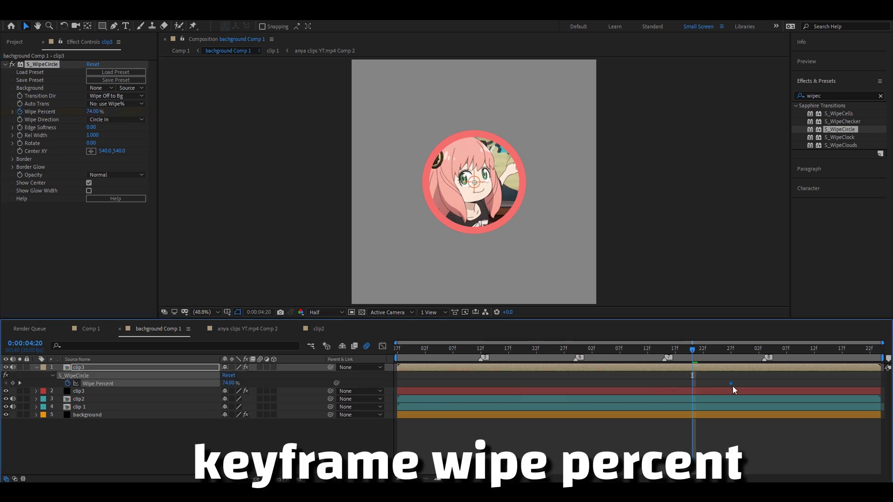
left_click_drag(744, 350, 836, 358)
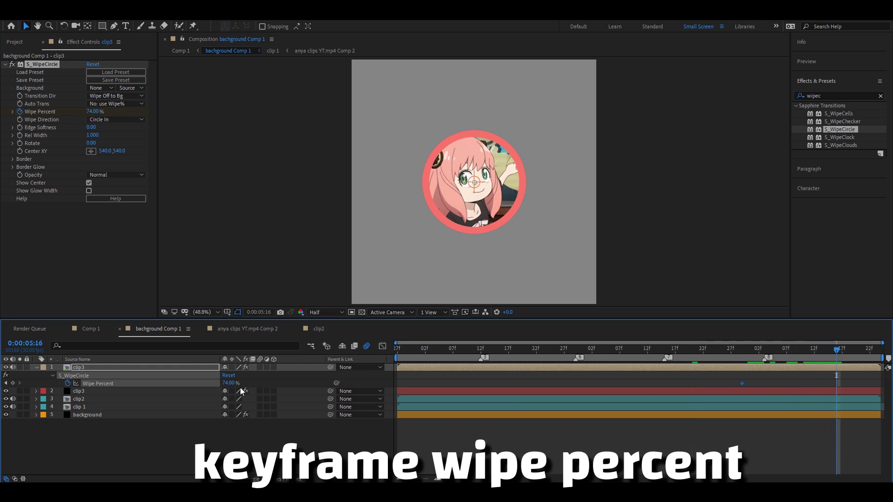
left_click(13, 383)
left_click_drag(837, 383, 740, 379)
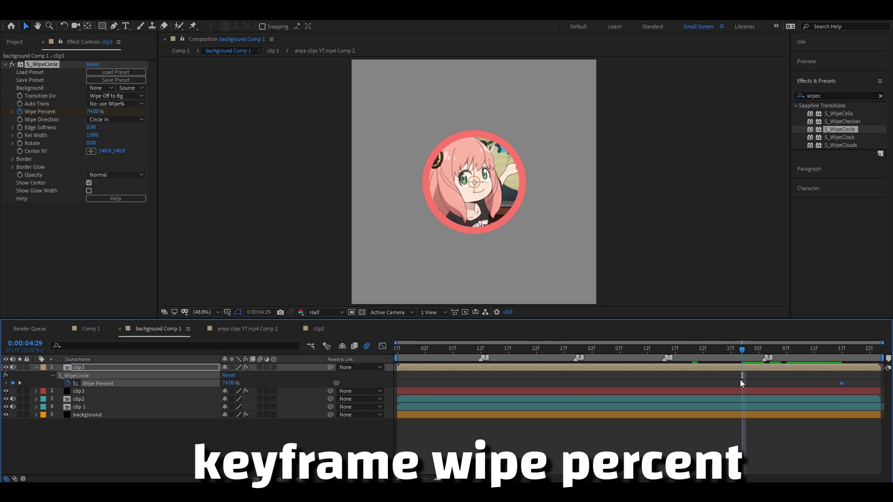
left_click_drag(229, 382, 247, 383)
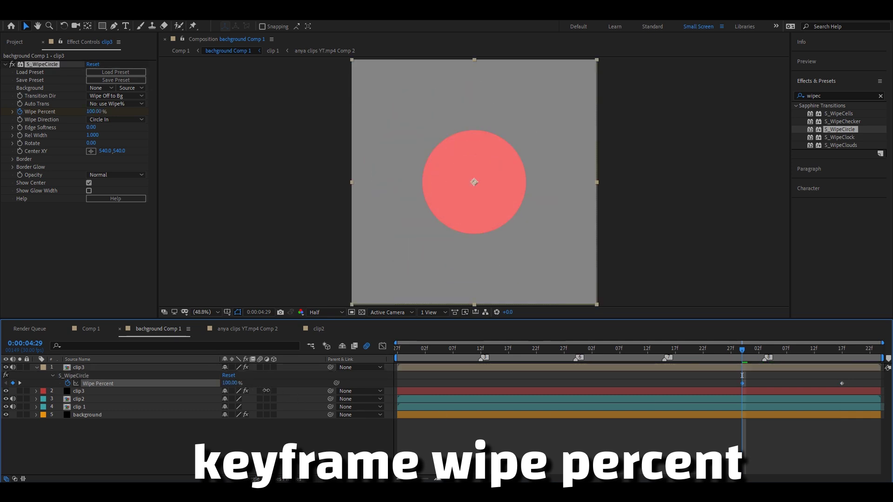
left_click(842, 383)
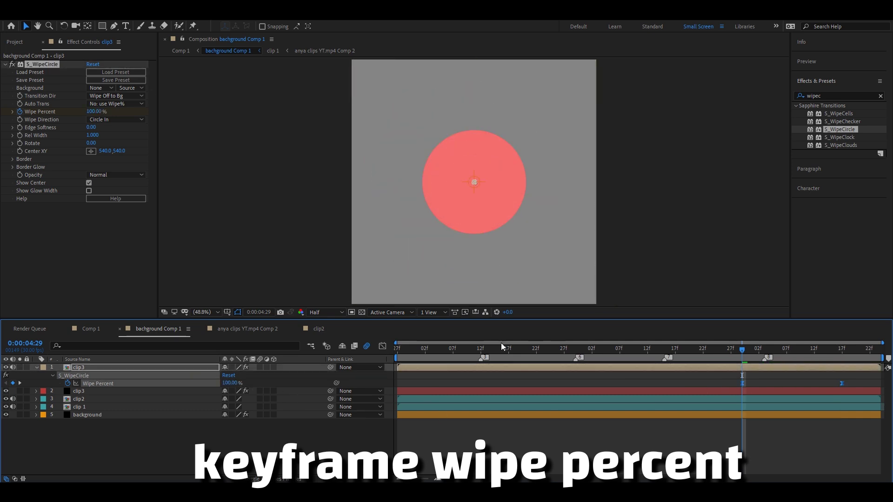
left_click(382, 346)
left_click(764, 348)
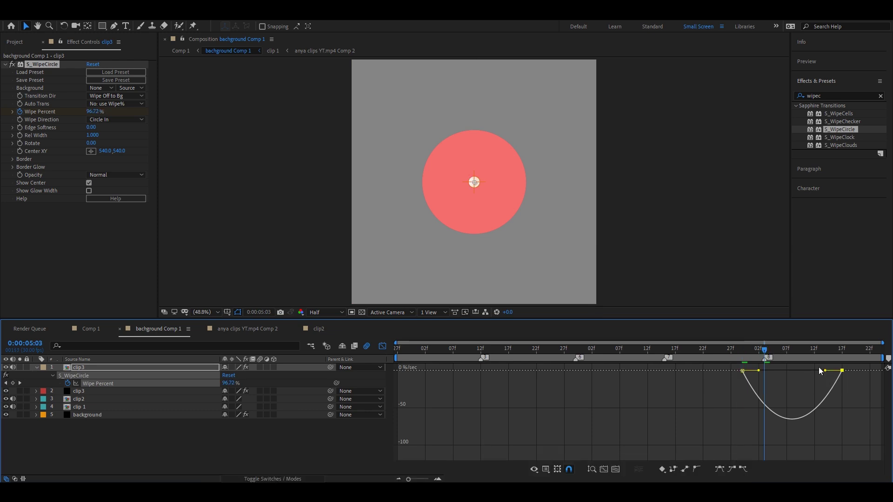
- Extend the right keyframe's influence so clip3's reveal settles slowly, then collapse its properties
left_click_drag(824, 371, 799, 370)
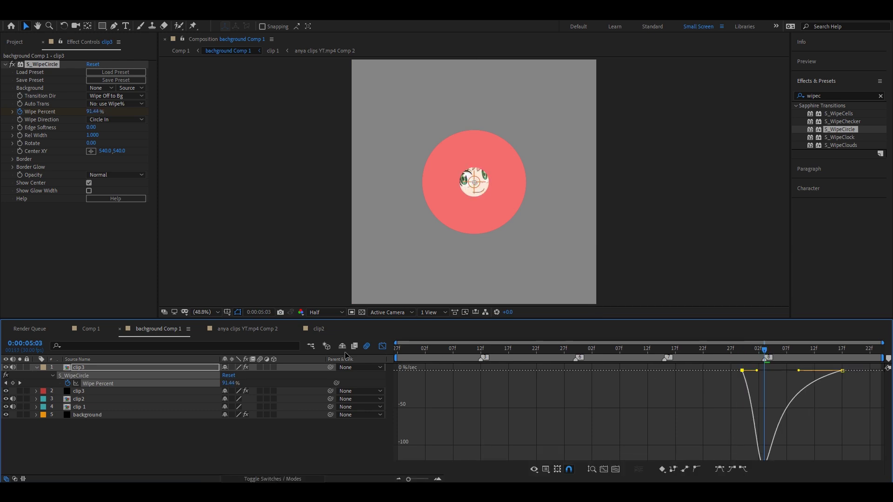
left_click(382, 346)
left_click(686, 453)
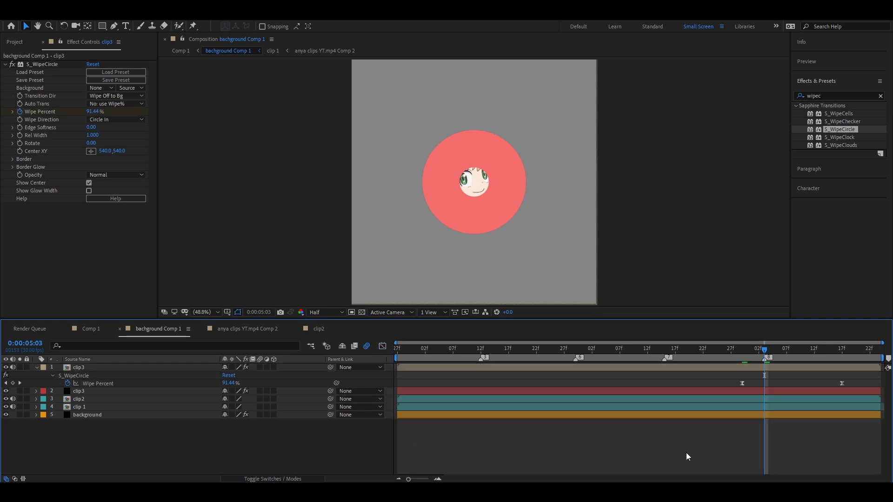
key("u")
mouse_move(757, 347)
left_mouse_down()
mouse_move(543, 349)
mouse_move(772, 372)
mouse_move(758, 372)
left_mouse_up()
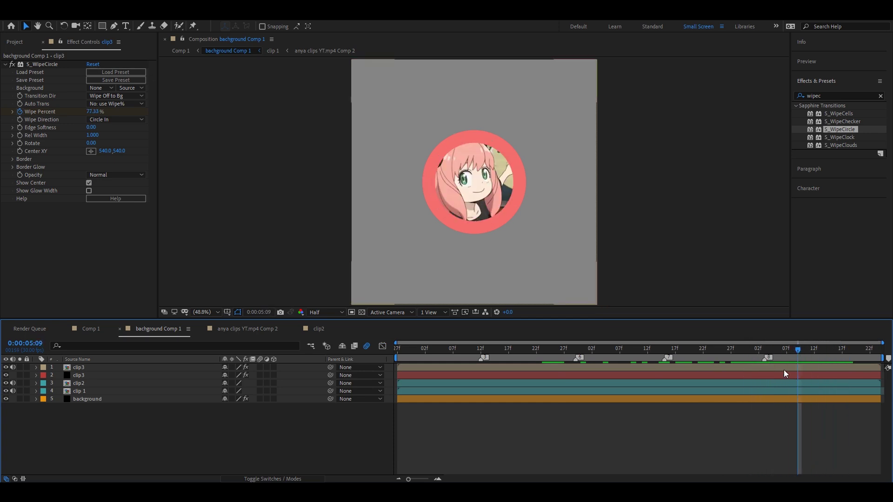
- At 0:00:04:29, pre-compose the clip3 footage and its circle solid into a clip3 precomp
left_click_drag(758, 372, 742, 350)
left_click(754, 368)
left_click(759, 373, "ctrl")
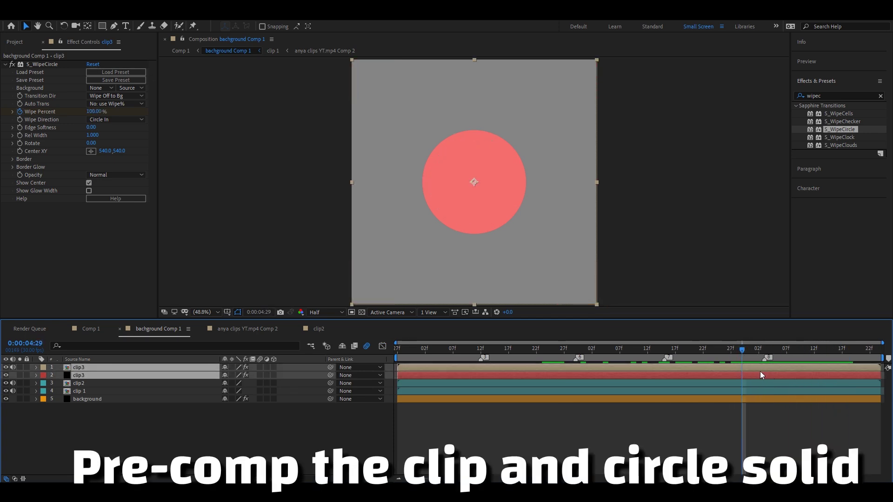
key("ctrl+shift+c")
type("clip3")
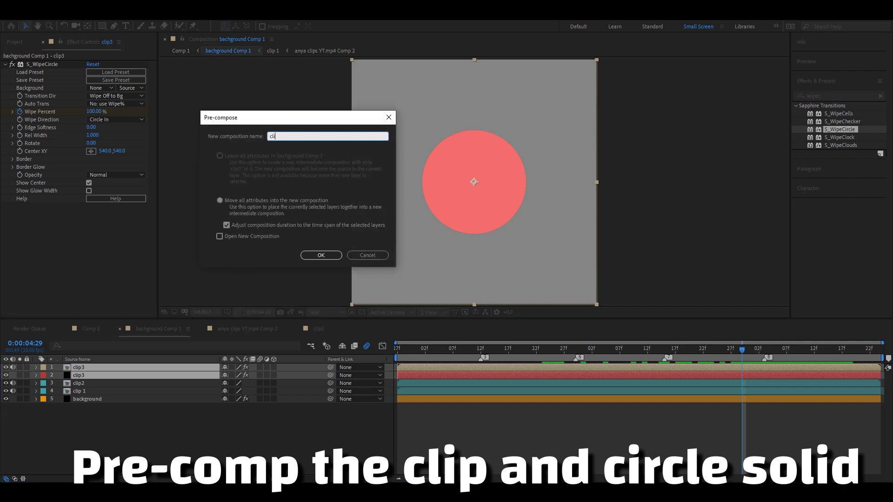
left_click(318, 256)
- Give the clip3 precomp a Cyan label and set the time to 0:00:03:14
left_click(43, 367)
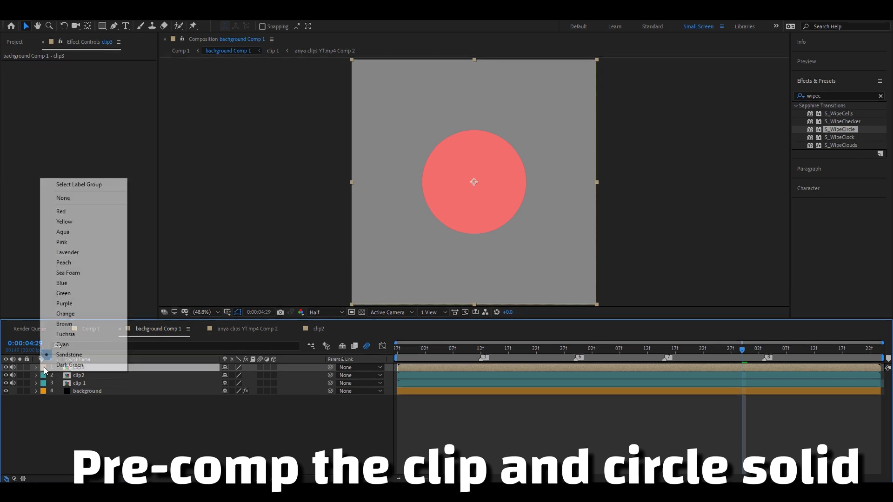
left_click(59, 344)
left_click_drag(469, 348, 491, 349)
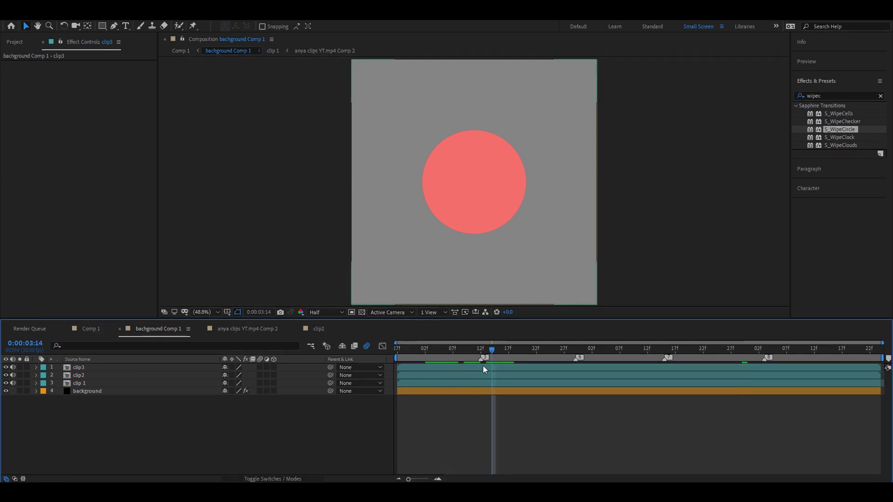
- Nudge clip2's dark circle up-right and clip3's bright circle up-left in the viewer
left_click(482, 375)
left_click(484, 382)
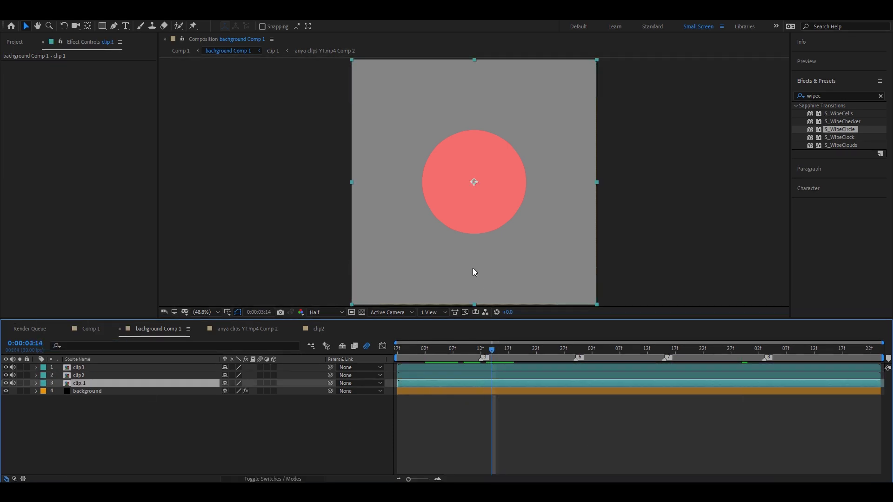
left_click(496, 375)
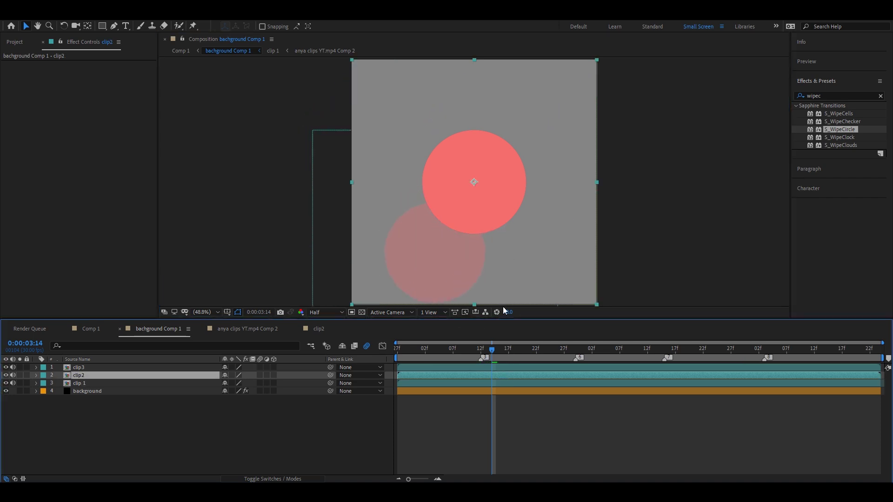
left_click_drag(549, 225, 570, 211)
left_click_drag(521, 300, 479, 252)
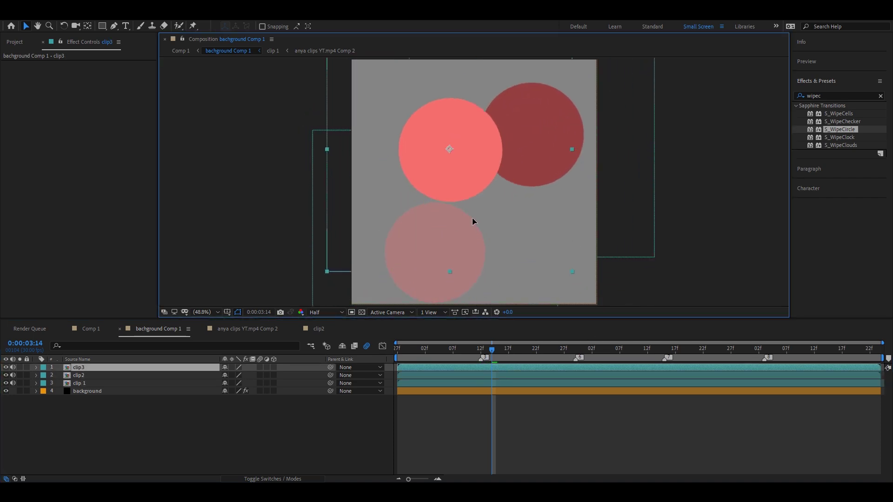
- Trim clip2 and clip 1 so both start at 0:00:03:12
left_click_drag(490, 344, 836, 370)
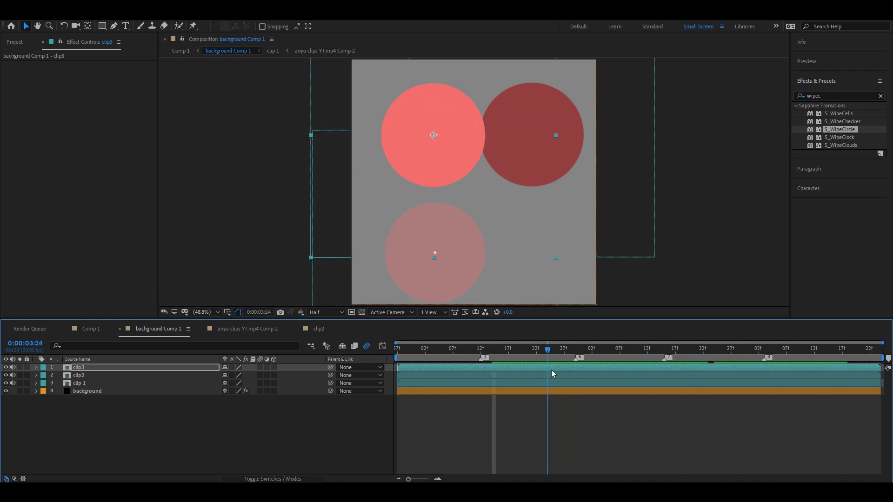
left_click_drag(836, 369, 414, 373)
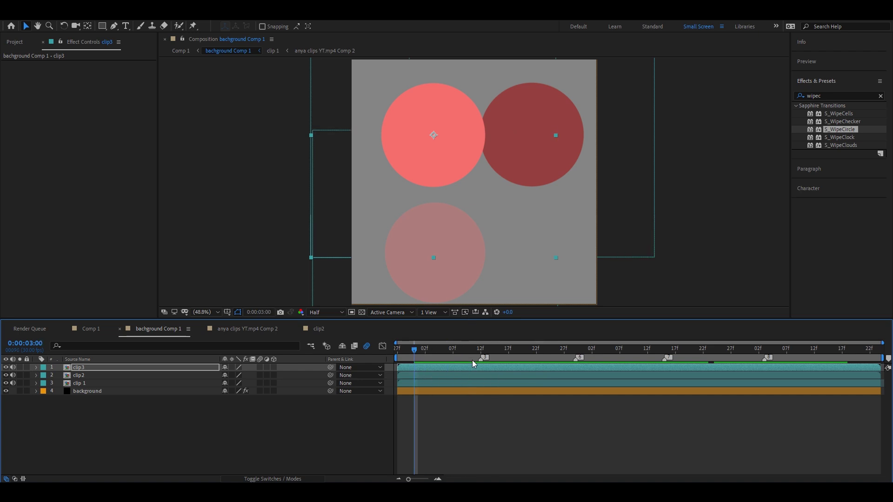
mouse_move(474, 362)
left_mouse_down()
mouse_move(678, 374)
mouse_move(481, 366)
left_mouse_up()
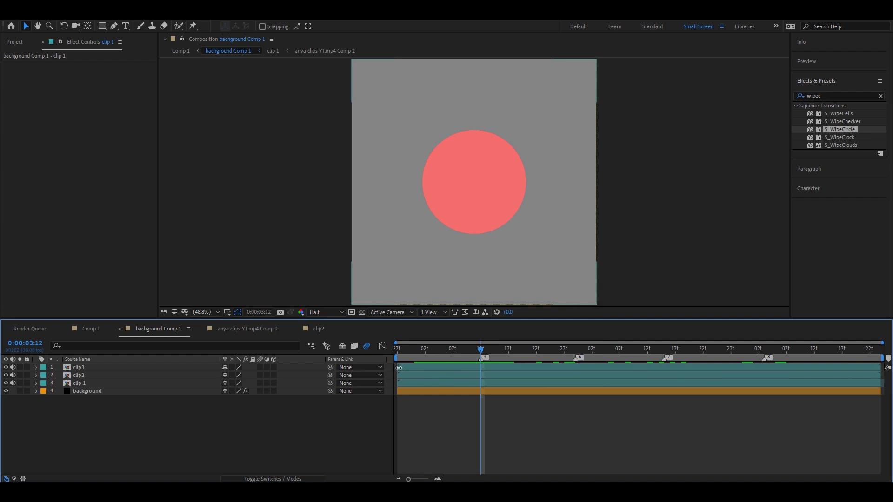
left_click_drag(399, 375, 479, 385)
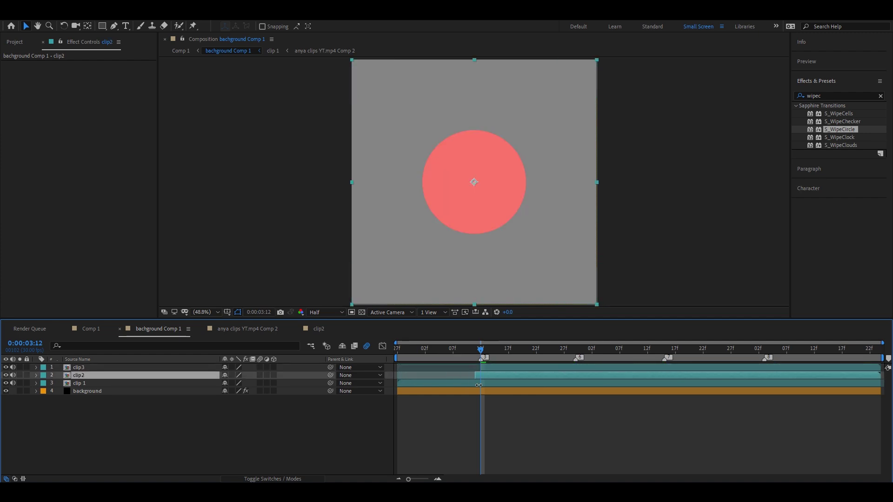
left_click_drag(398, 383, 480, 383)
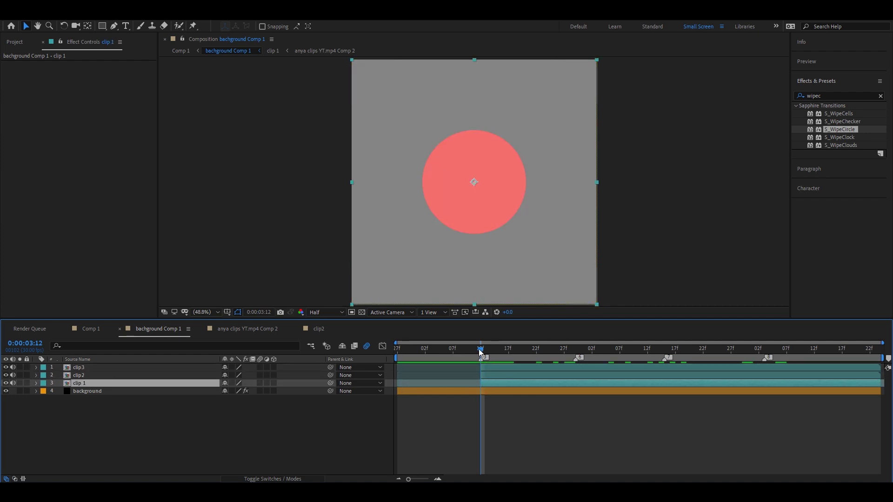
left_click_drag(480, 352, 471, 358)
left_click(464, 408)
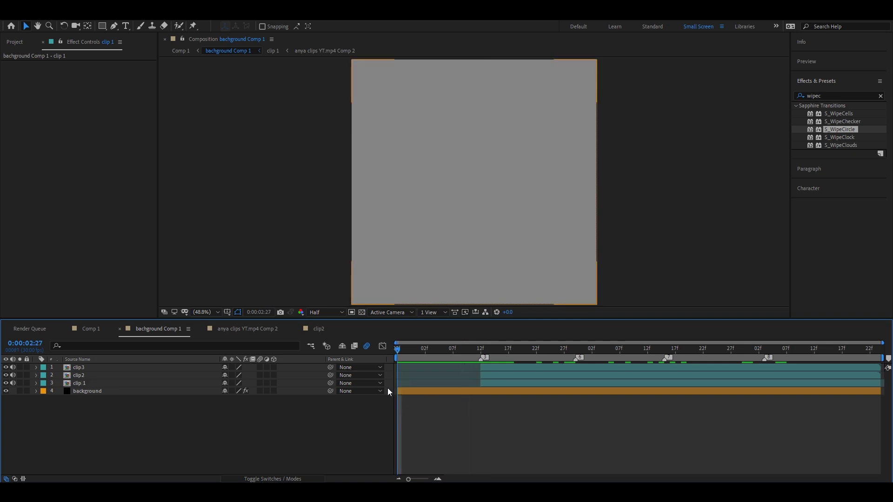
right_click(390, 390)
- Create a new solid named Normal Circle and place it just above the background layer
mouse_move(419, 291)
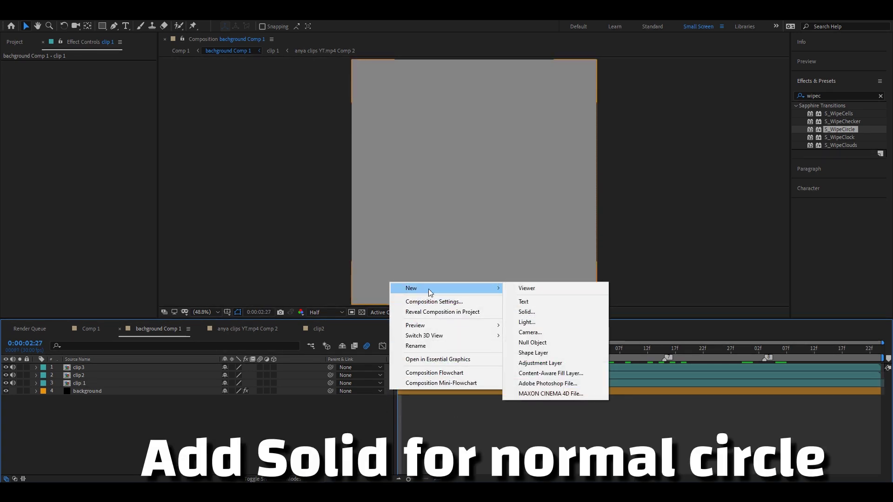
left_click(527, 310)
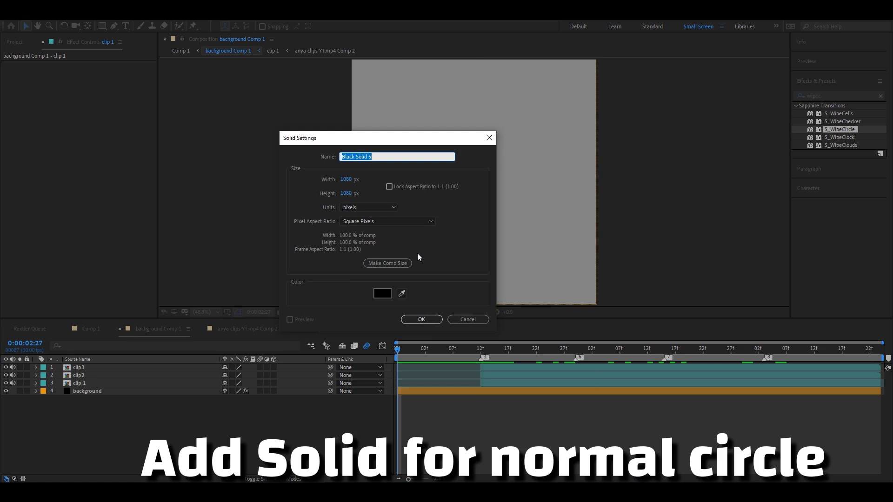
type("Normal Circle")
left_click(426, 322)
left_click_drag(155, 408, 157, 396)
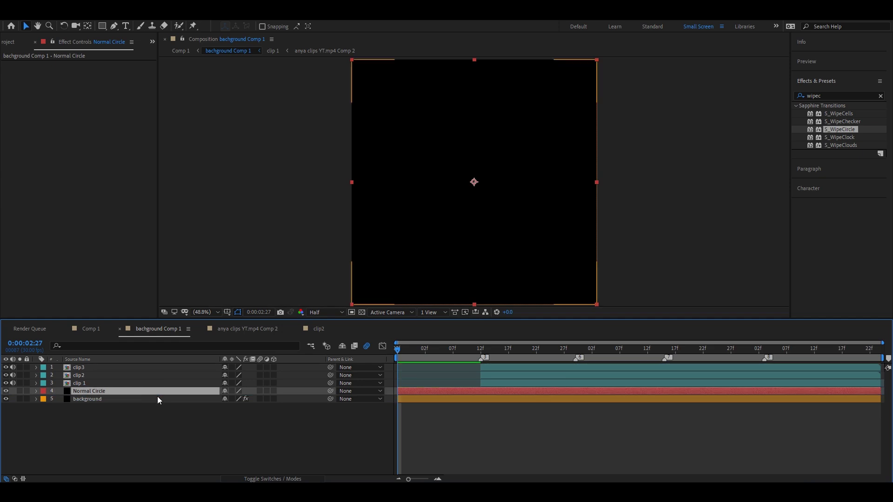
- Set the time to 0:00:03:05 and select the Normal Circle layer
left_click(309, 423)
left_click(443, 350)
left_click(455, 391)
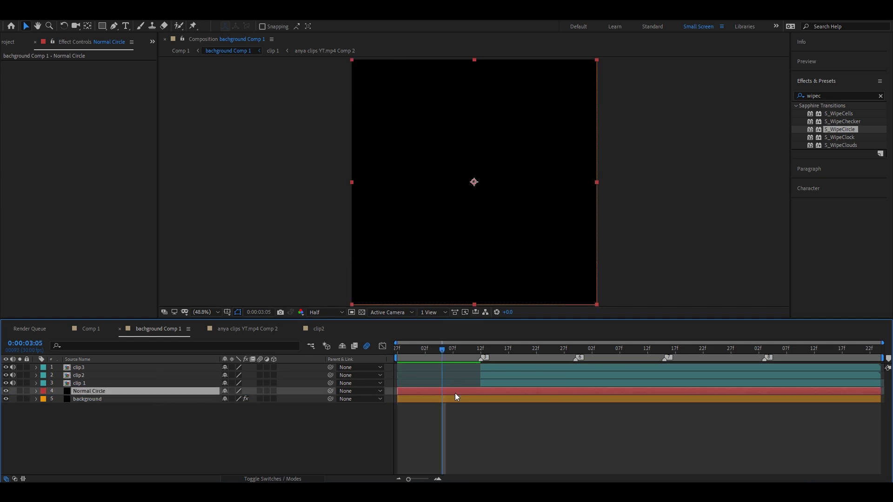
left_click(842, 96)
- Apply a Fill effect to Normal Circle with a darker red colour
type("fill")
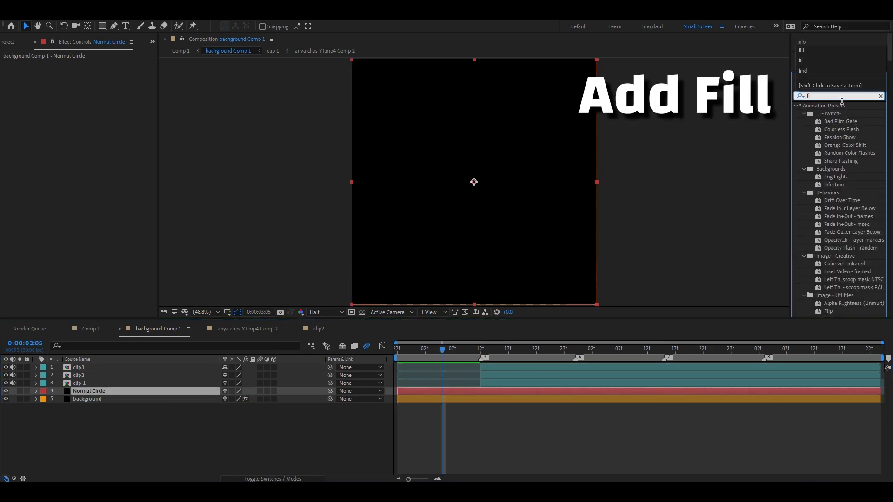
double_click(828, 153)
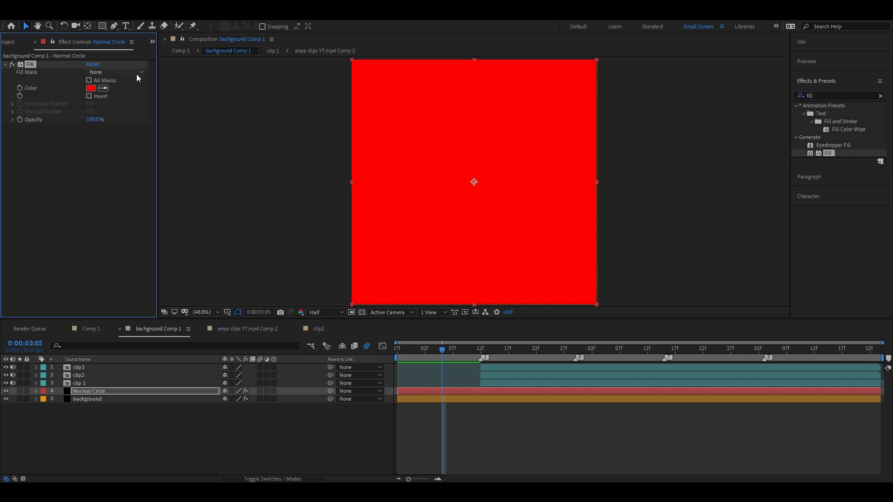
left_click(90, 88)
left_click(80, 90)
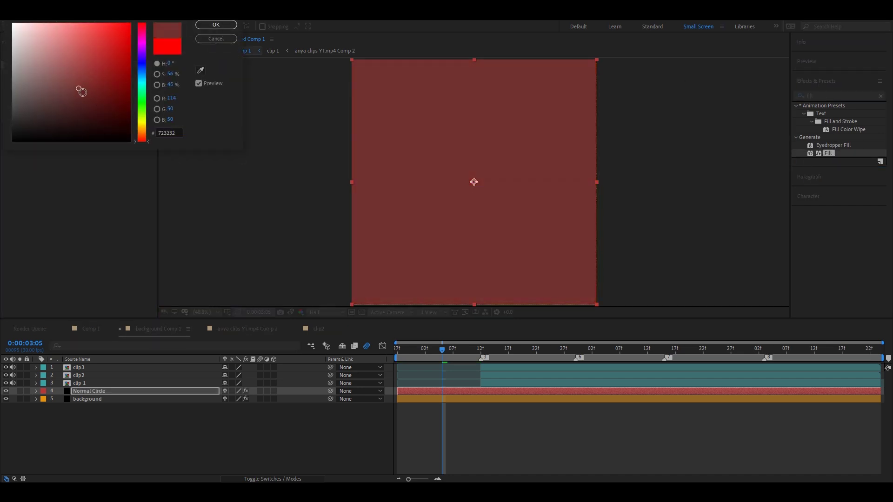
left_click(208, 26)
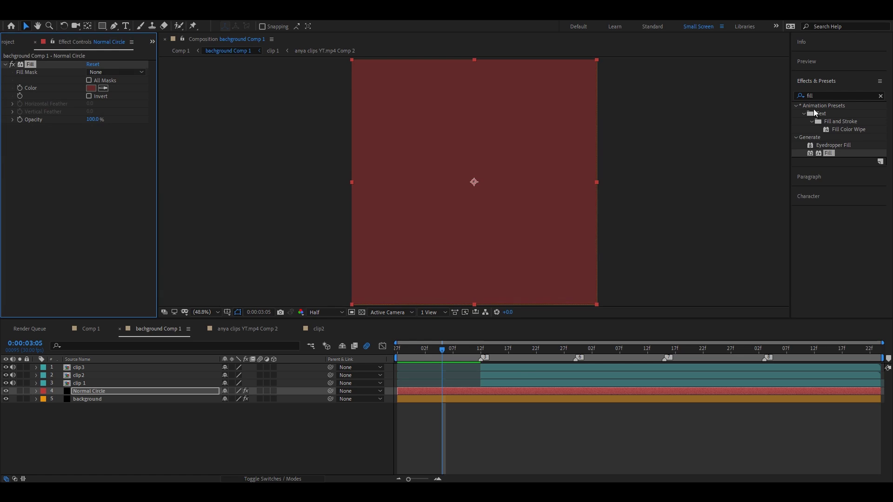
- Apply Sapphire S_WipeCircle to the solid and raise Wipe Percent to 85%
left_click(823, 96)
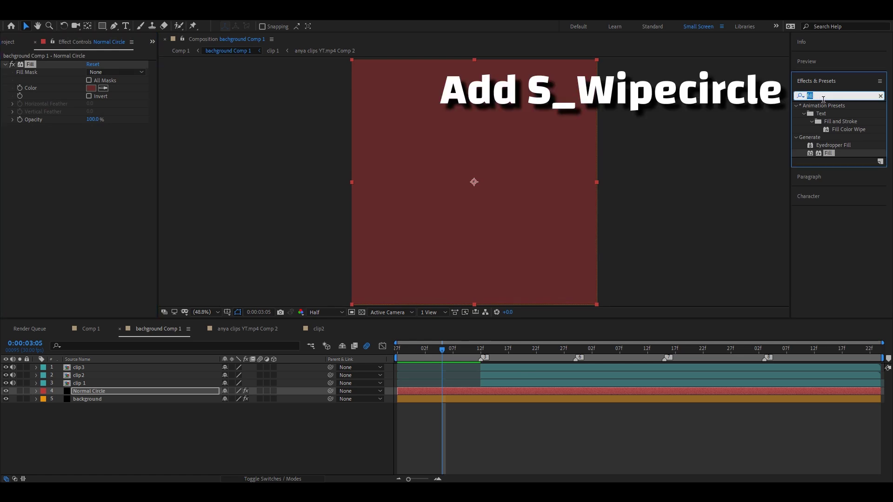
type("wipec")
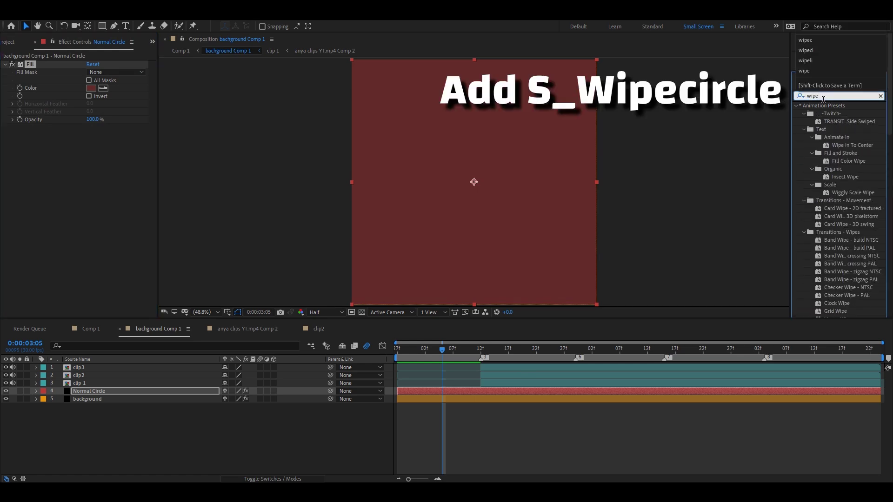
left_click_drag(839, 130, 449, 388)
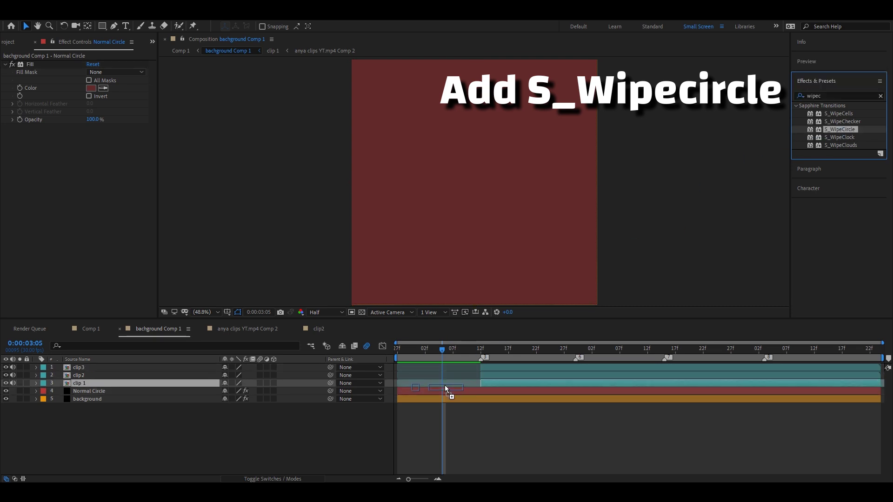
left_click(92, 174)
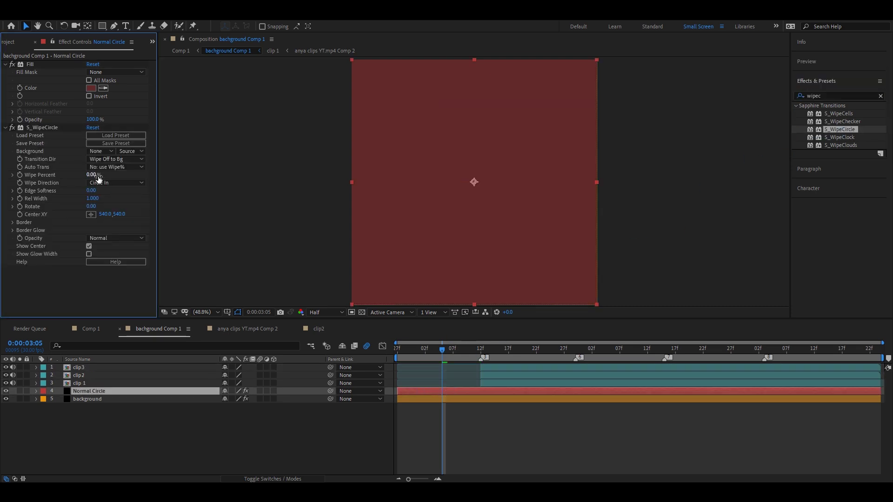
type("10")
key("Return")
left_click_drag(98, 177, 140, 184)
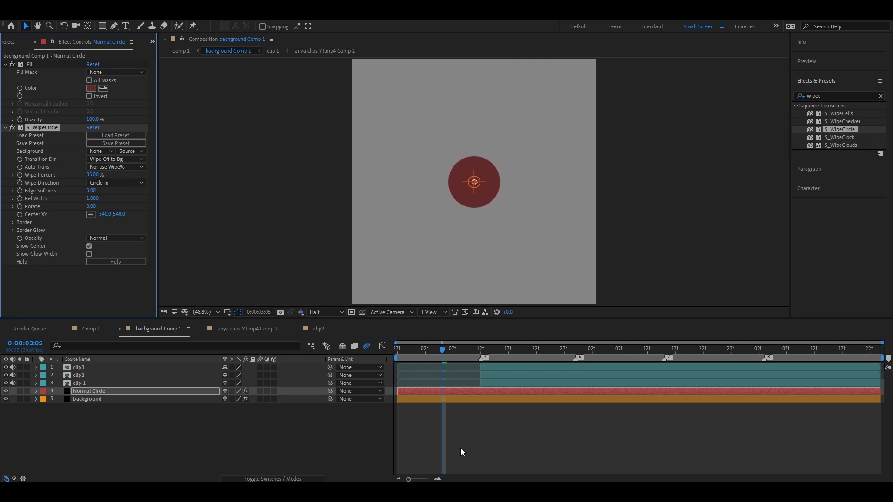
- Duplicate Normal Circle and recolour the copy's Fill pale pink (#BC8080)
left_click(441, 390)
key("ctrl+d")
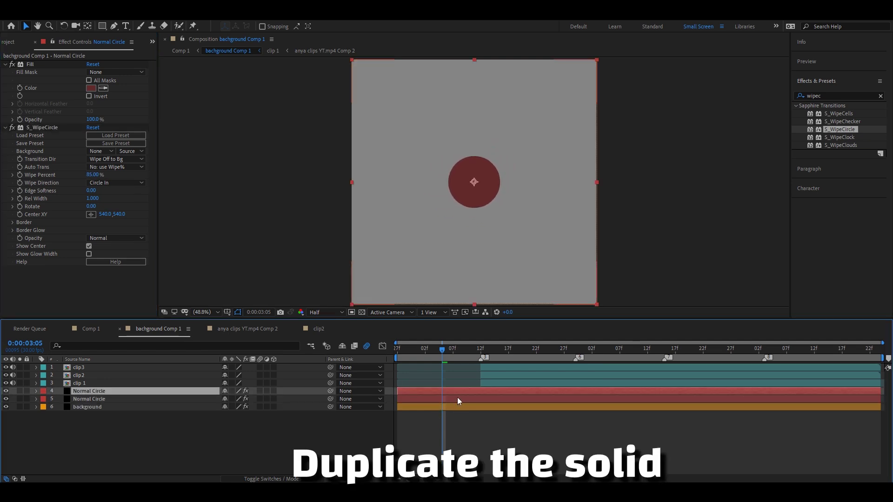
left_click(91, 87)
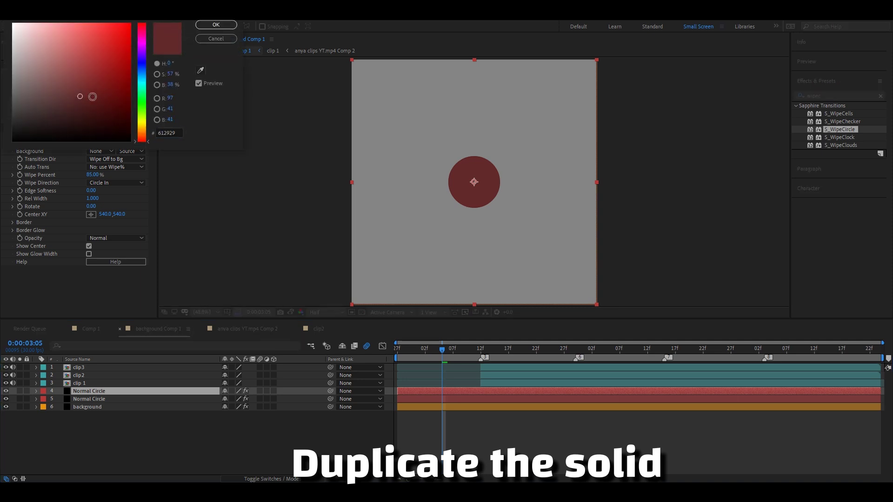
left_click_drag(98, 90, 103, 48)
mouse_move(58, 92)
left_mouse_down()
mouse_move(40, 76)
mouse_move(51, 56)
left_mouse_up()
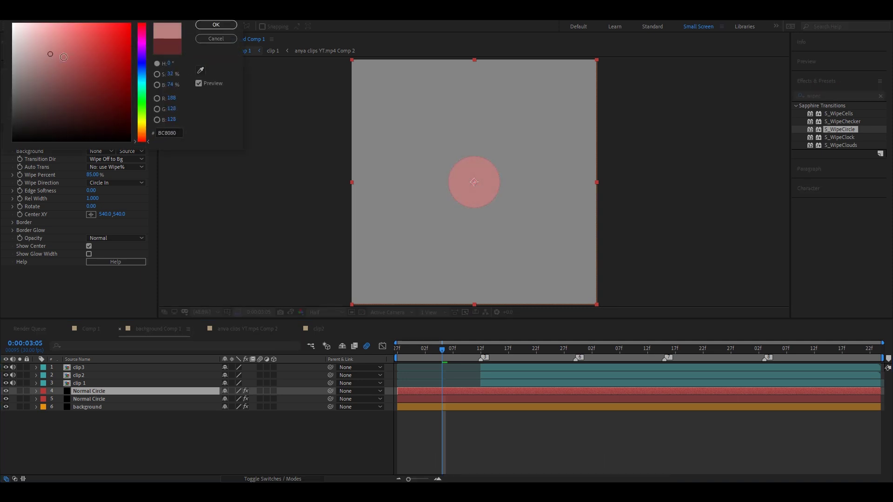
left_click(216, 24)
left_click(455, 392)
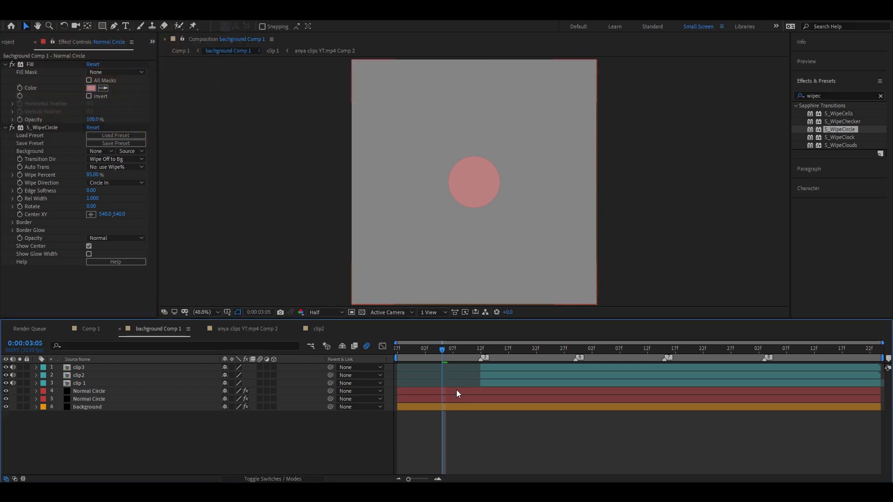
- Place the pink circle upper right and the dark circle lower left, then start Position keyframes
left_click_drag(483, 180, 533, 109)
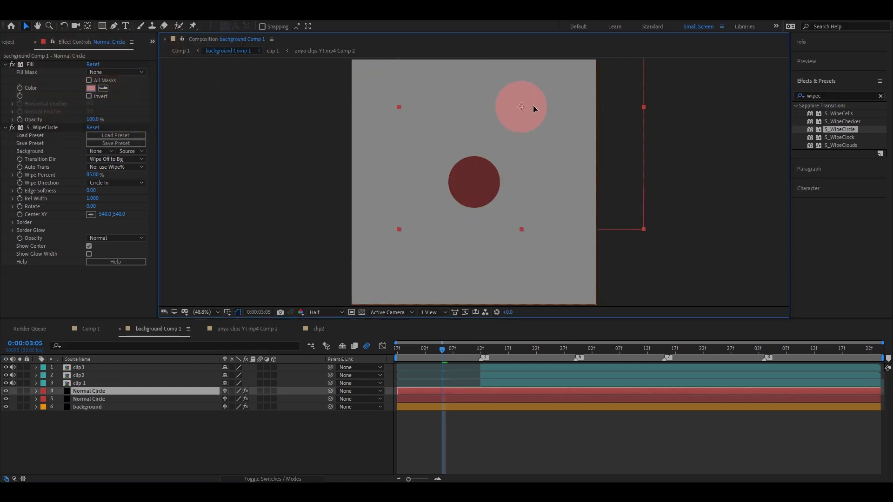
left_click(465, 399)
left_click_drag(474, 199, 428, 271)
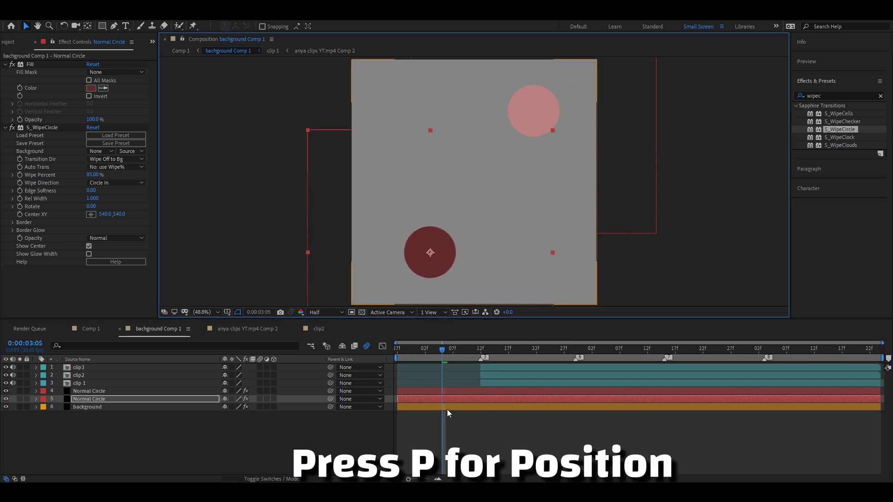
left_click(440, 392, "shift")
key("p")
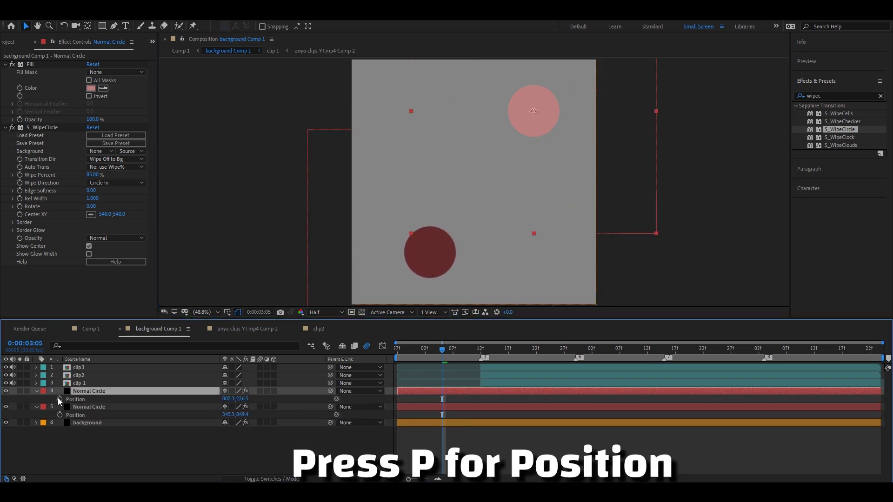
left_click(60, 399)
mouse_move(438, 399)
left_mouse_down()
mouse_move(481, 403)
mouse_move(440, 400)
mouse_move(481, 415)
left_mouse_up()
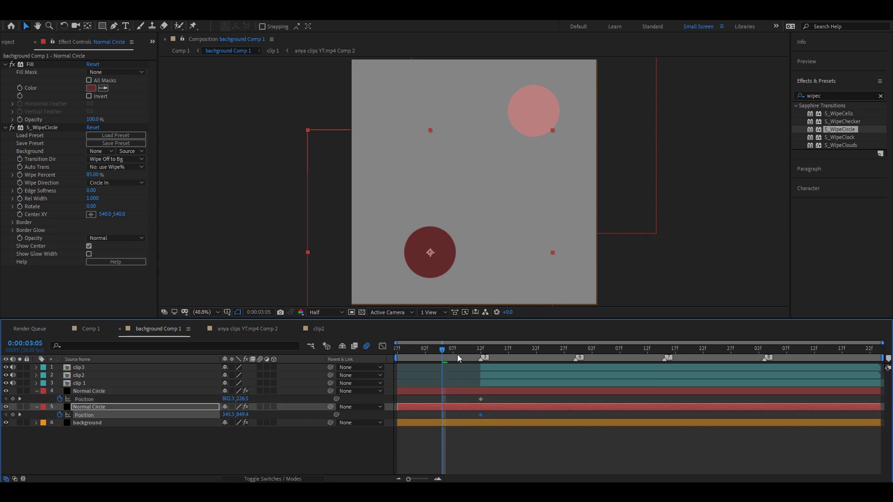
- Shift the circles' Position keyframes in time to the layer start
left_click_drag(441, 350, 398, 352)
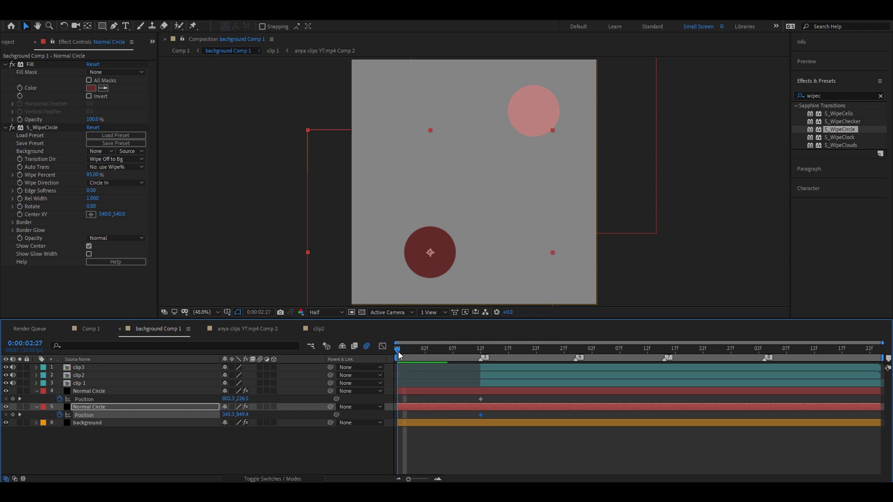
left_click(263, 400)
left_click_drag(434, 269, 431, 273)
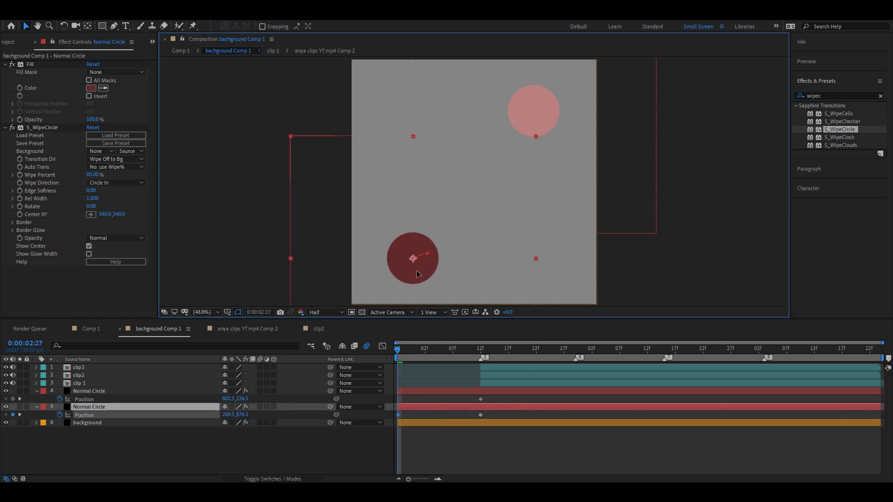
mouse_move(493, 369)
left_mouse_down()
mouse_move(474, 418)
mouse_move(395, 406)
left_mouse_up()
left_click_drag(398, 349, 474, 361)
left_click(487, 429)
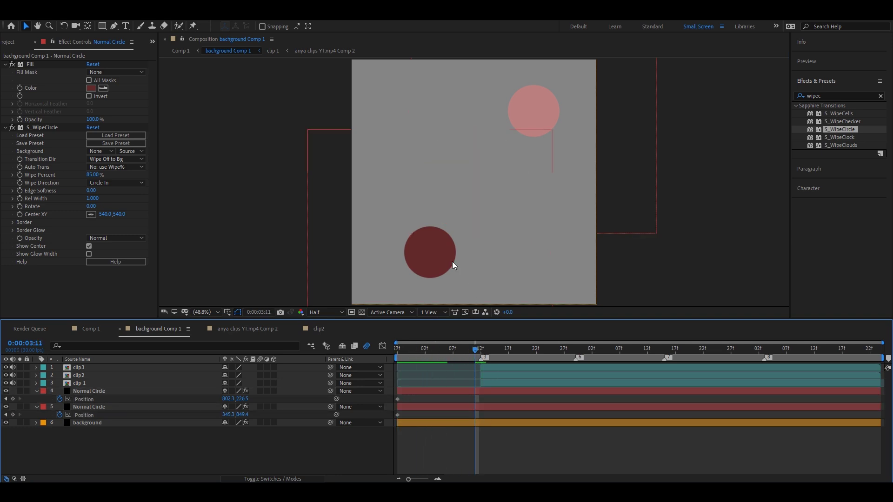
left_click_drag(441, 264, 459, 239)
key("ctrl+z")
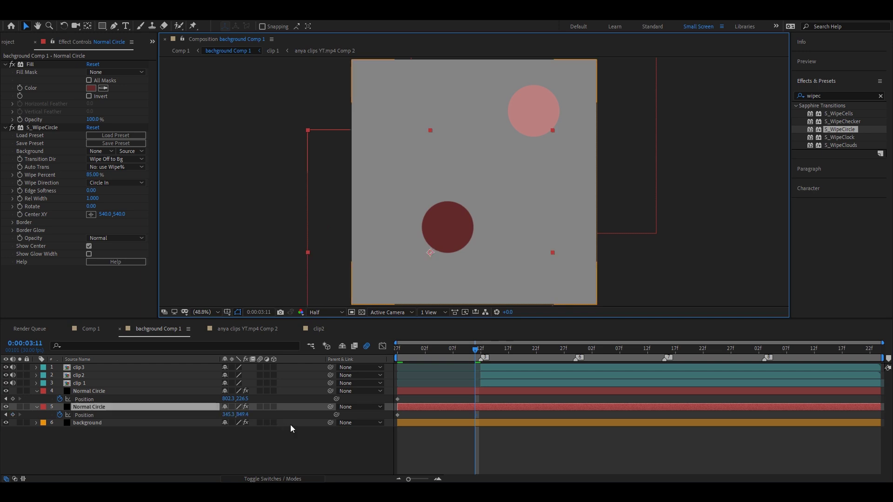
- Reset both circles' Position to centre 540,540 as keyframes at 0:00:03:11
right_click(173, 417)
left_click(207, 366)
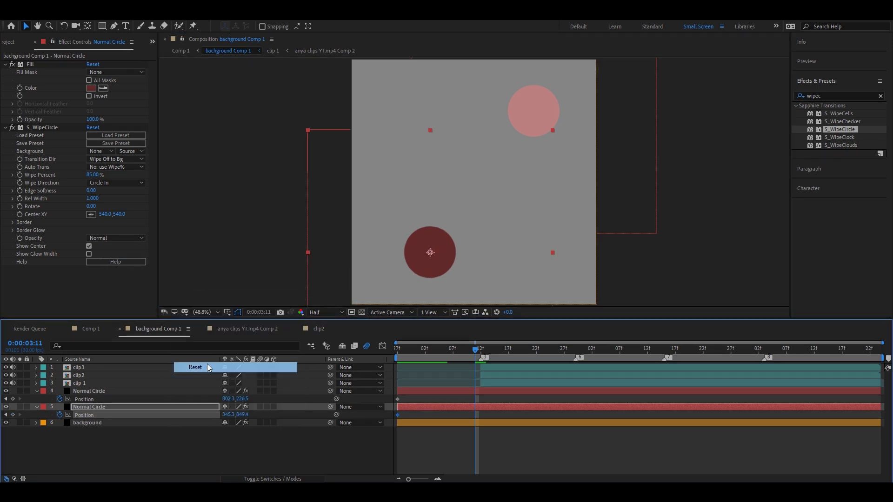
left_click(459, 392)
right_click(167, 401)
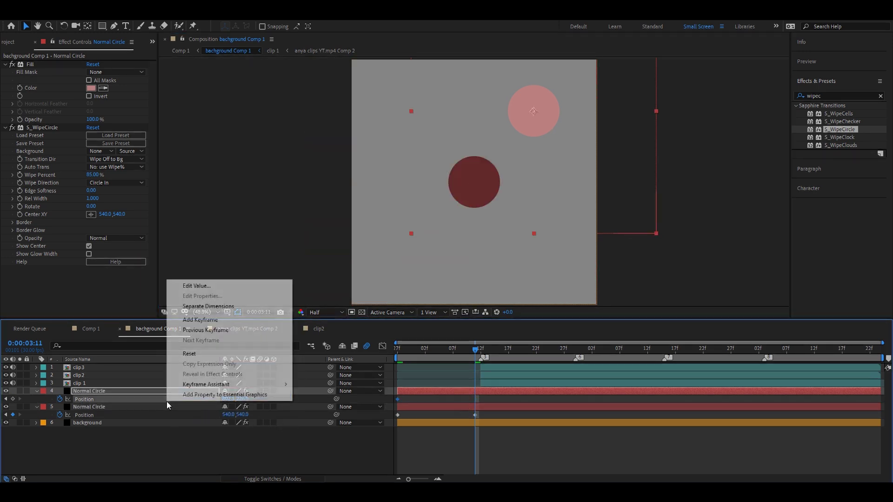
left_click(196, 352)
mouse_move(483, 400)
left_mouse_down()
mouse_move(470, 417)
mouse_move(495, 411)
left_mouse_up()
left_click(495, 396)
- Refine the start positions, dark circle further left, pink upper right, and select all Position keyframes
left_click_drag(475, 349, 378, 356)
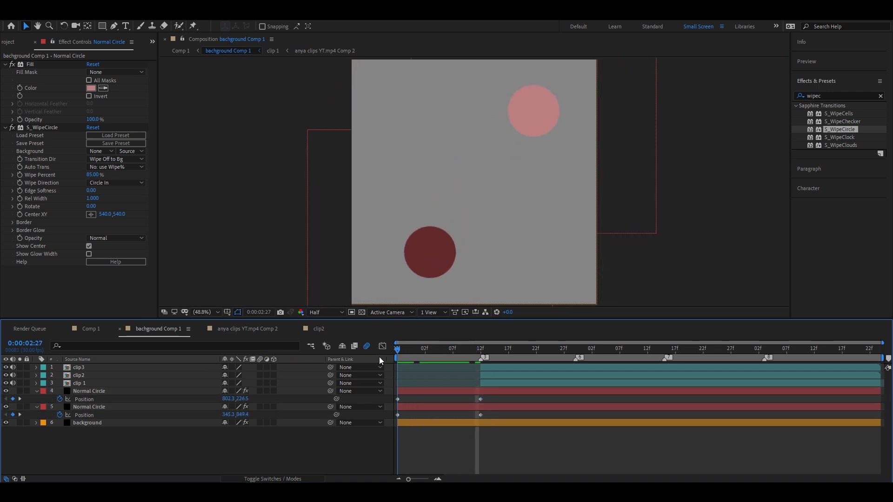
left_click_drag(430, 273, 410, 273)
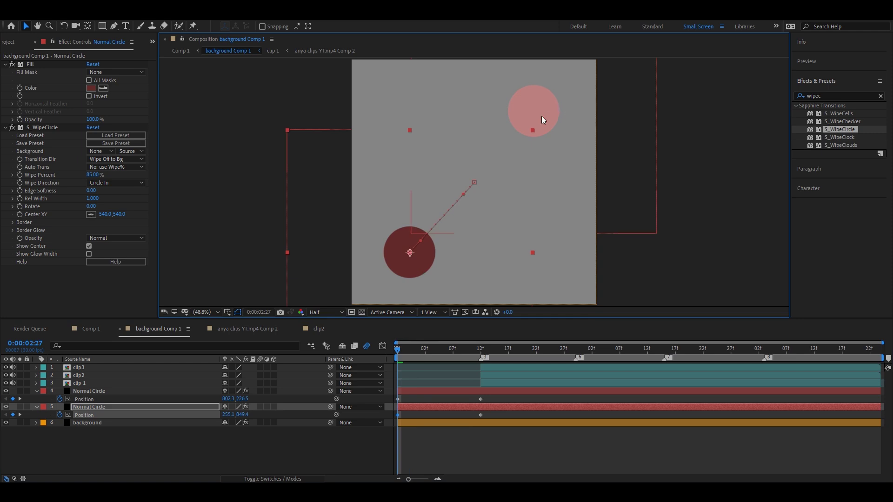
left_click_drag(541, 116, 553, 112)
left_click_drag(404, 353, 403, 361)
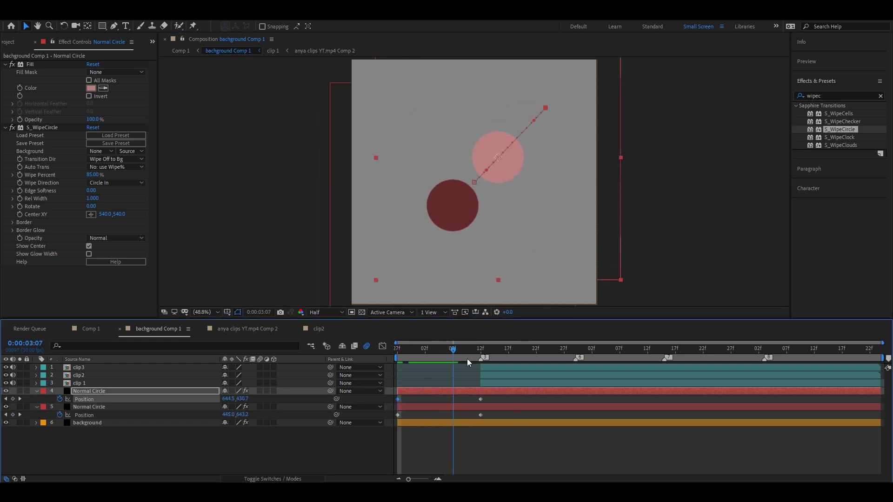
left_click_drag(496, 396, 393, 420)
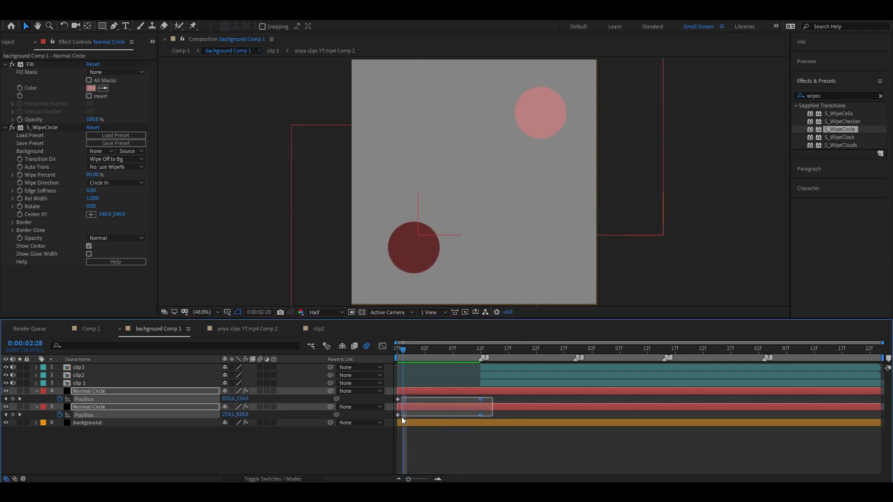
- Easy-ease the Position keyframes so the motion starts slowly and accelerates in the speed graph
key("F9")
left_click(382, 346)
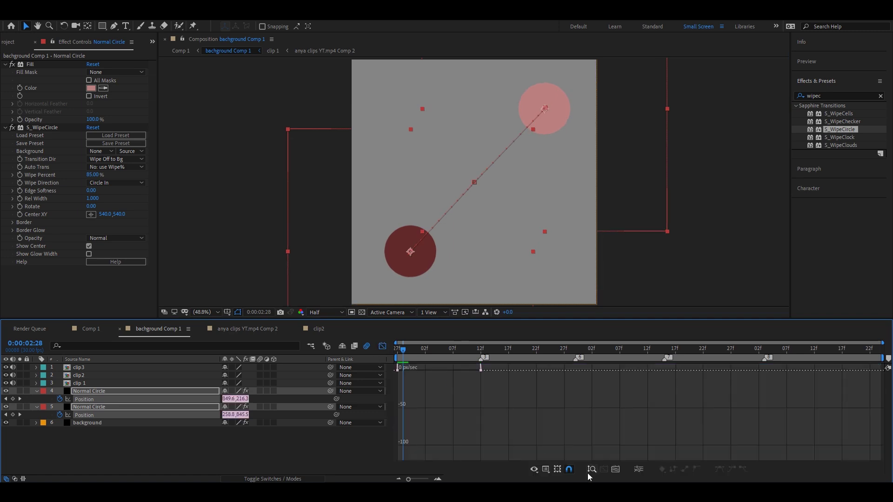
left_click(615, 469)
left_click(746, 454)
left_click_drag(746, 453, 614, 446)
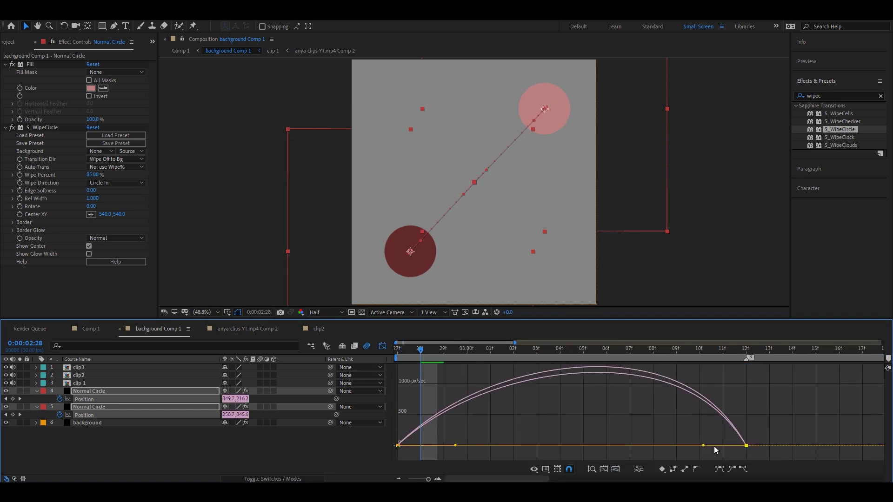
left_click_drag(416, 411, 571, 446)
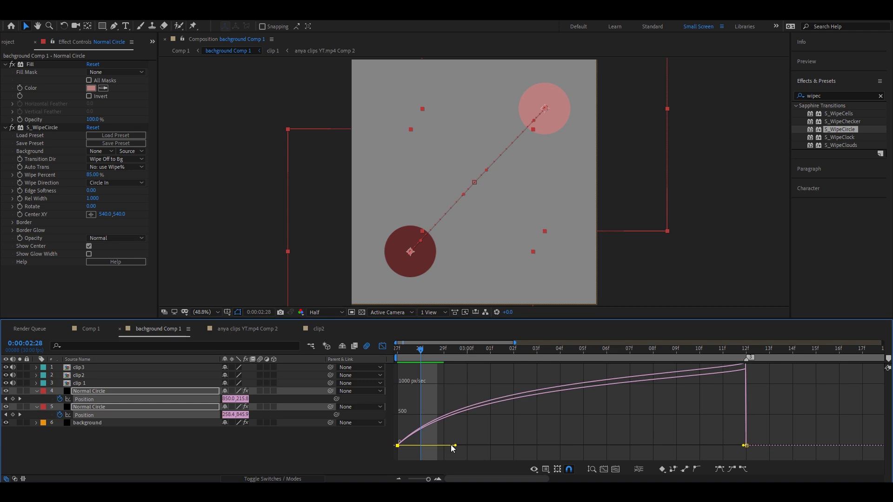
left_click(594, 453)
- Check each circle's speed curve, then return to the layer bars and preview around three seconds
left_click(194, 415)
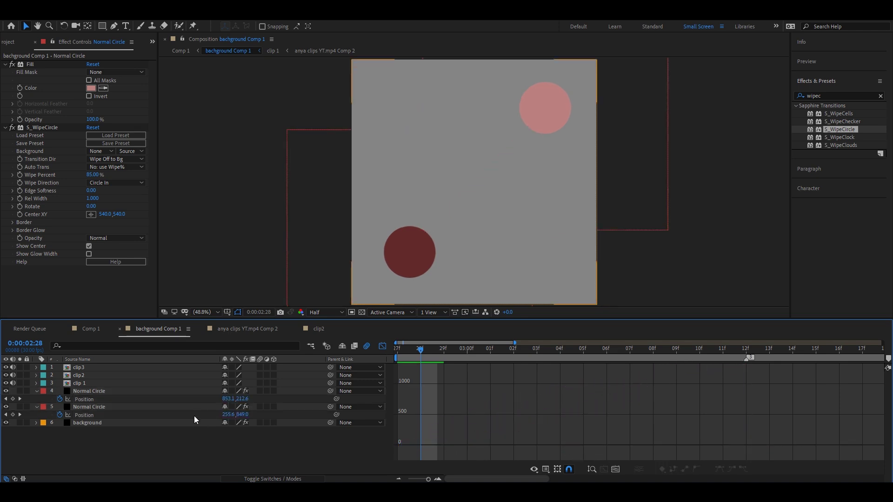
left_click(193, 407)
left_click(190, 399)
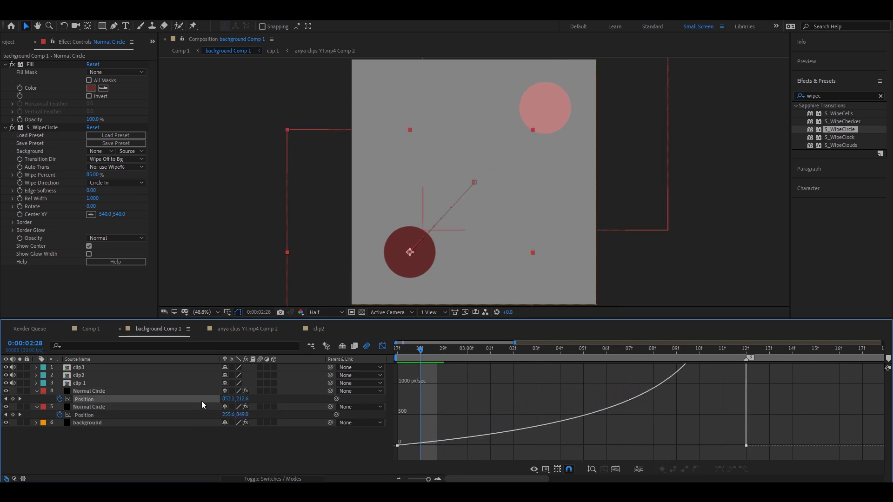
left_click(385, 347)
left_click(463, 446)
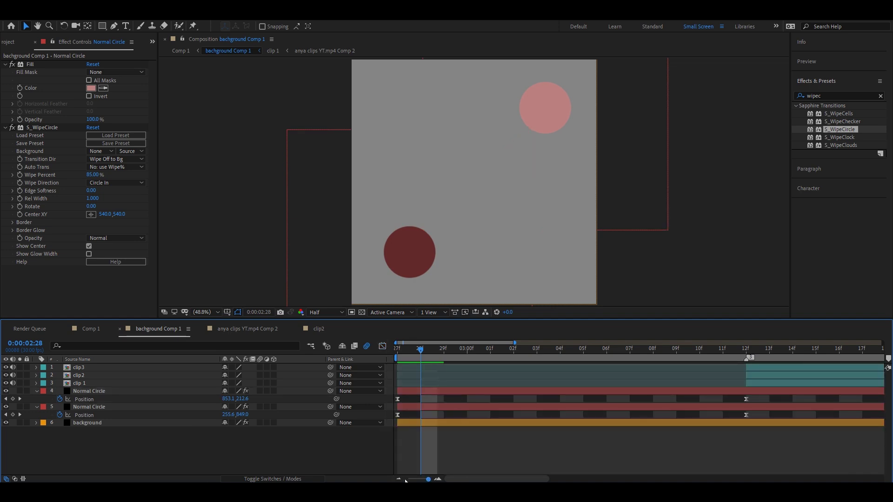
key("minus")
key("minus")
left_click_drag(404, 356, 482, 362)
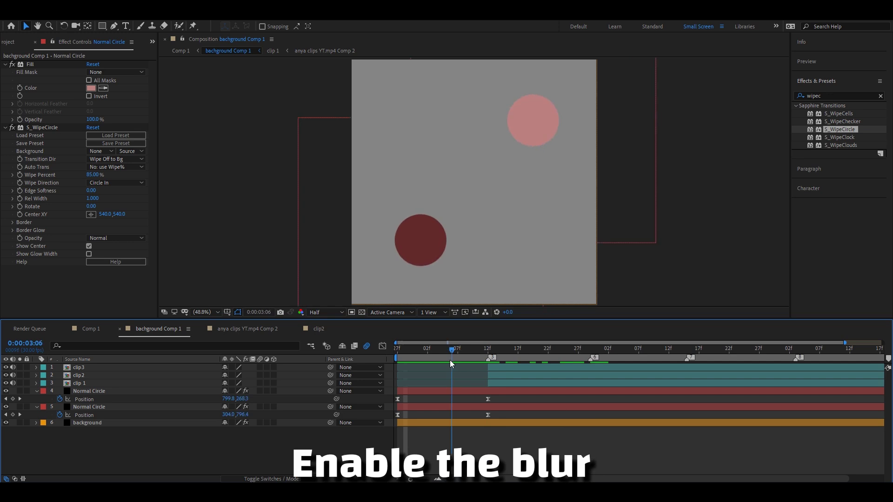
left_click_drag(481, 362, 434, 362)
- Enable Motion Blur on both Normal Circle layers and preview the blurred motion
left_click(417, 408)
left_click(417, 391, "shift")
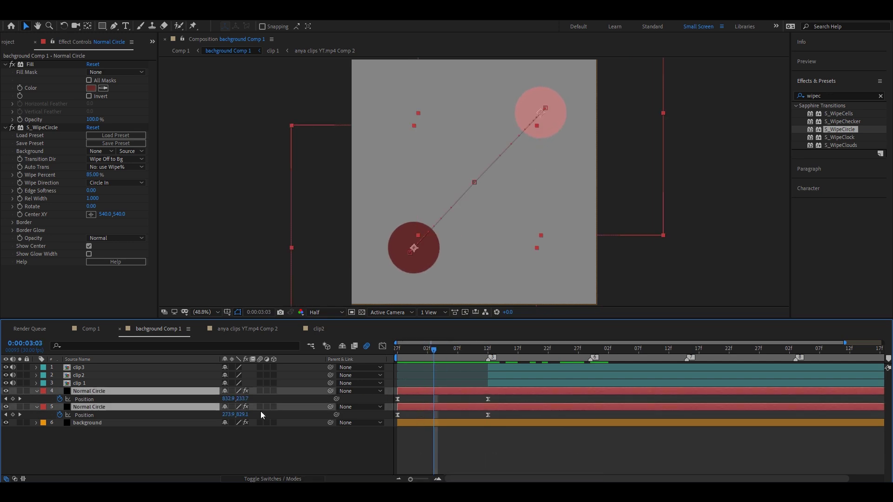
left_click(261, 390)
left_click(301, 454)
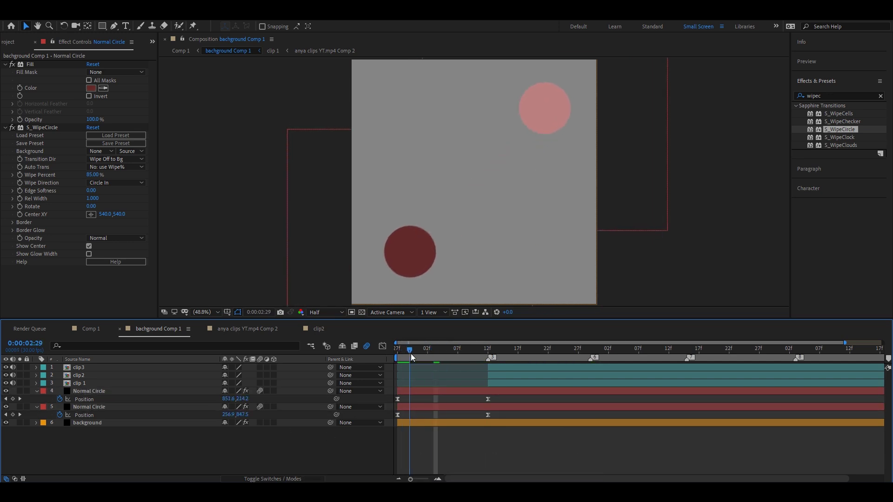
left_click(492, 356)
left_click_drag(494, 357, 489, 359)
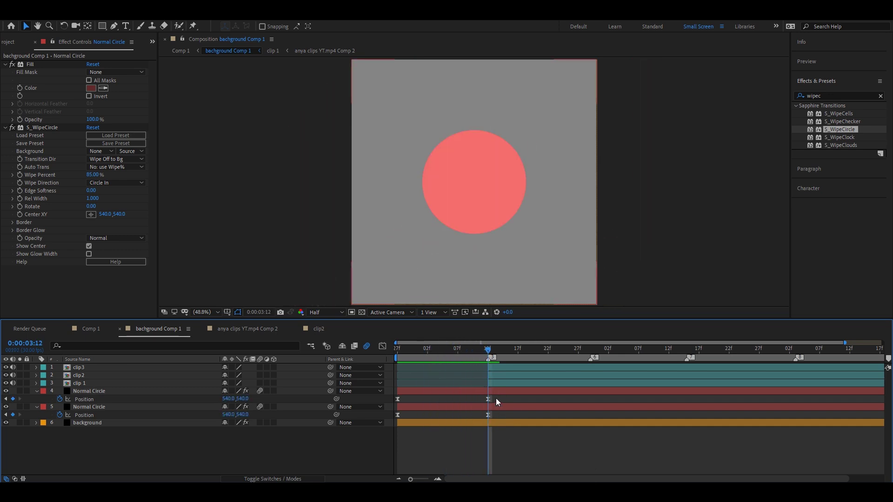
left_click(493, 382)
left_click(497, 375, "shift")
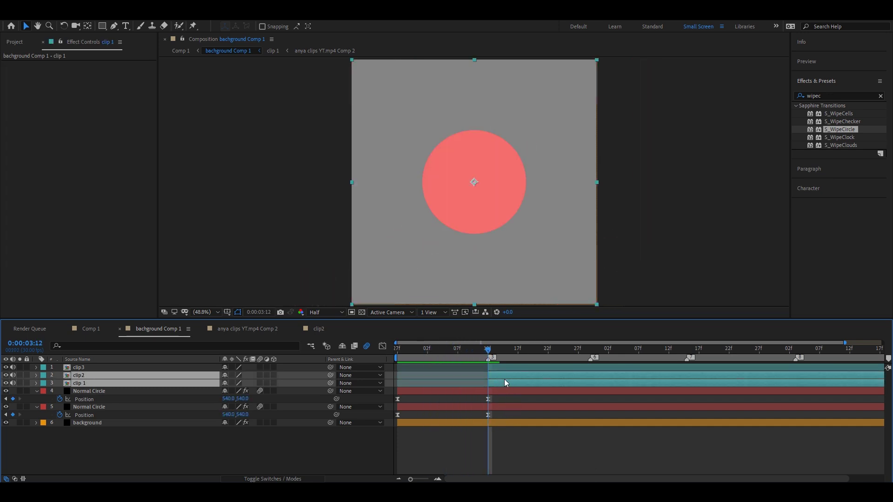
- Add Position keyframes (540,540) to clip3, clip2 and clip 1 at 0:00:03:12
left_click(499, 367, "shift")
key("p")
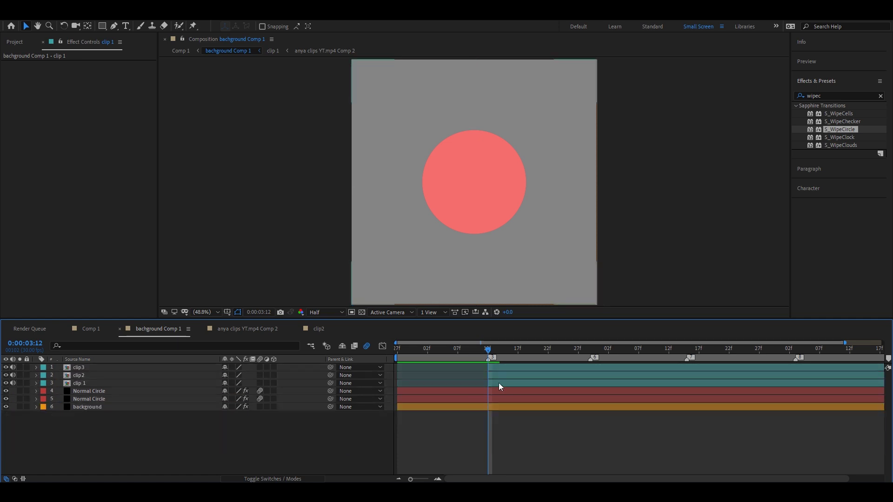
left_click(499, 383)
left_click(498, 375, "shift")
left_click(497, 369, "shift")
key("p")
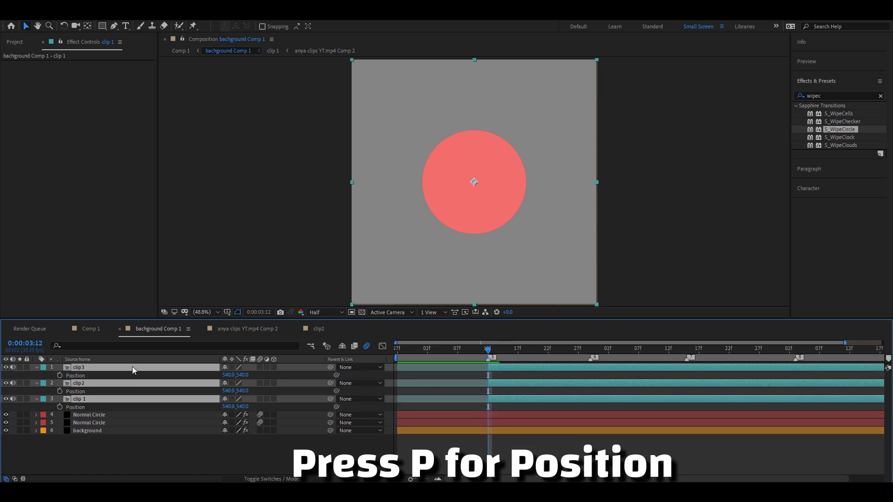
left_click(59, 375)
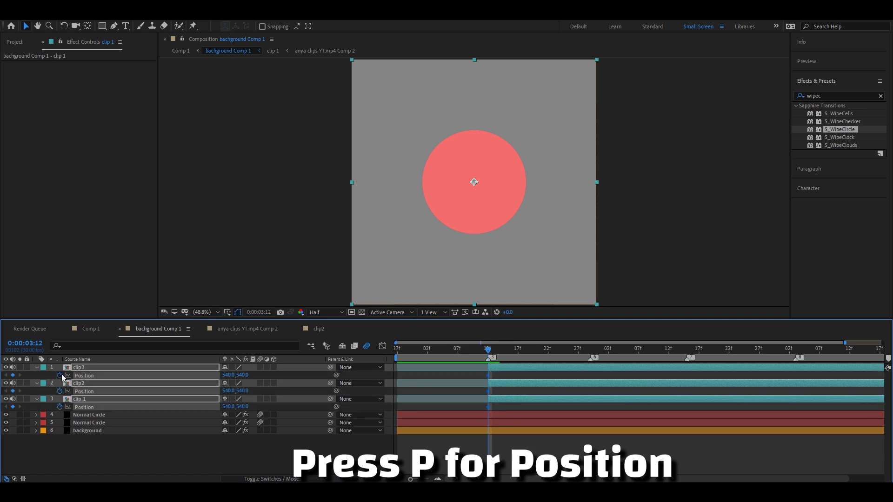
- Add Scale keyframes at 100% to clip3, clip2 and clip 1
left_click(501, 367)
left_click(500, 382, "shift")
left_click(500, 398, "shift")
key("shift+s")
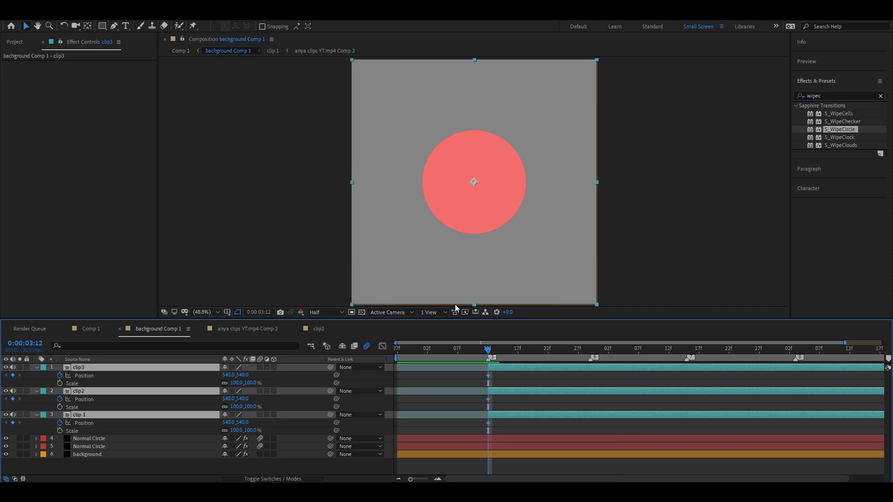
left_click(475, 380)
left_click(59, 383)
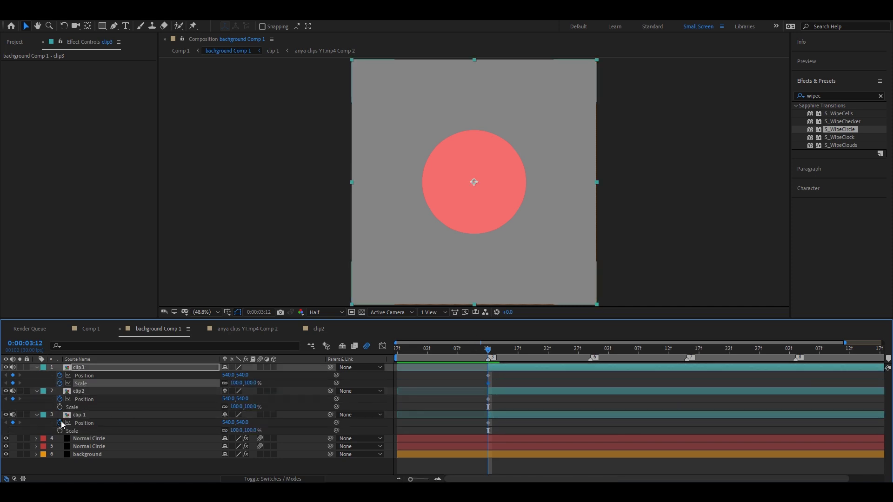
left_click(59, 407)
left_click(60, 430)
left_click(446, 407)
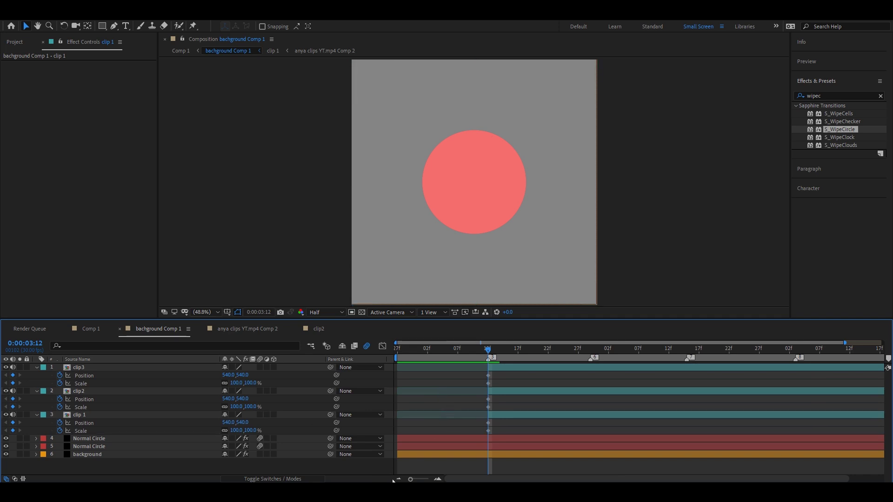
left_click(399, 479)
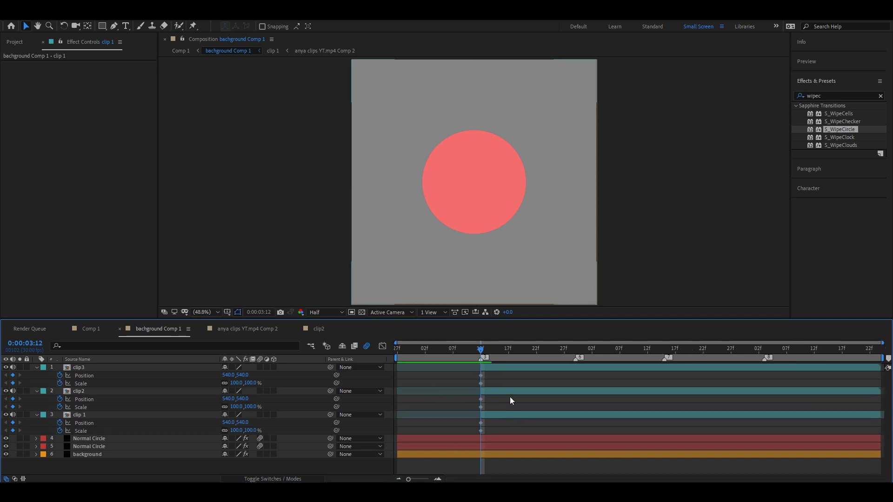
- Set clip3, clip2 and clip 1 Scale to 0% at 0:00:03:12
left_click_drag(493, 348, 623, 372)
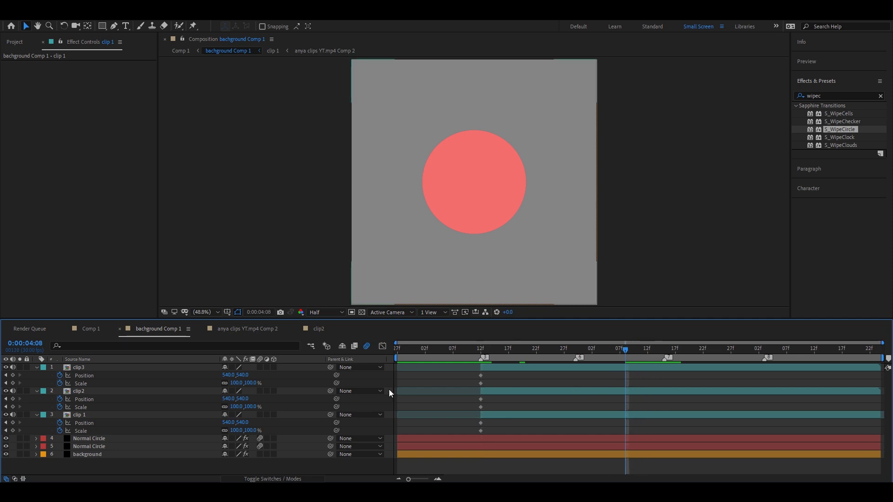
left_click(482, 350)
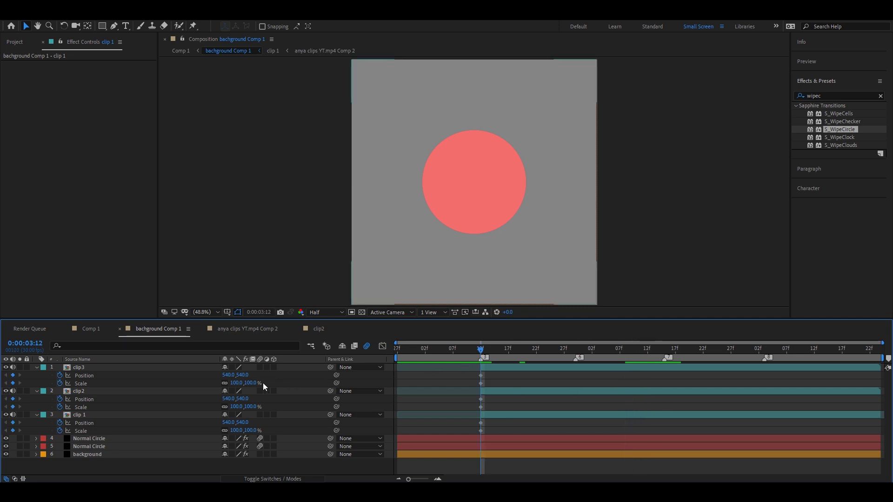
left_click_drag(237, 383, 250, 383)
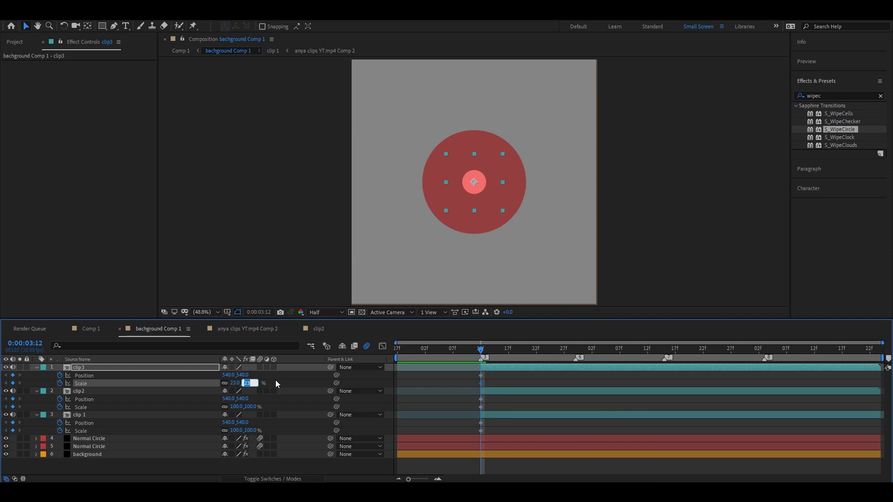
type("0")
left_click(240, 407)
type("0")
left_click(241, 430)
type("0")
key("Return")
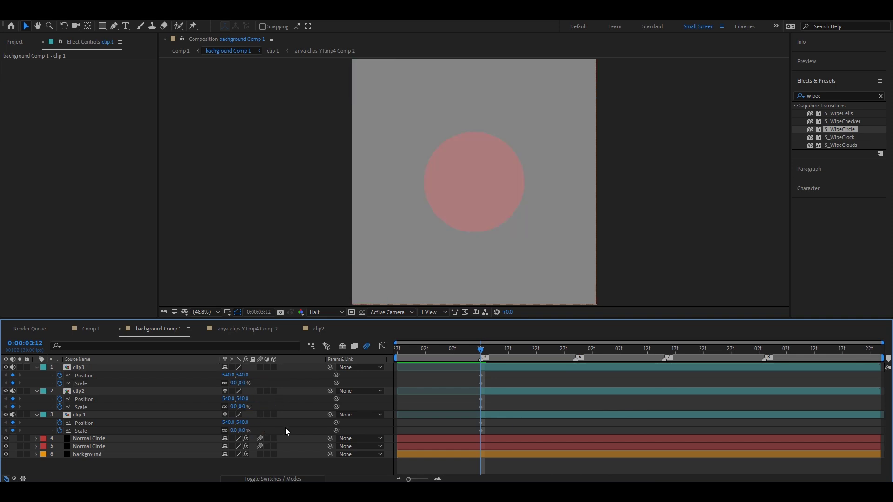
- At 0:00:04:01, reset each clip's Scale back to 100%
left_click_drag(496, 352, 587, 356)
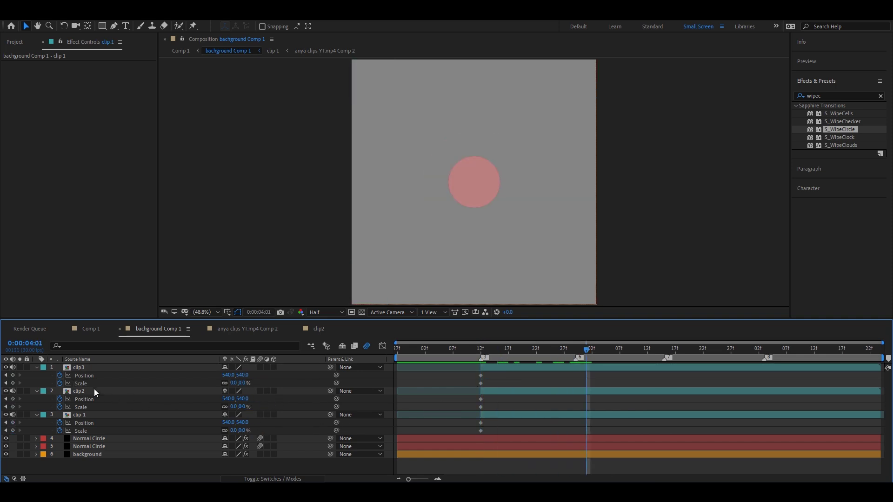
right_click(149, 384)
left_click(175, 339)
right_click(159, 406)
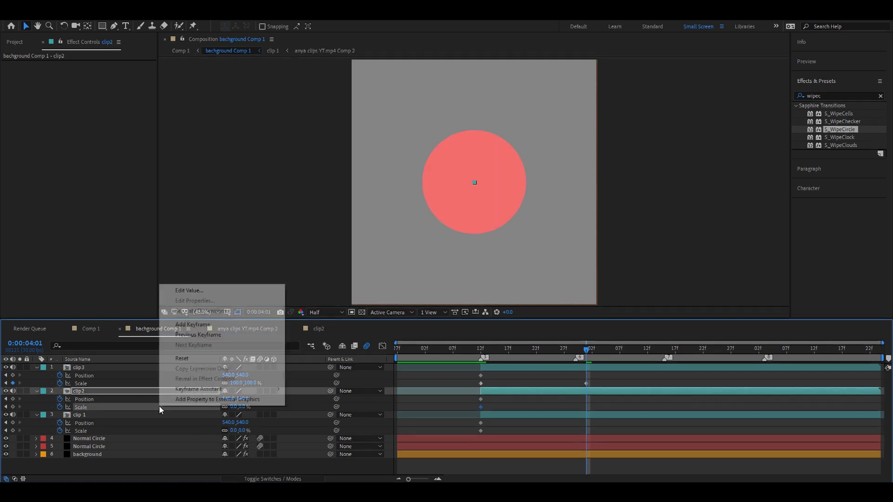
left_click(190, 358)
right_click(196, 431)
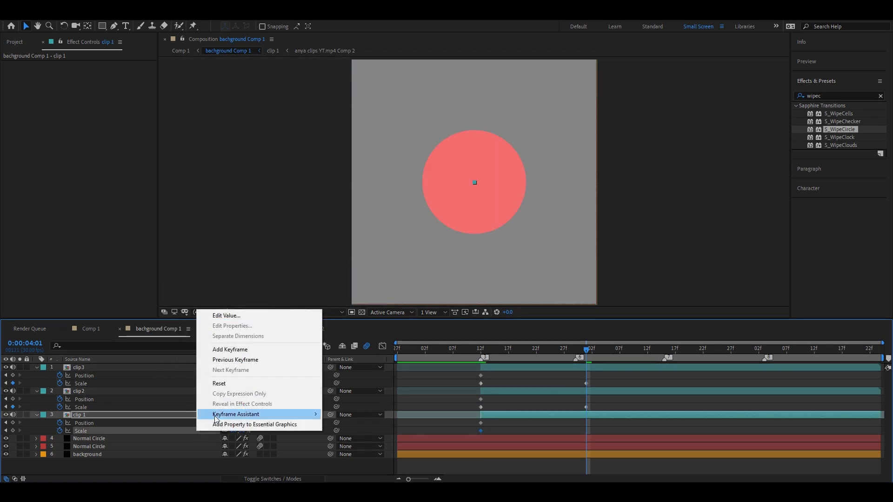
left_click(219, 383)
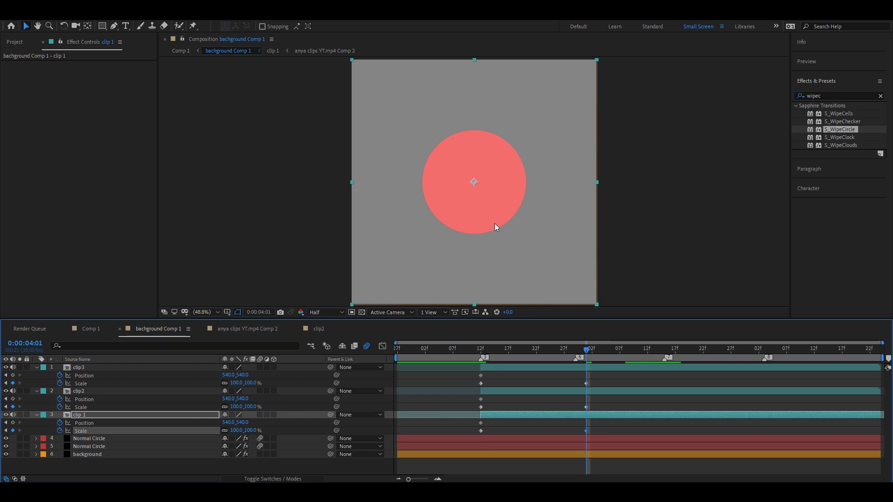
- Undo clip 1's scale change, then move clip 1 toward lower left and clip2 toward upper left
left_click_drag(237, 430, 231, 430)
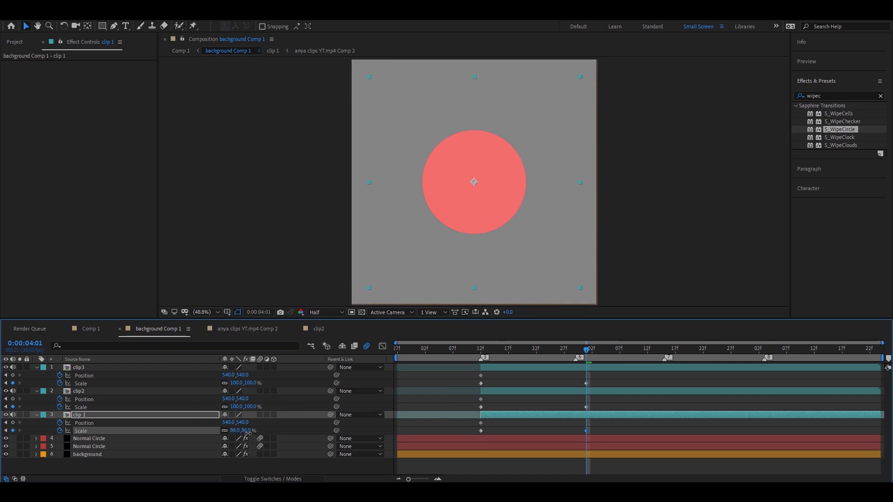
key("ctrl+z")
mouse_move(492, 225)
left_mouse_down()
mouse_move(435, 283)
mouse_move(424, 282)
left_mouse_up()
left_click(523, 389)
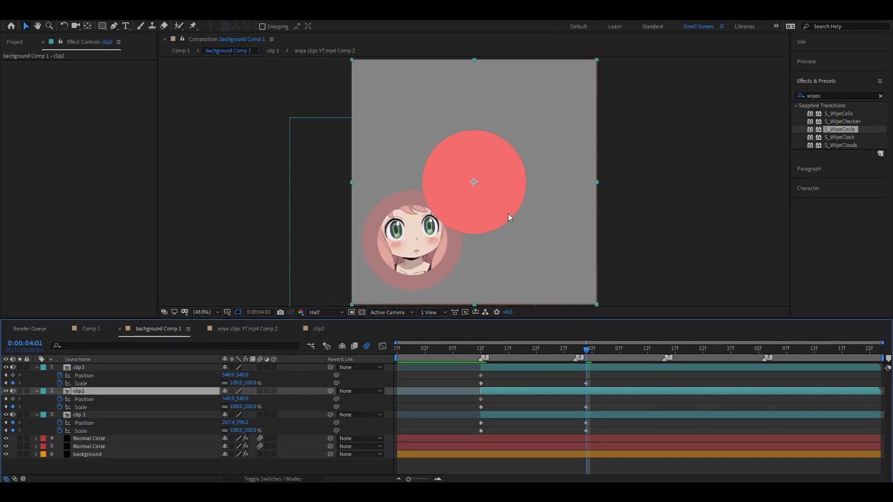
left_click_drag(508, 213, 462, 142)
- Shift clip3 to the lower right and set its scale to 67%
left_click(539, 380)
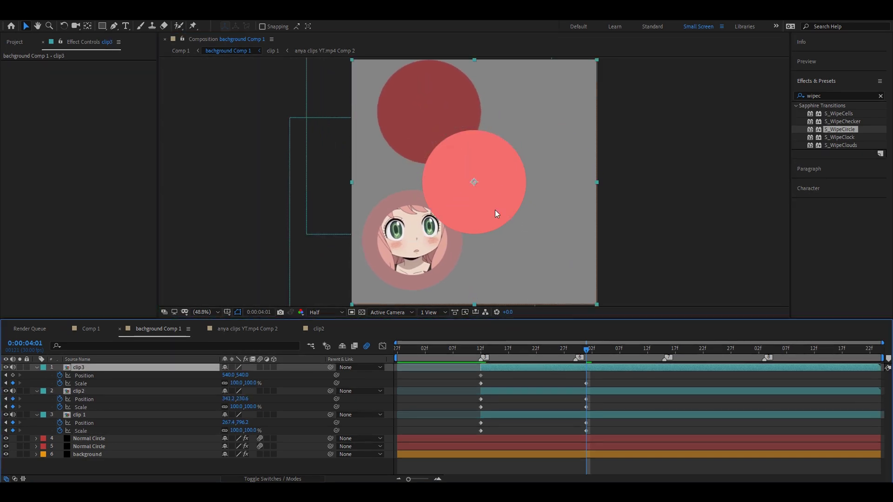
left_click_drag(504, 210, 572, 234)
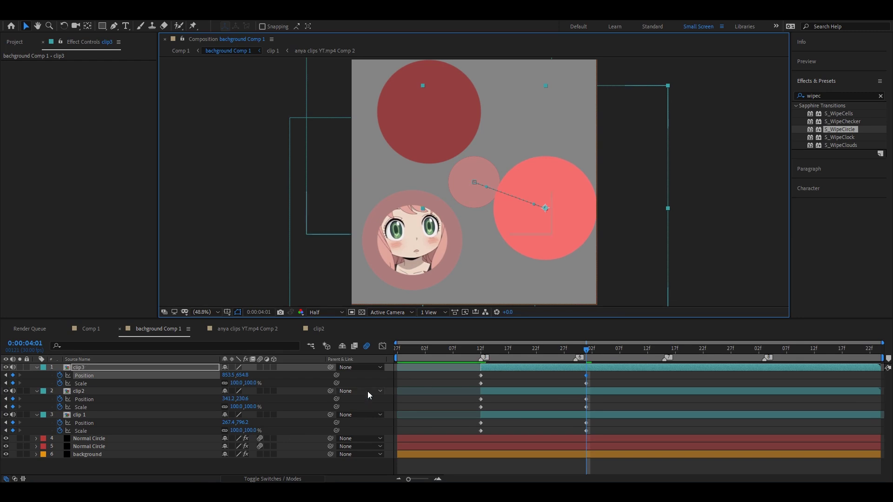
left_click_drag(258, 384, 242, 383)
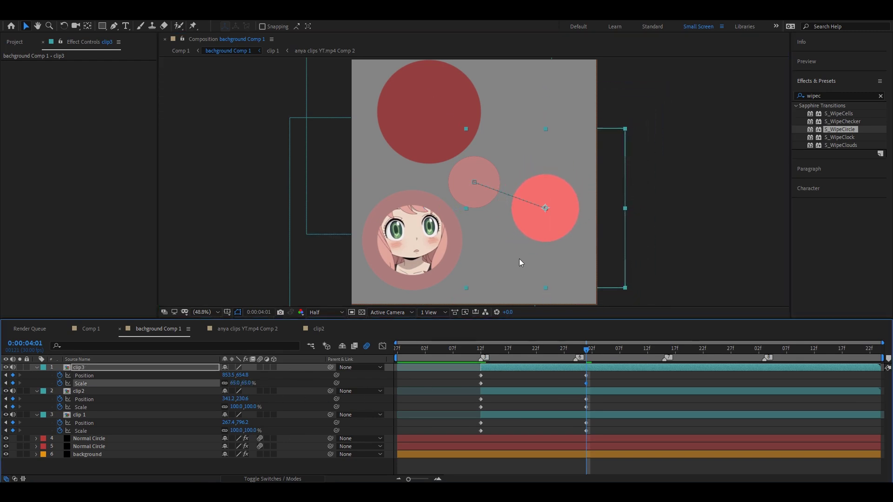
left_click_drag(535, 241, 543, 268)
left_click_drag(251, 383, 244, 384)
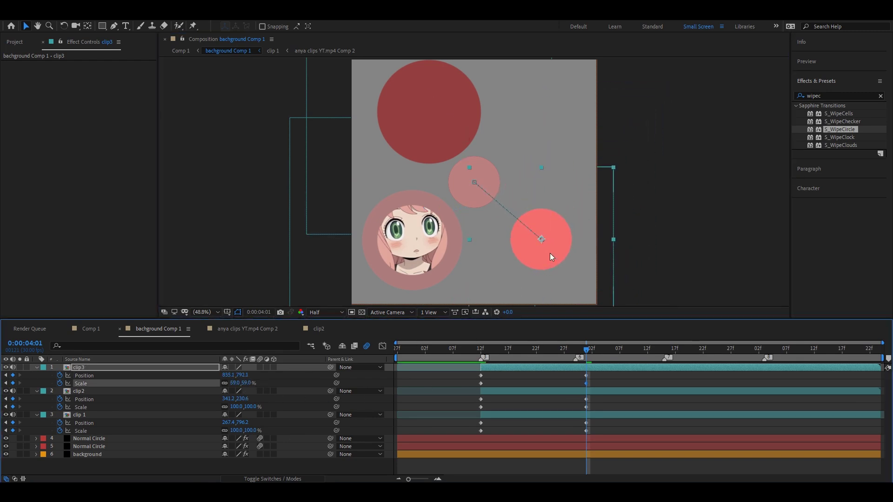
left_click_drag(550, 253, 554, 260)
left_click_drag(247, 383, 255, 384)
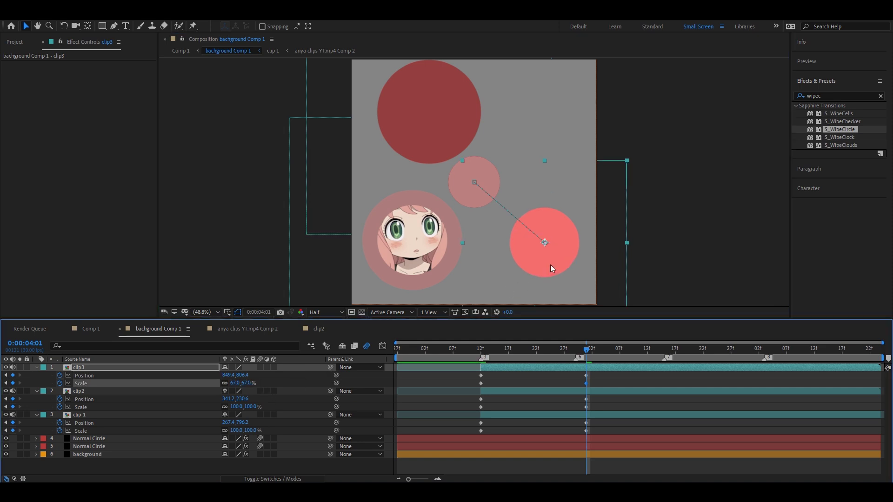
left_click_drag(550, 264, 546, 260)
- Move the clip2 circle toward the upper right and set its scale to 82%
left_click(465, 137)
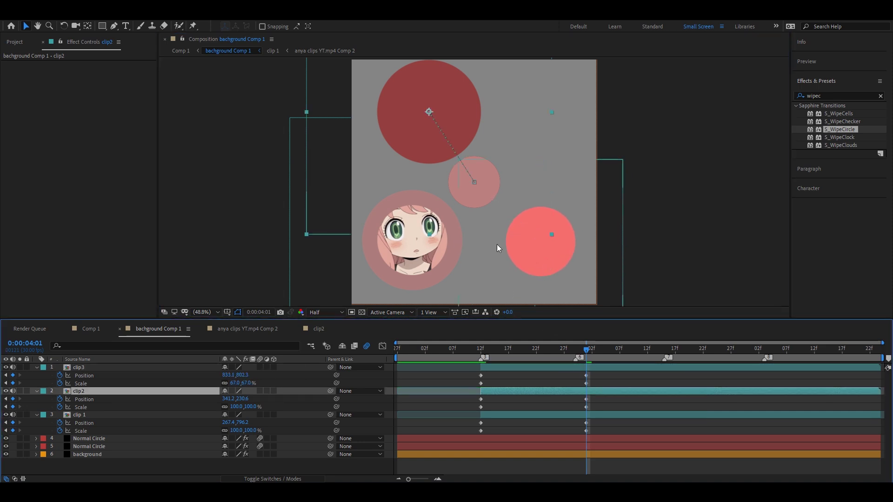
left_click_drag(466, 136, 546, 166)
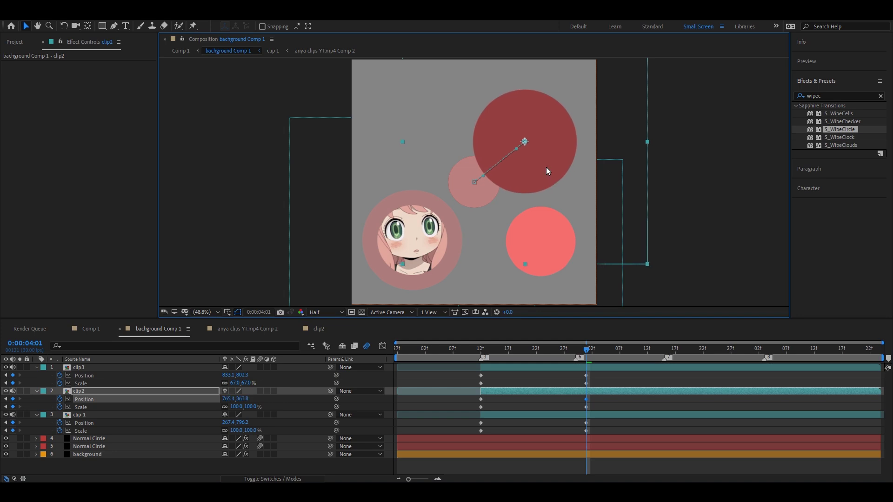
left_click_drag(244, 407, 230, 407)
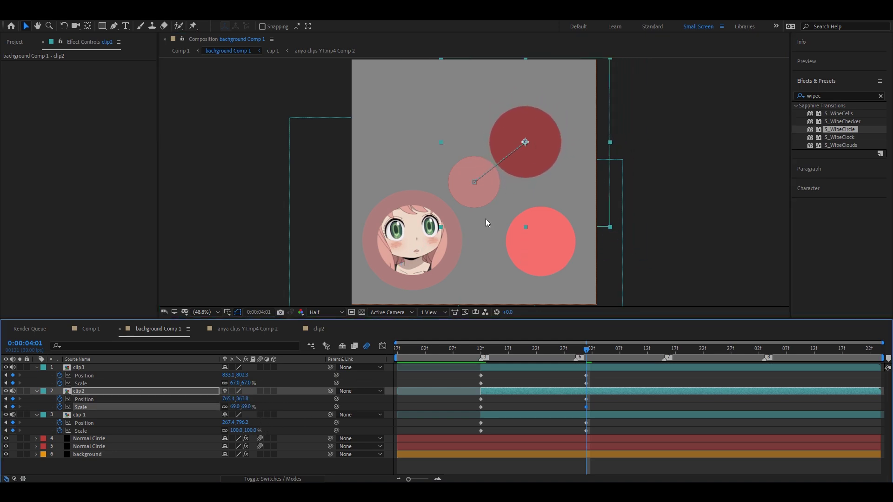
left_click_drag(542, 164, 539, 155)
left_click_drag(242, 407, 253, 407)
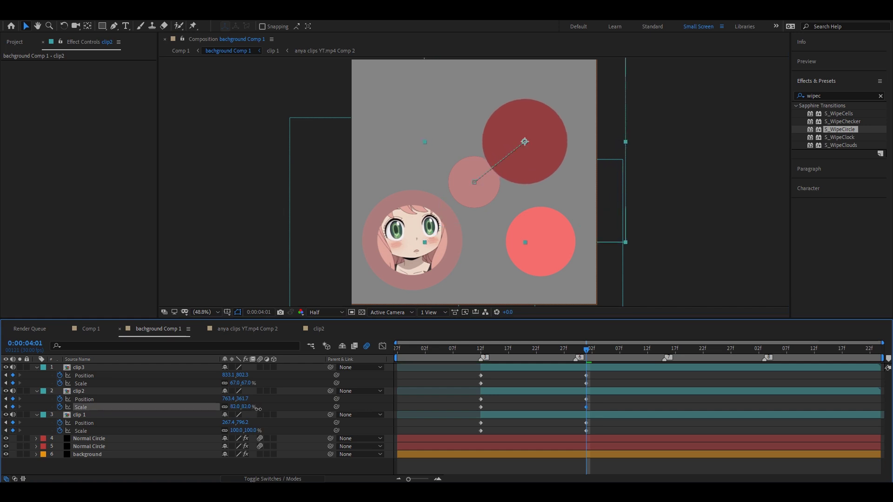
- Move the Anya clip (clip 1) to the upper left at 74% scale, then deselect it
left_click(599, 414)
mouse_move(460, 300)
left_mouse_down()
mouse_move(417, 160)
mouse_move(428, 159)
left_mouse_up()
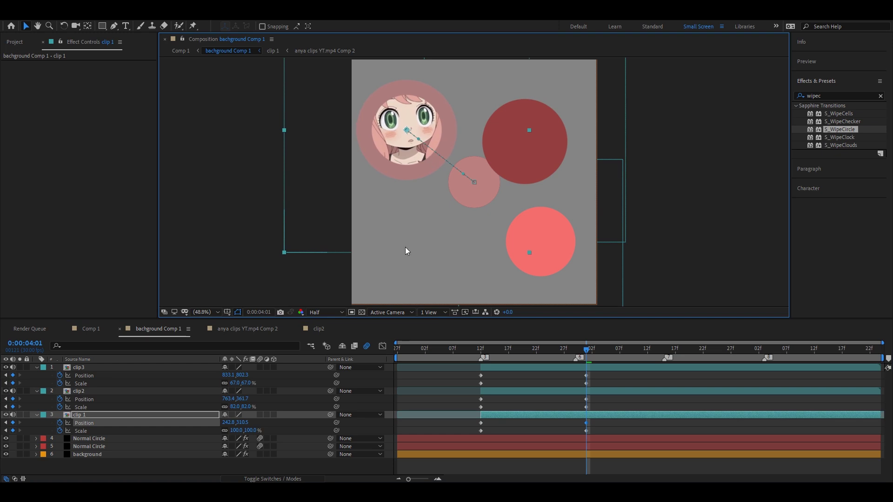
left_click_drag(254, 434, 241, 433)
left_click_drag(406, 156, 417, 179)
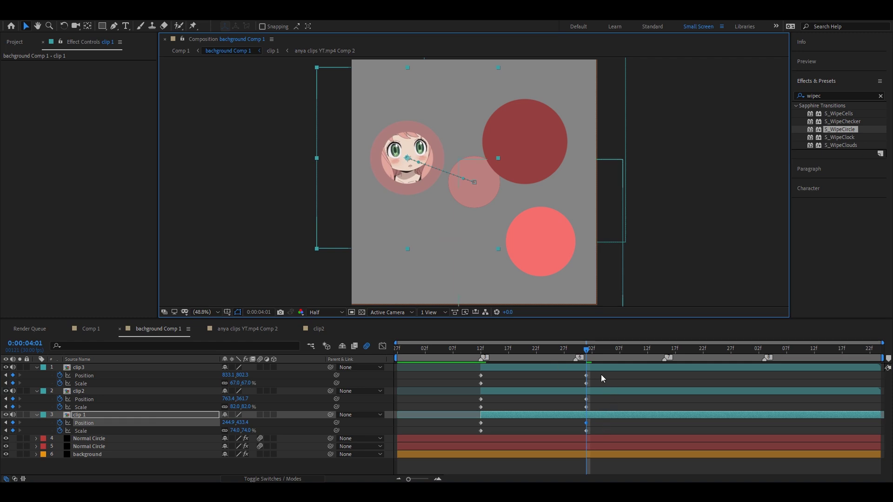
left_click(619, 379)
left_click_drag(656, 371, 460, 384)
left_click(620, 375)
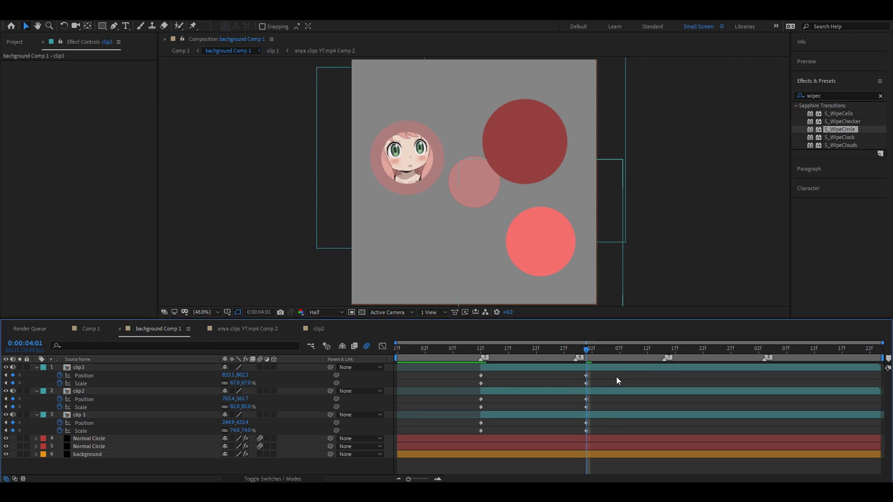
- Enable motion blur on clip3, clip2 and clip 1, and Easy Ease their Position and Scale keyframes
left_click(603, 368)
left_click(601, 392, "shift")
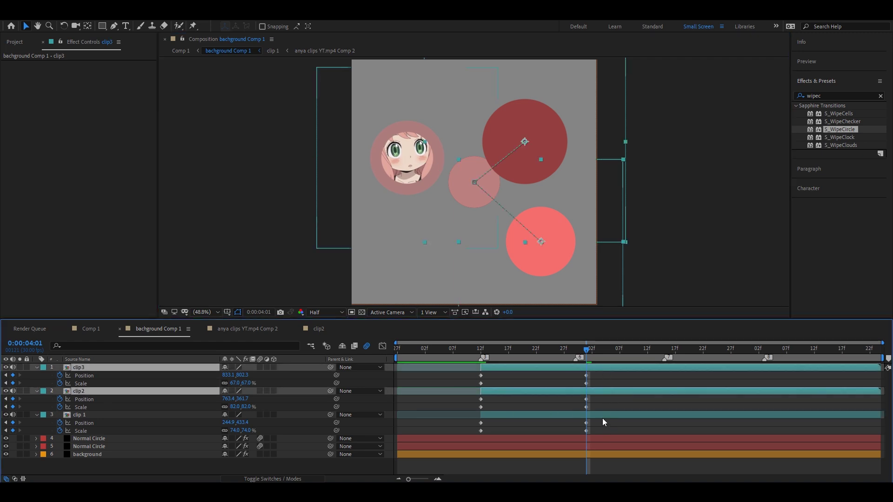
left_click(601, 414, "shift")
left_click(259, 367)
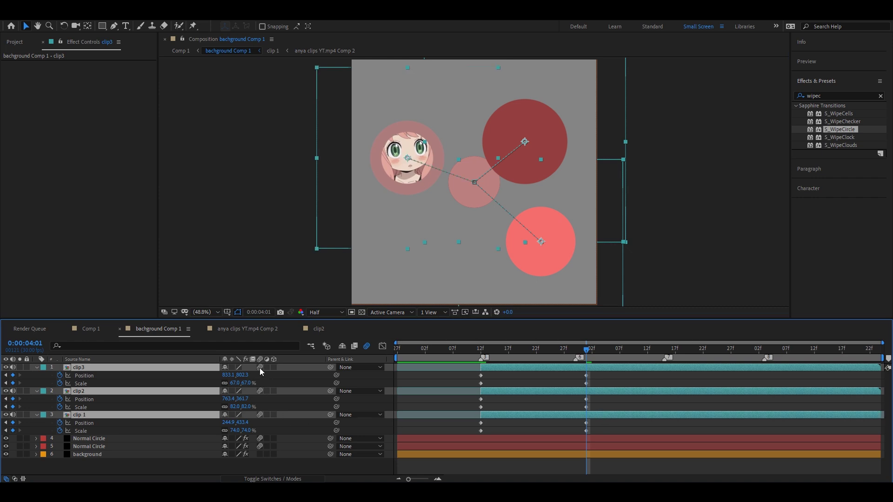
left_click_drag(604, 375, 450, 432)
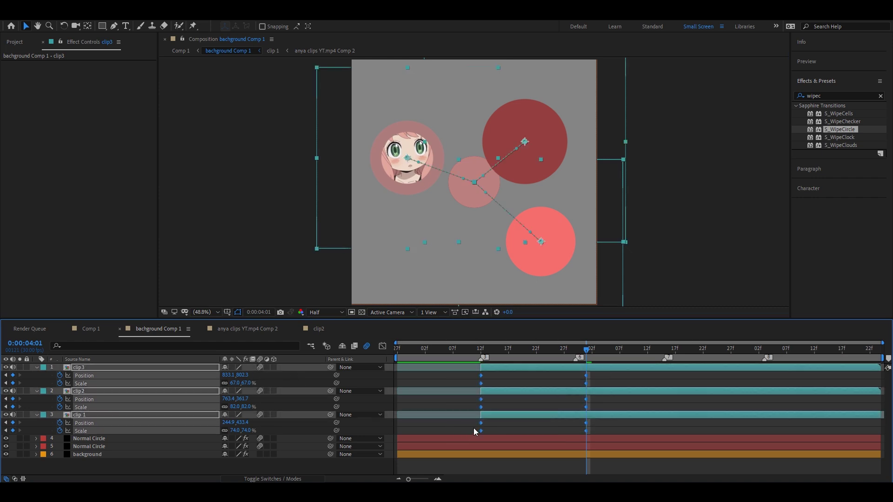
key("F9")
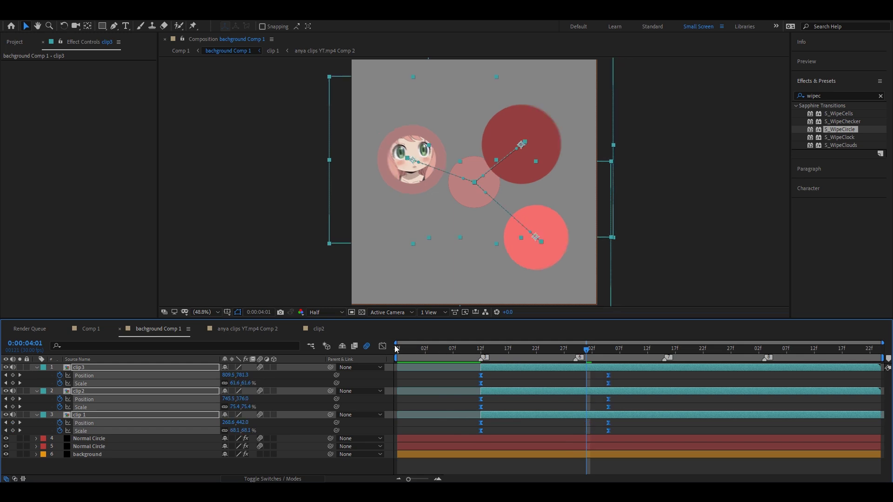
- In the speed graph, make the starting keyframe linear and lengthen the ease into the final keyframe
left_click(382, 345)
left_click_drag(458, 422, 502, 459)
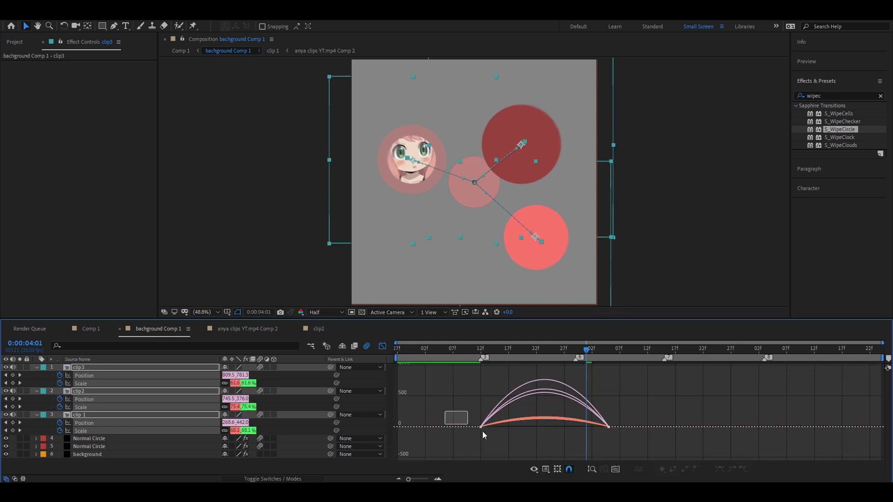
left_click(481, 427)
key("shift+F9")
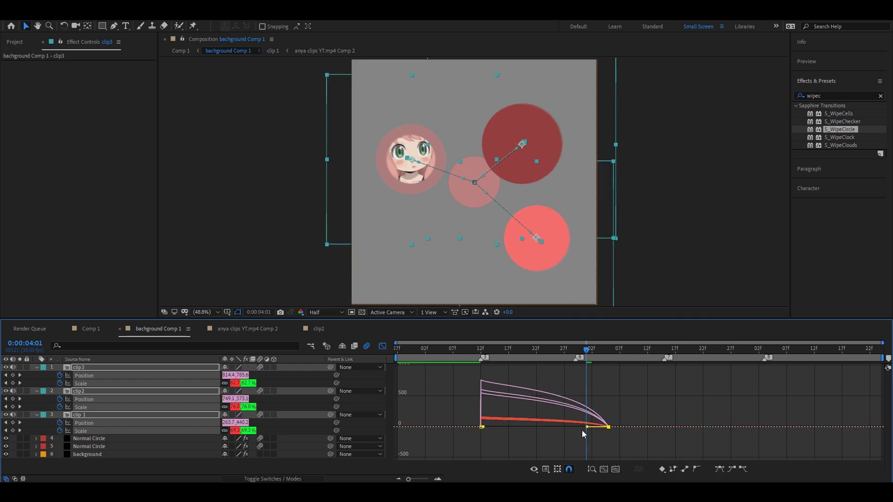
left_click_drag(587, 427, 544, 427)
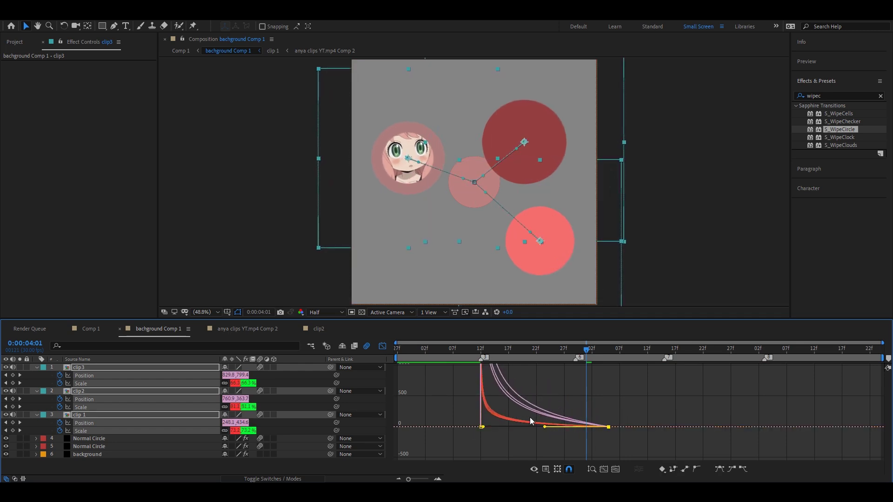
left_click(442, 350)
left_click_drag(441, 350, 485, 362)
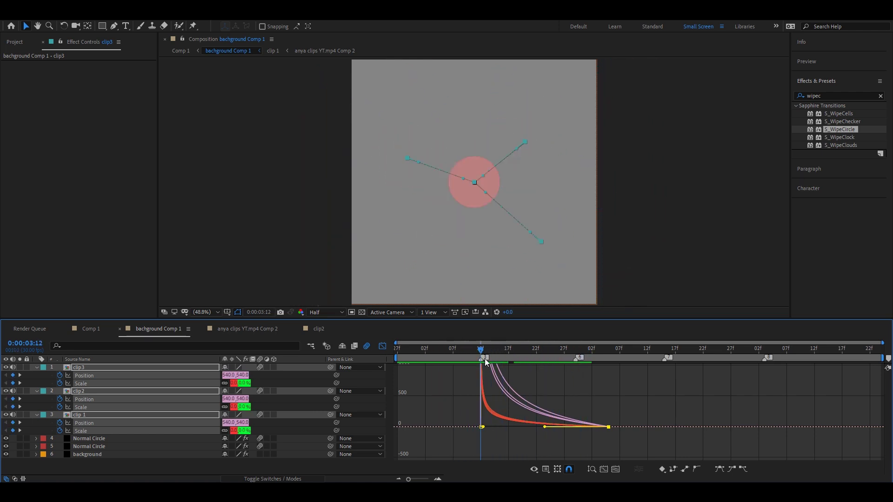
left_click_drag(485, 362, 482, 361)
- At 4:03, move the pink Normal Circle left and the dark Normal Circle down-right
left_click(382, 346)
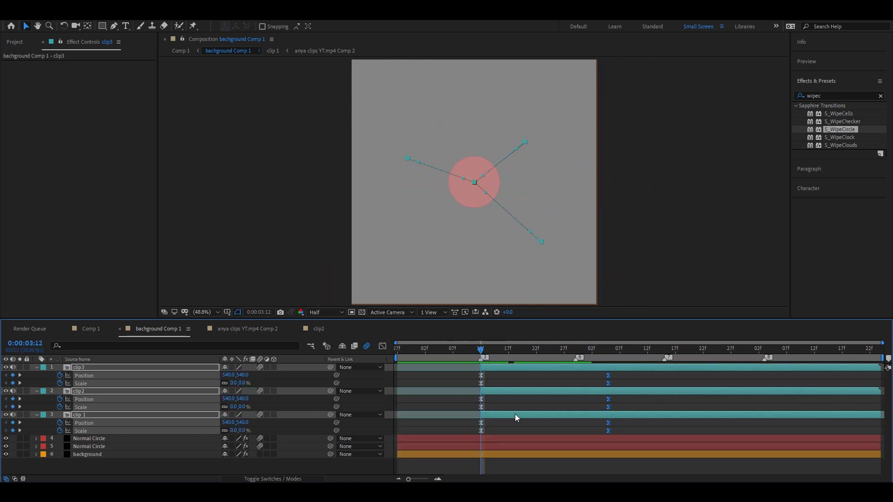
left_click_drag(507, 427, 492, 447)
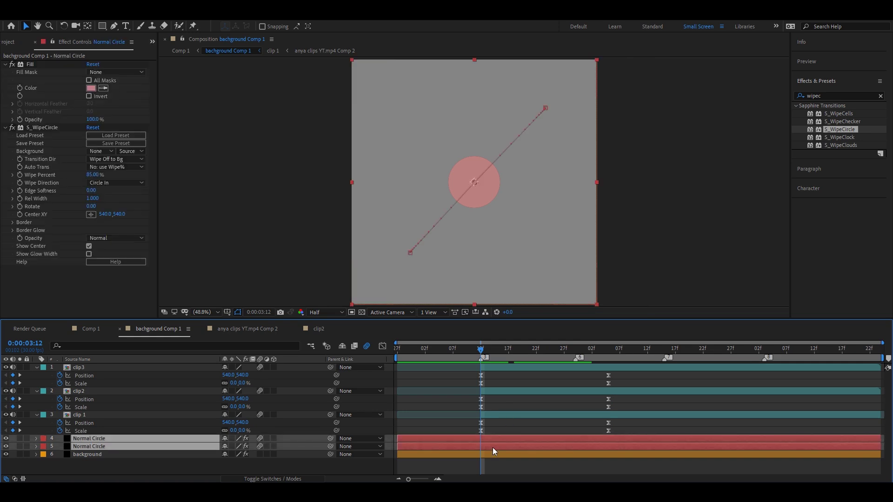
key("u")
left_click(501, 424)
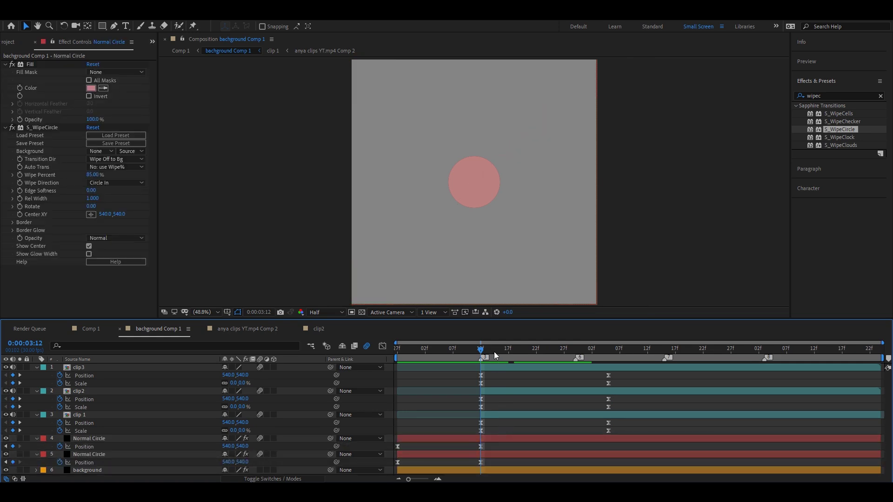
left_click_drag(495, 355, 593, 374)
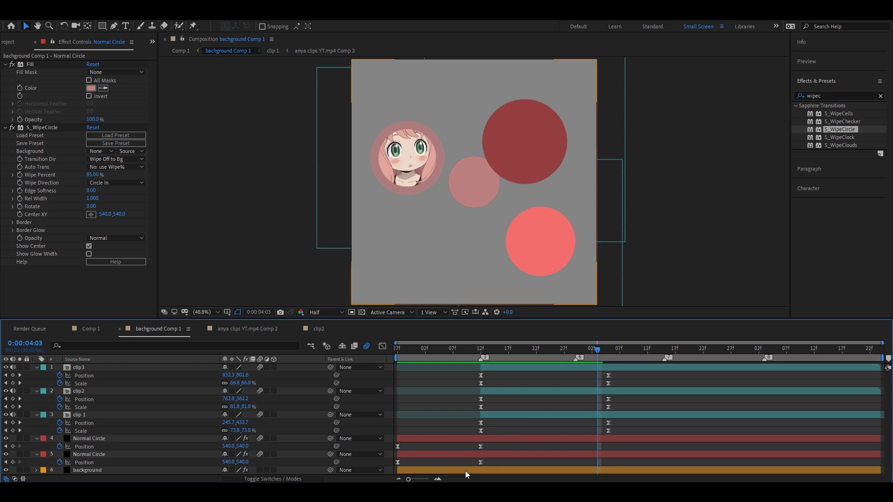
left_click(500, 439)
left_click_drag(452, 230, 398, 222)
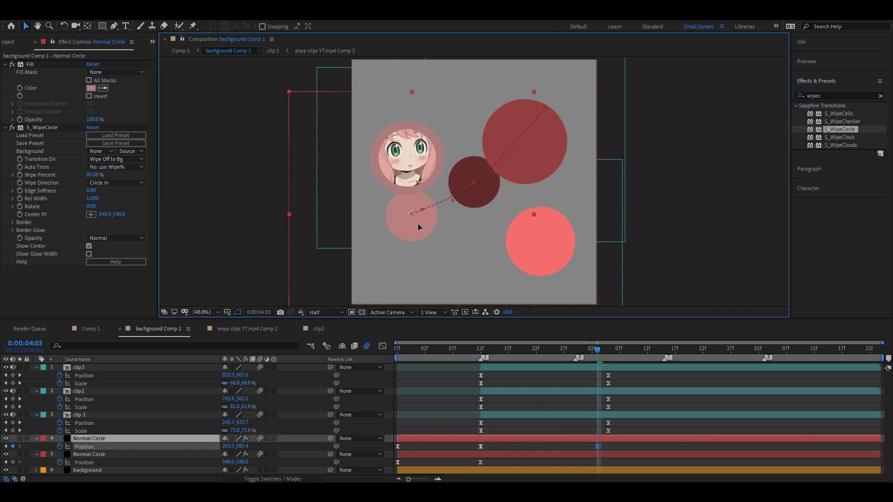
left_click(600, 454)
left_click_drag(479, 197, 563, 227)
- Make the Normal Circle Position keyframes start at full speed and ease into their final positions
key("Return")
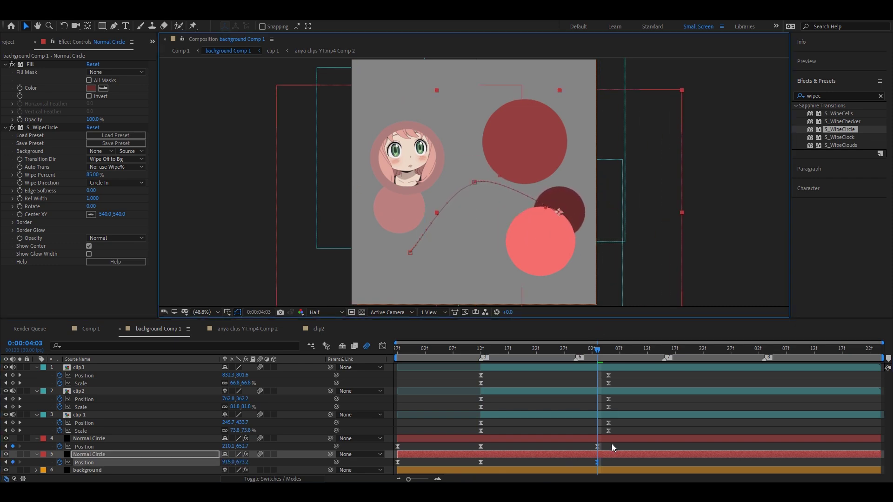
mouse_move(615, 445)
left_mouse_down()
mouse_move(592, 462)
mouse_move(588, 445)
left_mouse_up()
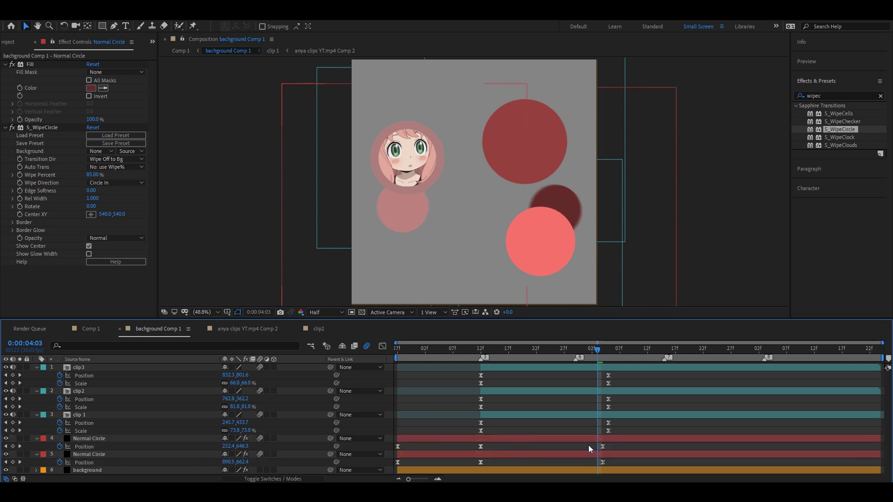
left_click(383, 347)
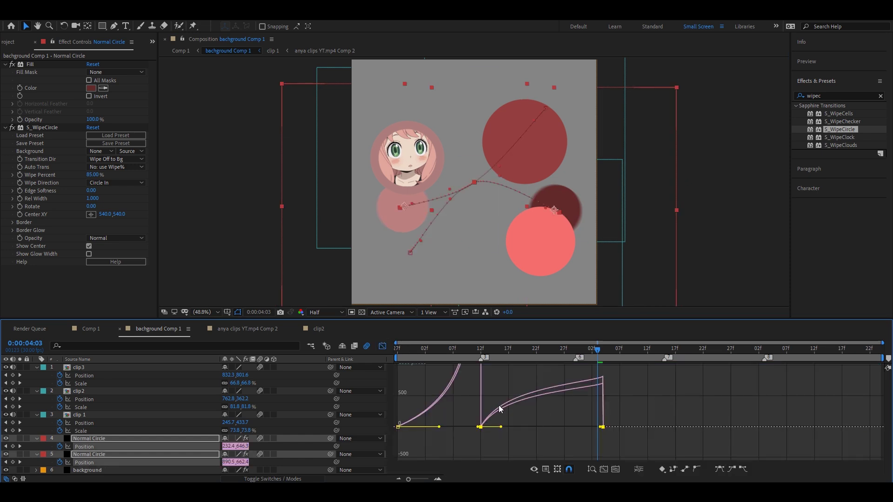
left_click_drag(501, 426, 482, 426)
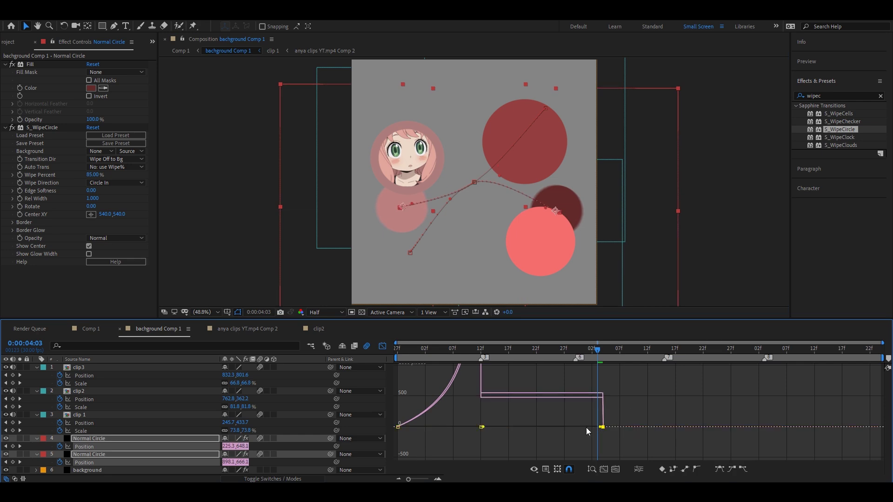
left_click_drag(600, 426, 535, 431)
left_click(556, 467)
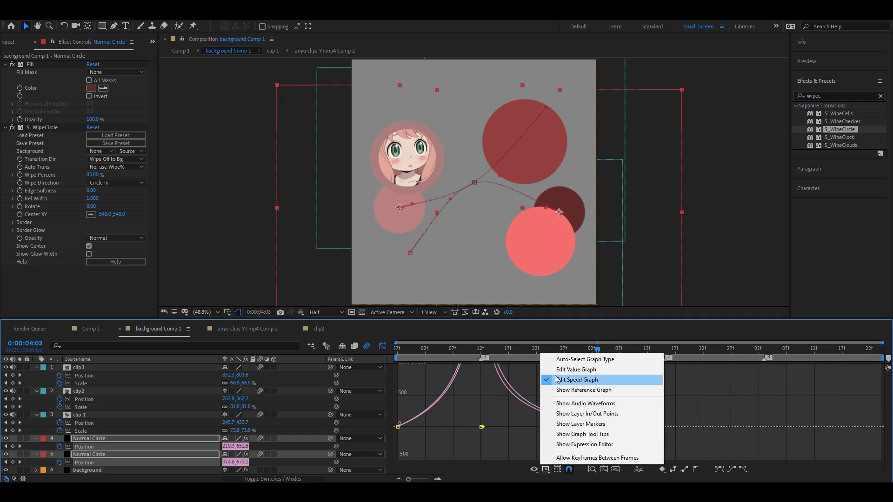
left_click(633, 390)
left_click(383, 346)
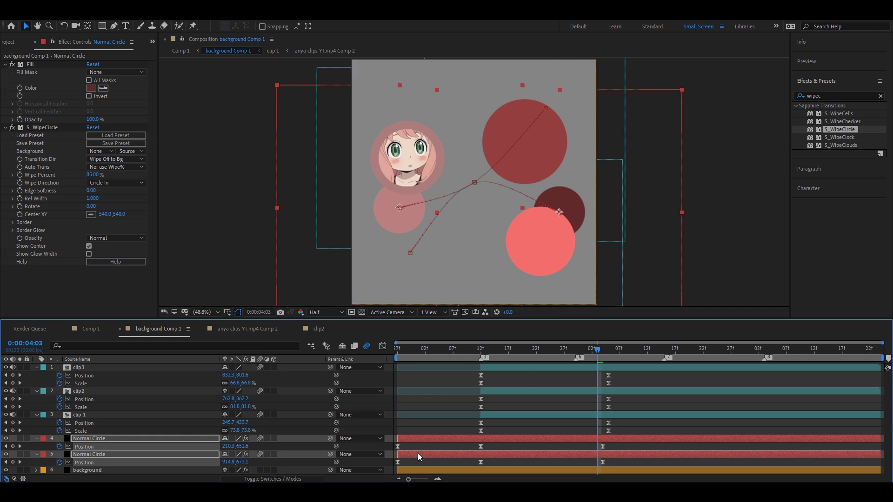
left_click_drag(467, 347, 713, 364)
- Preview the animation, replaying it from 3:16 to check the motion
key("space")
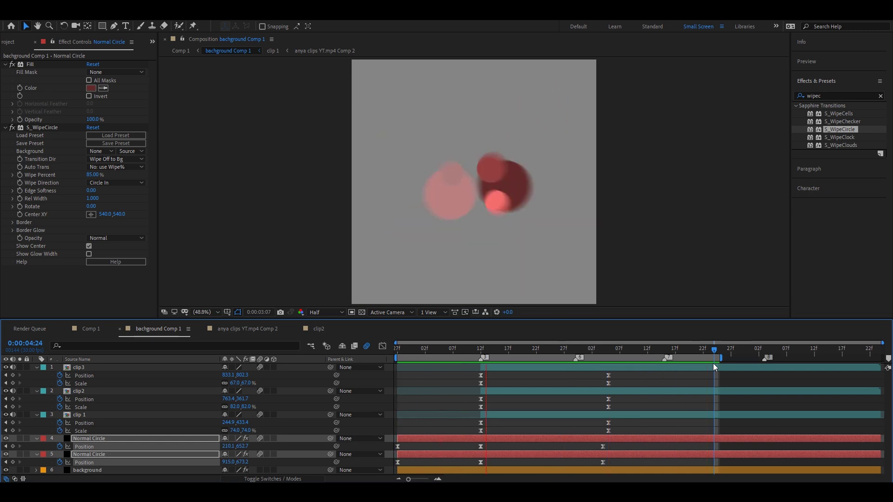
left_click_drag(451, 348, 534, 381)
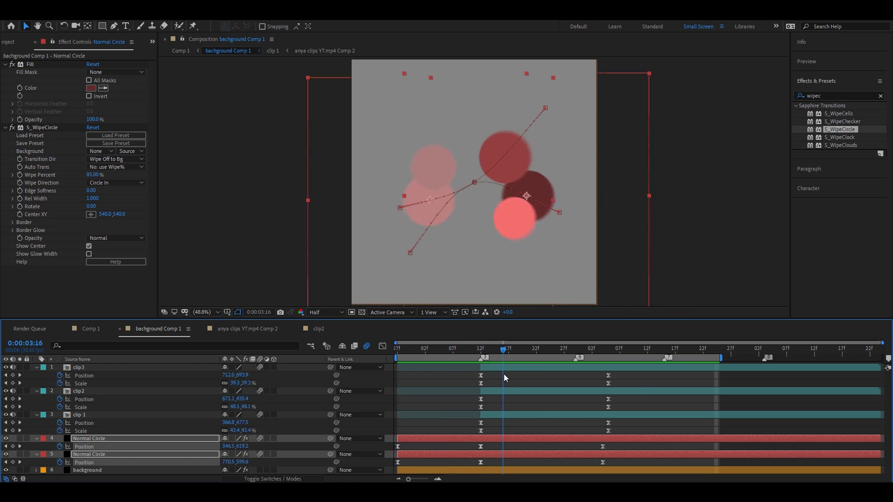
key("space")
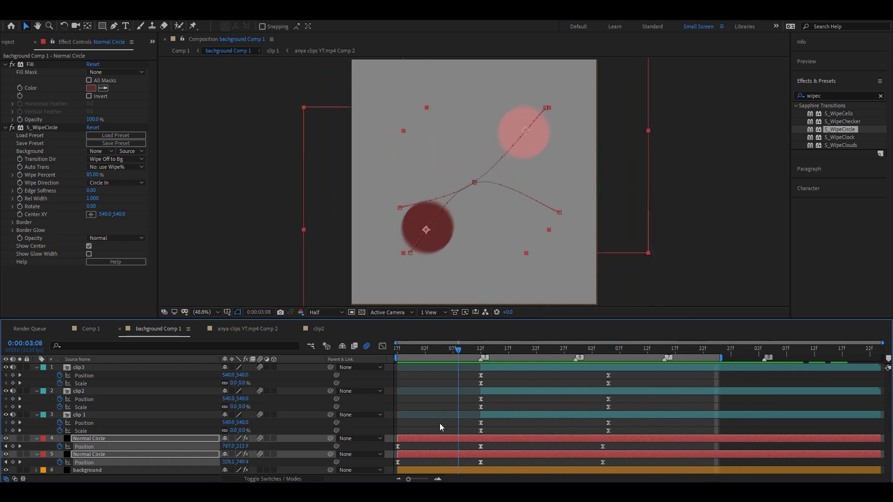
key("space")
- Collapse the layer properties and, at 3:12, duplicate the layer 4 Normal Circle
left_click(417, 384)
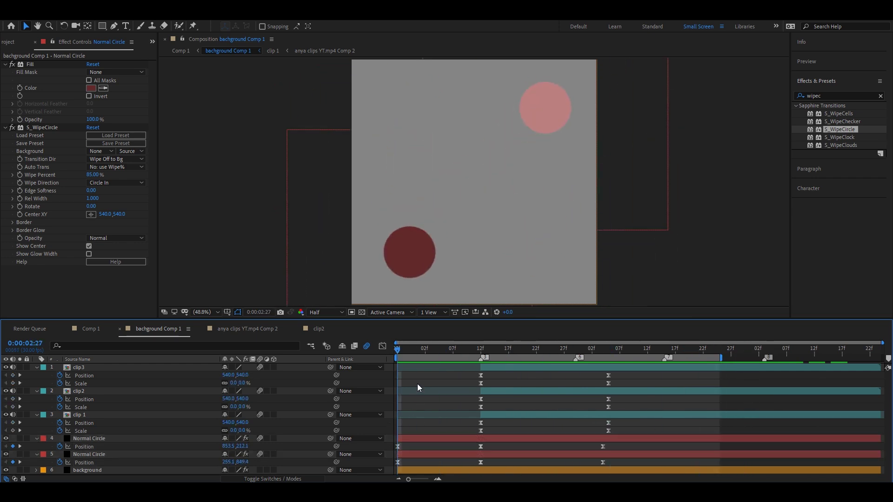
key("u")
left_click(480, 349)
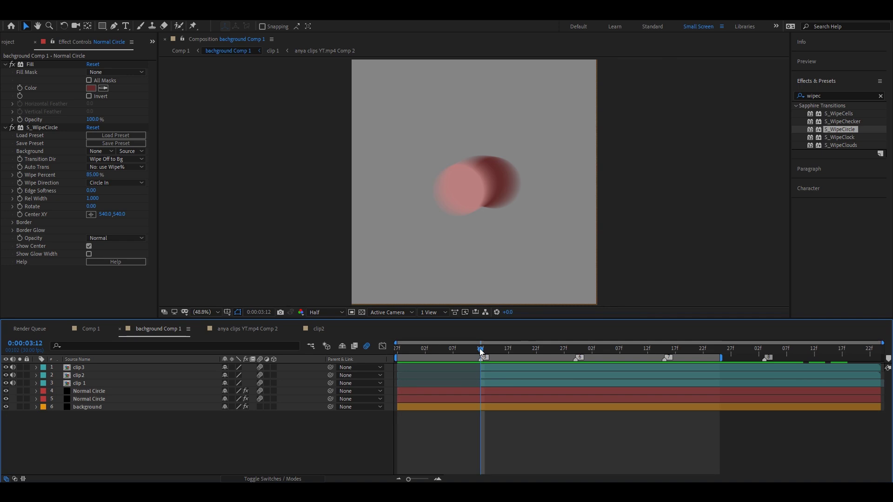
left_click(486, 392)
key("ctrl+d")
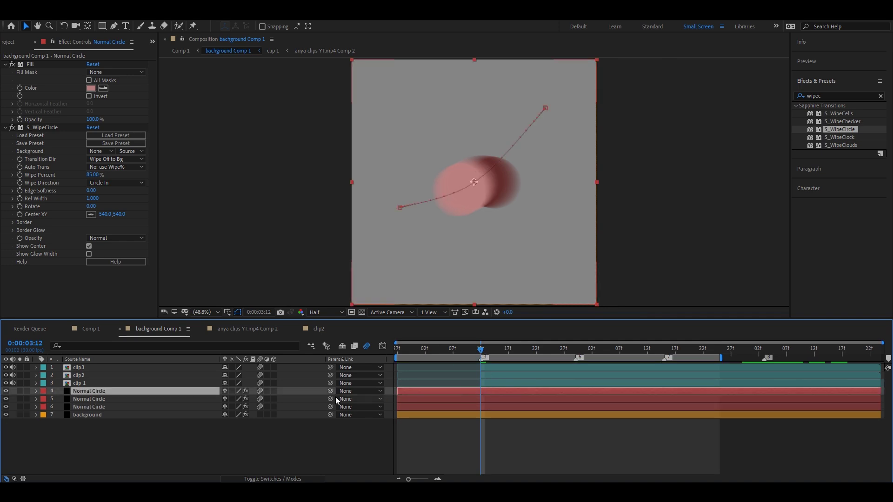
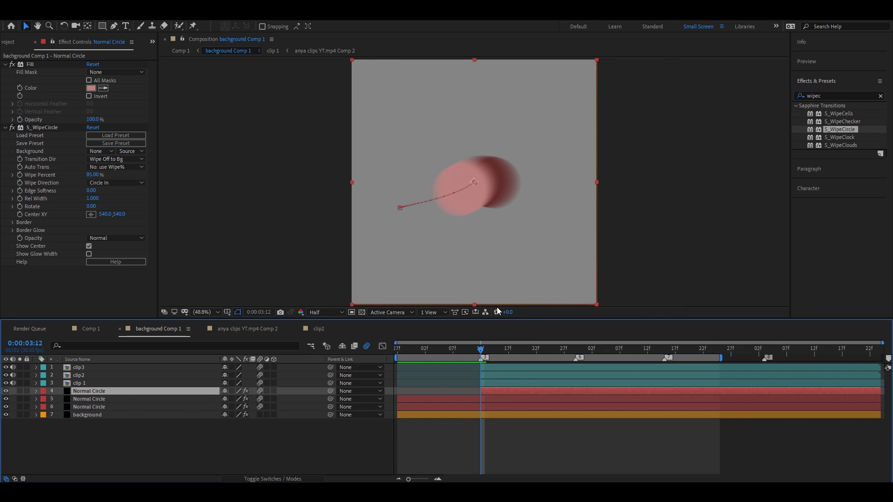
- At 0:00:04:04, move the fourth Normal Circle down toward the lower middle, keyframing its position
left_click_drag(493, 345, 559, 375)
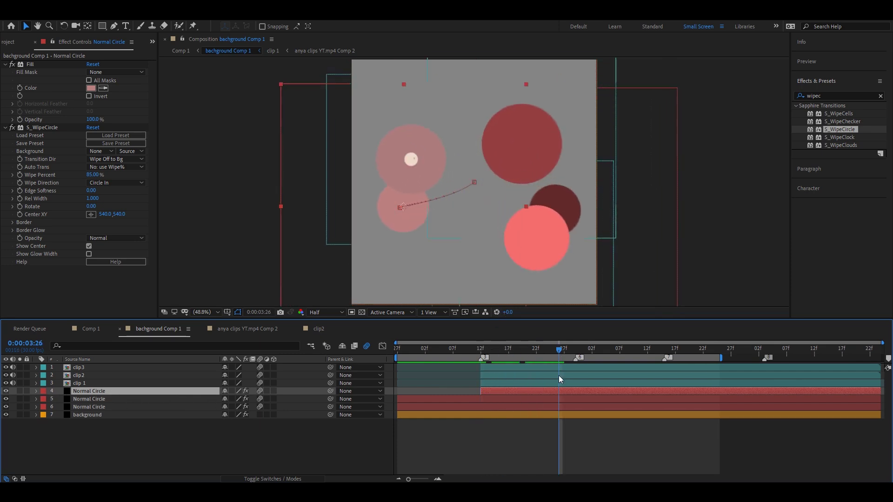
key("p")
left_click(603, 353)
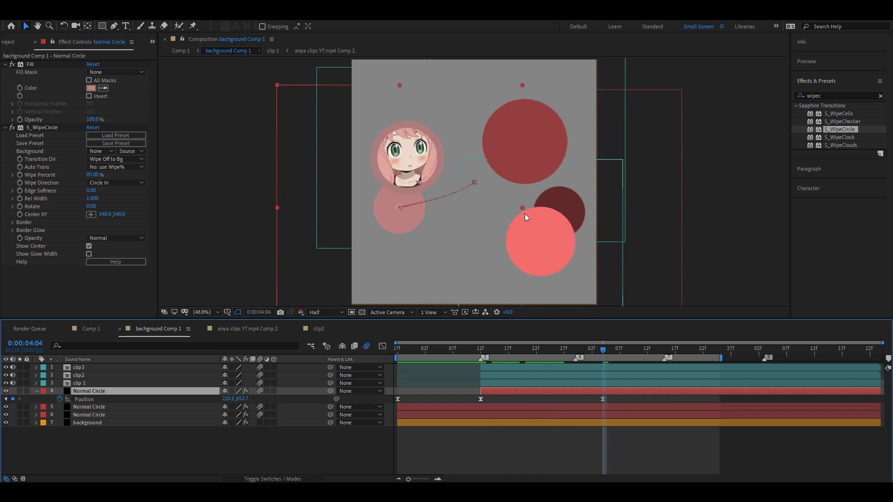
left_click_drag(410, 224, 462, 268)
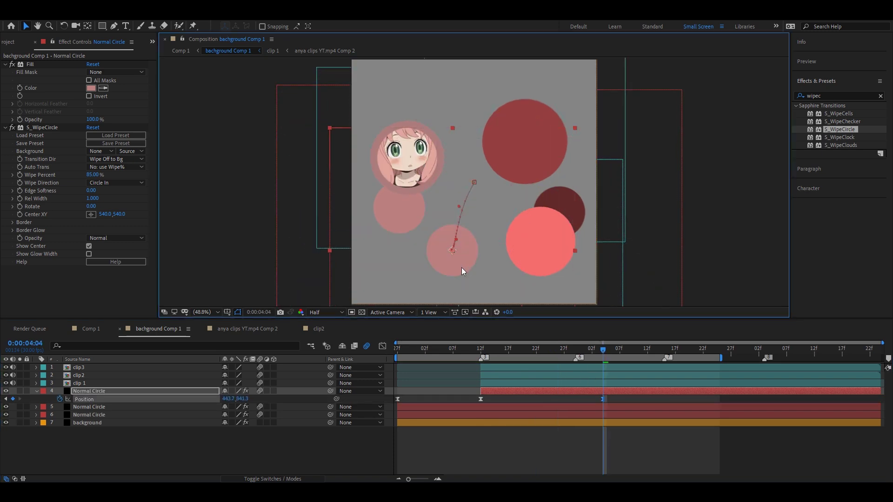
- Shrink the circle to 67% scale
key("s")
left_click(252, 400)
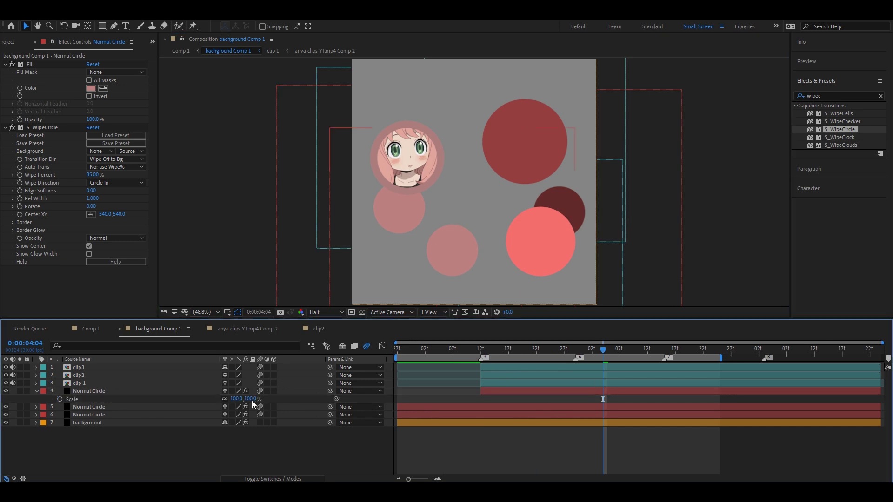
left_click_drag(258, 400, 243, 401)
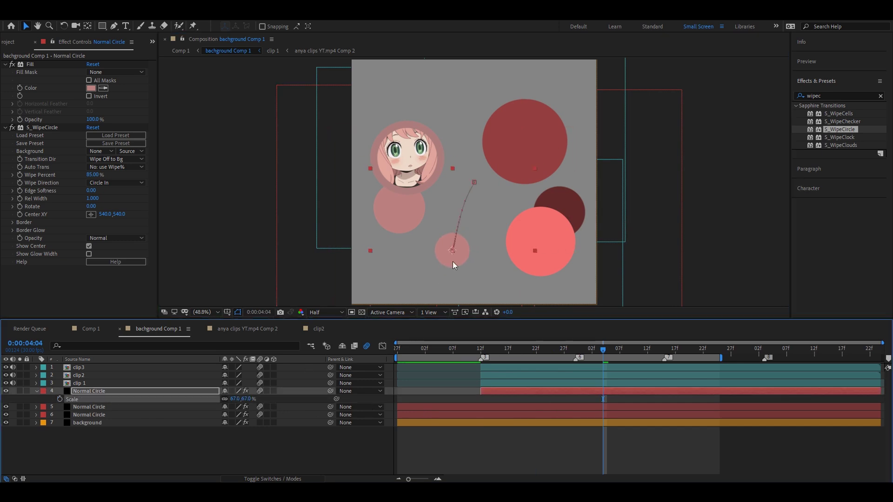
- Change the circle's fill colour to dark red #8F1414
left_click(437, 263)
left_click(91, 88)
left_click(122, 76)
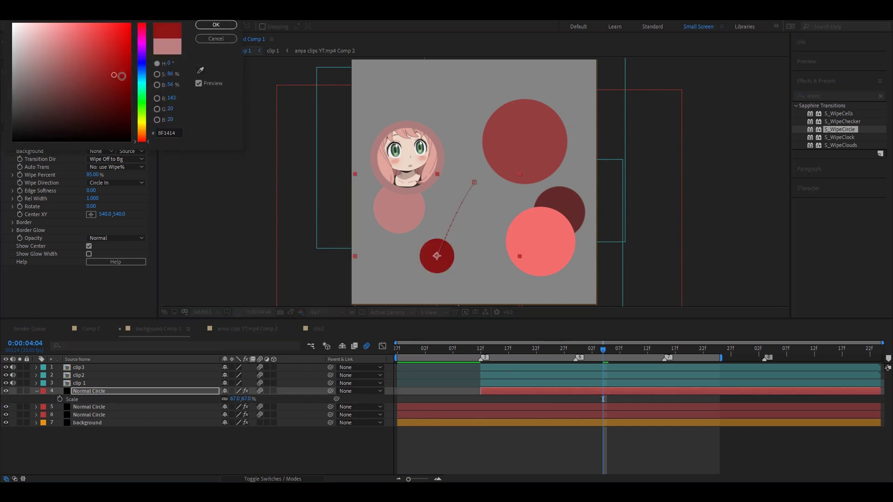
left_click(216, 25)
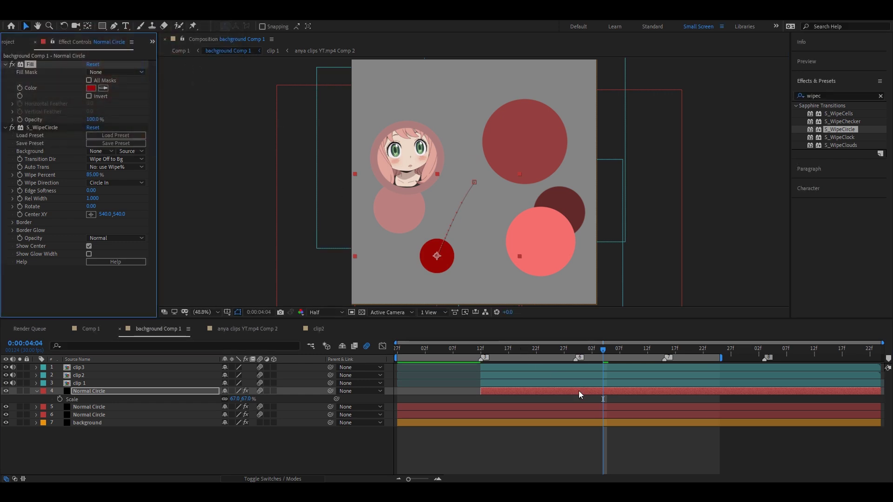
- Select the circle's last Position keyframe and step back to about 0:00:03:23
key("p")
left_click(603, 399)
left_click_drag(462, 349, 545, 364)
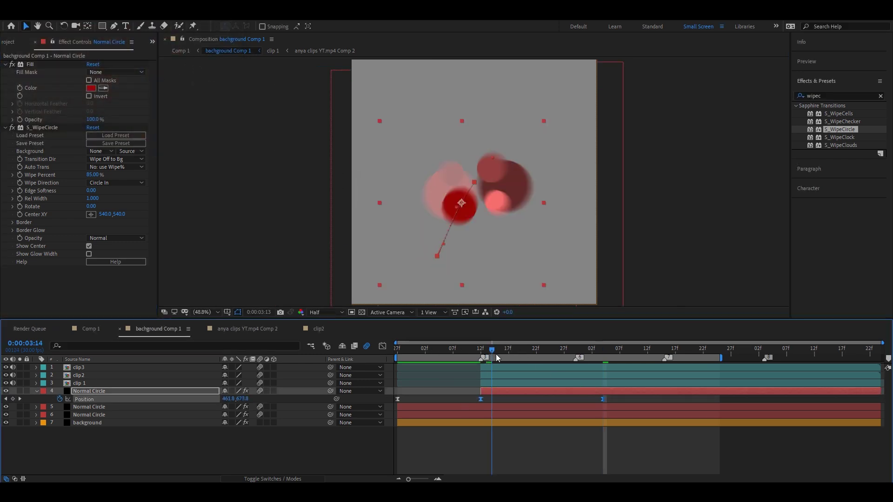
- Preview the animation, then at 0:00:04:05 nudge the clip2 circle slightly lower
key("space")
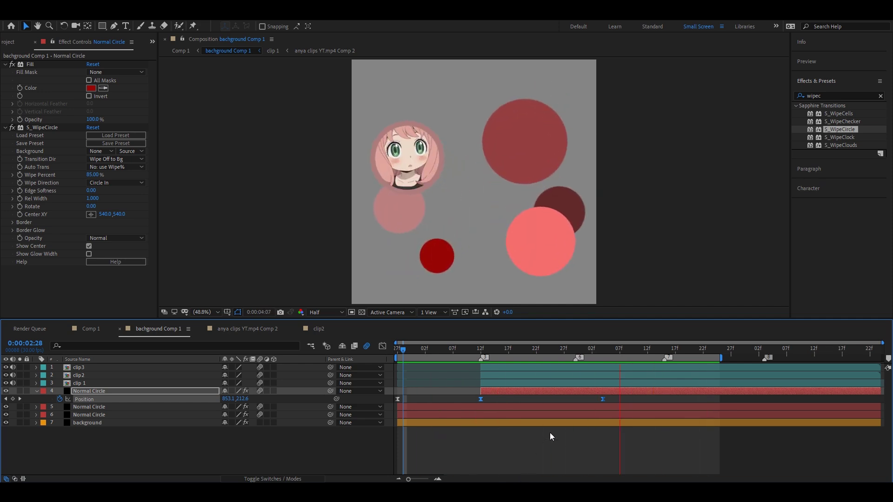
left_click(608, 350)
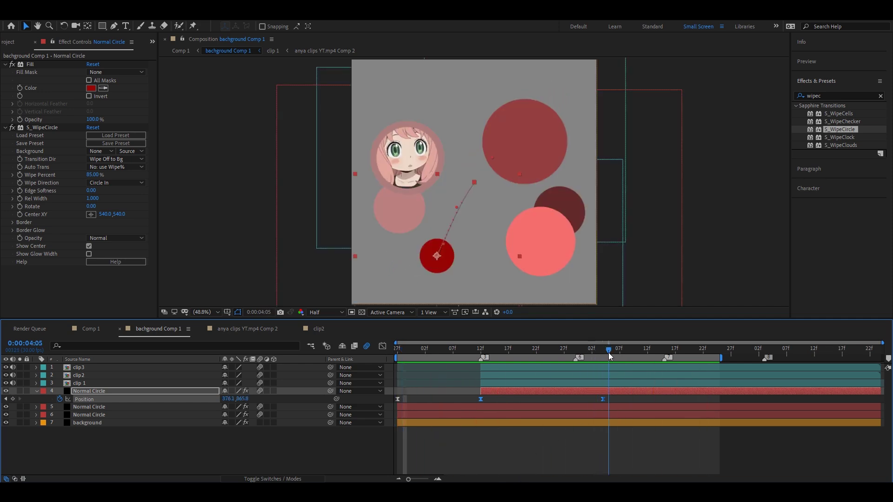
left_click(617, 382)
left_click(617, 376)
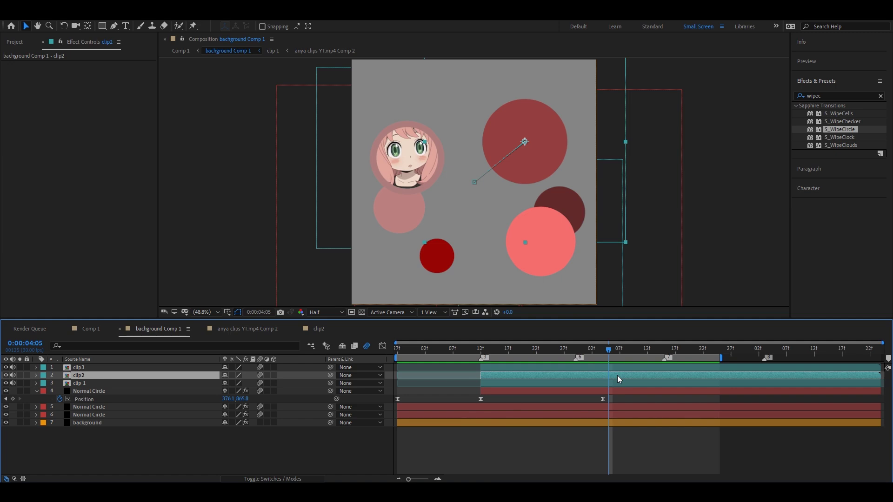
key("u")
left_click_drag(545, 169, 553, 186)
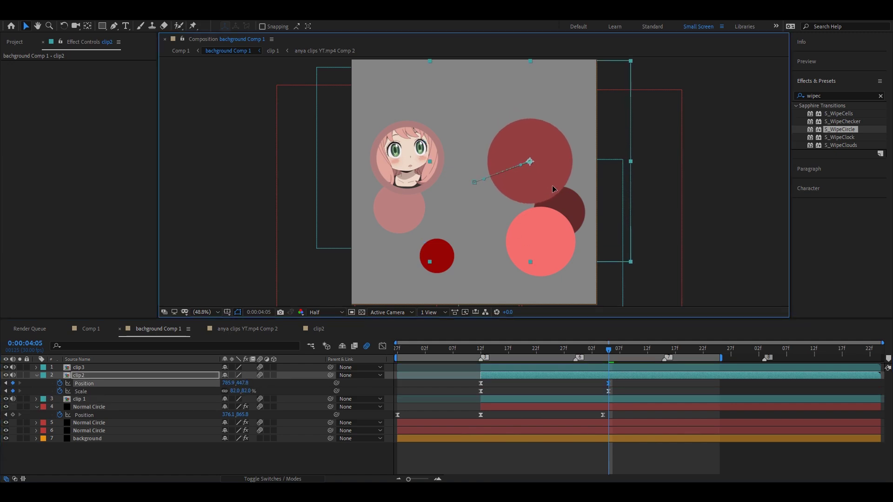
- Move the clip3 circle down and left, and raise the clip 1 circle
left_click(623, 398)
left_click(614, 367)
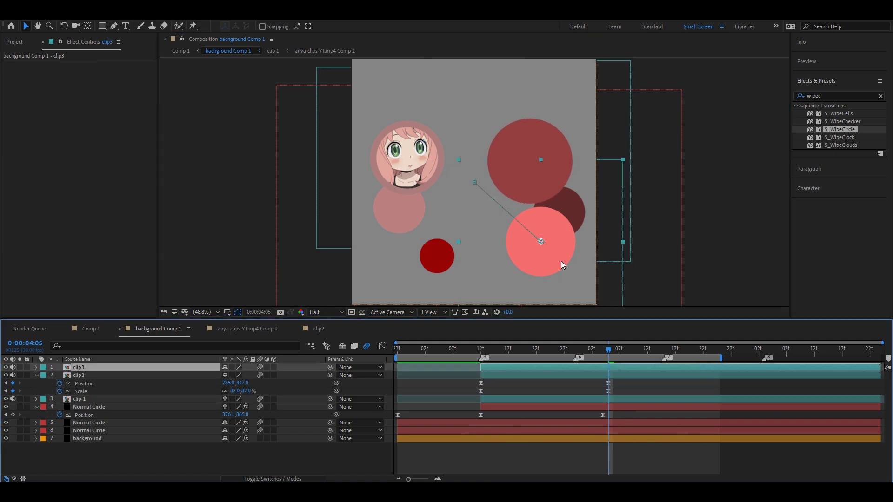
left_click_drag(555, 257, 547, 273)
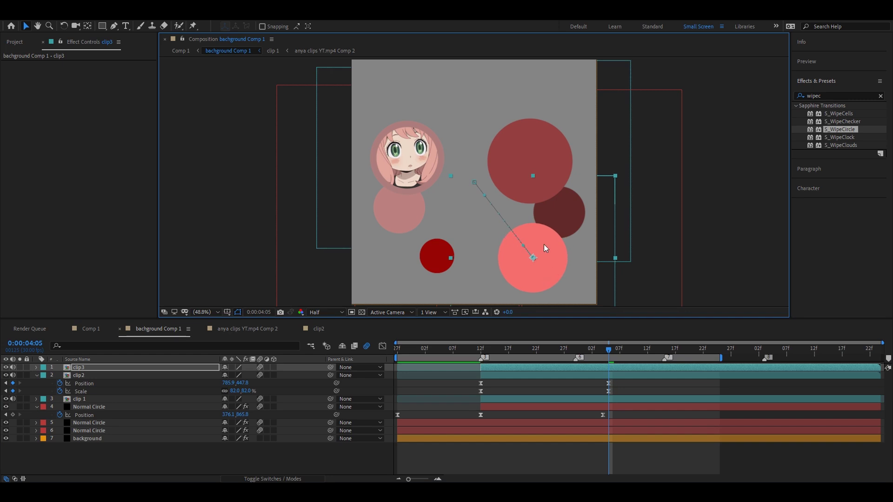
left_click(426, 213)
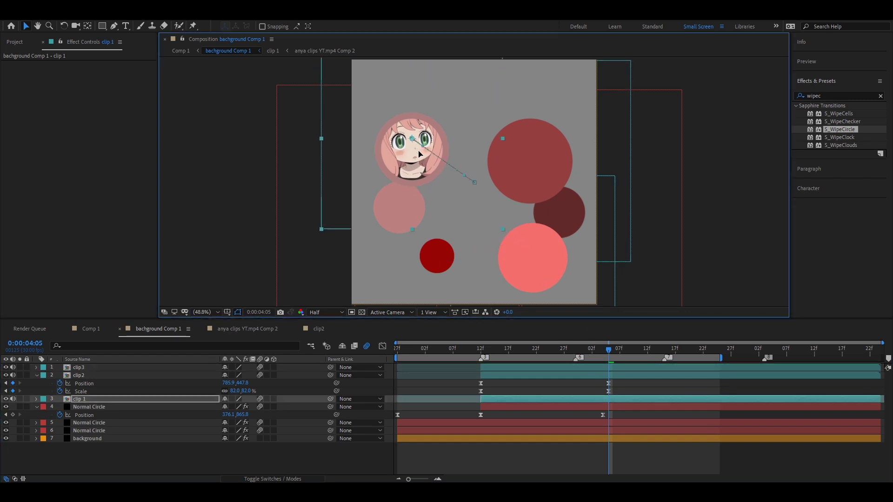
left_click_drag(416, 194, 419, 164)
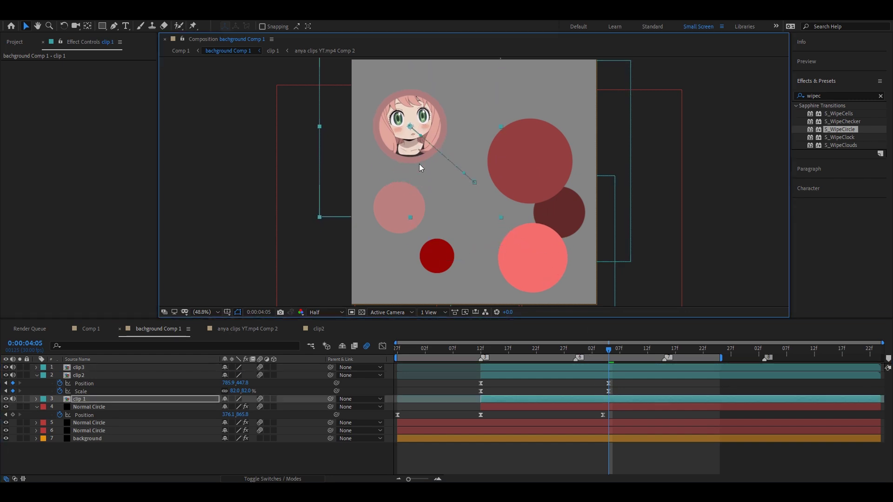
- Align the Normal Circles' last Position keyframes to 0:00:04:05
left_click_drag(603, 414, 607, 415)
left_click(610, 422)
key("p")
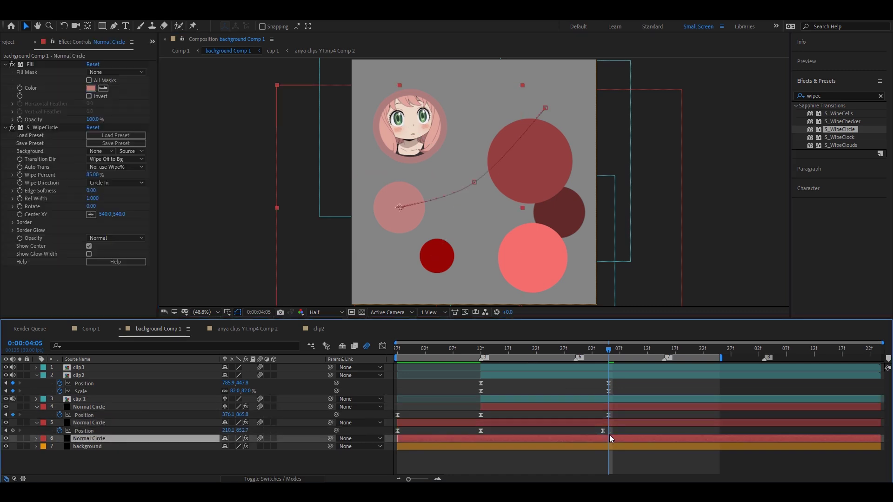
left_click(609, 439, "shift")
key("p")
left_click(603, 430)
left_click_drag(604, 431, 608, 446)
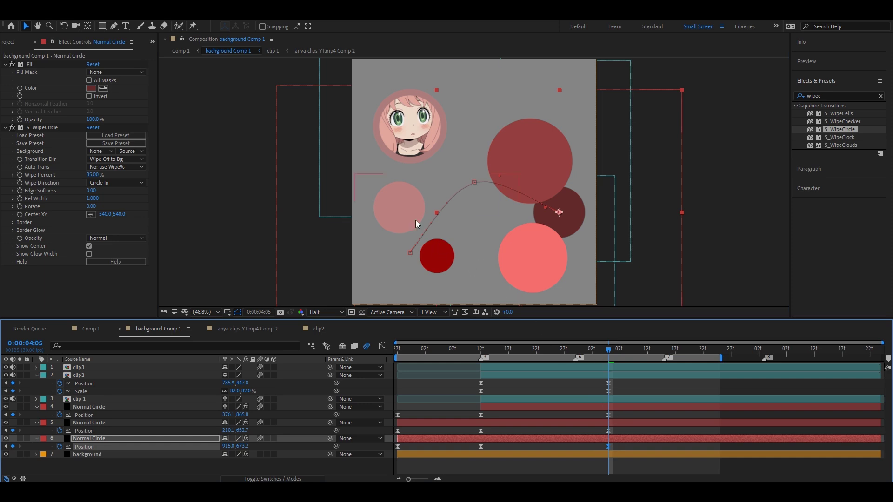
- Move the pale pink circle up slightly and the dark red circle up and left
left_click(414, 194)
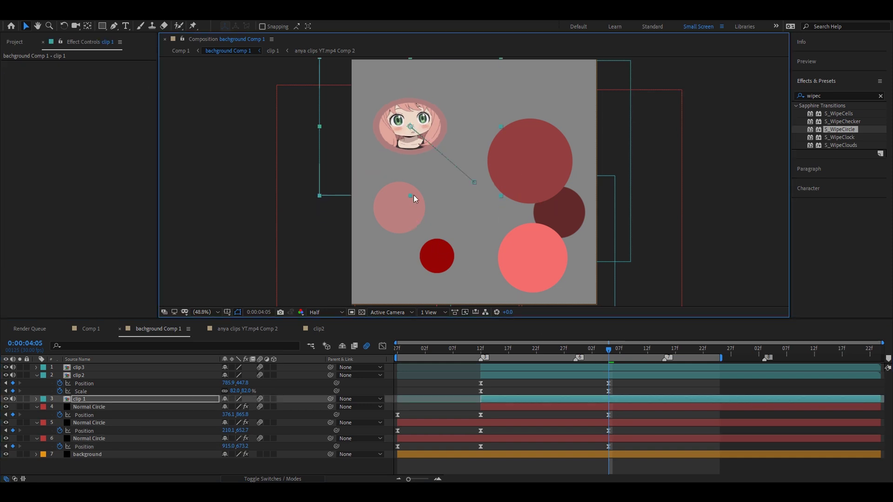
left_click(510, 422)
left_click_drag(411, 227, 416, 208)
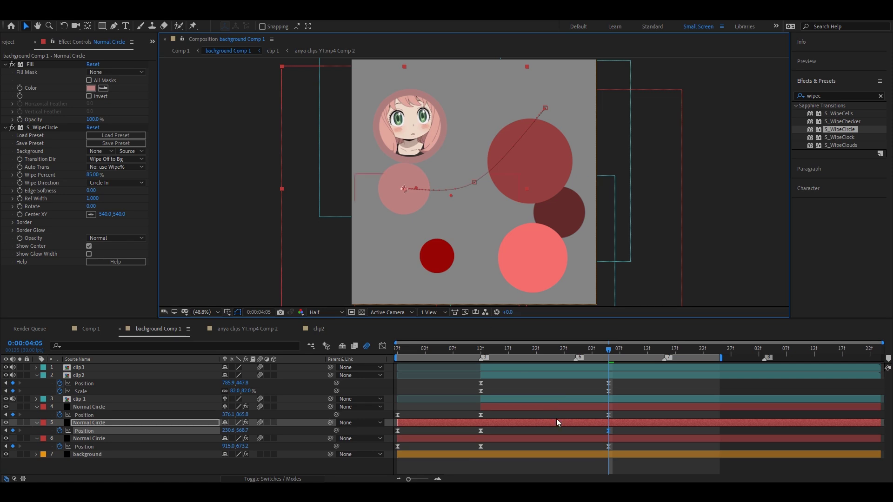
left_click(549, 408)
left_click_drag(445, 258, 438, 252)
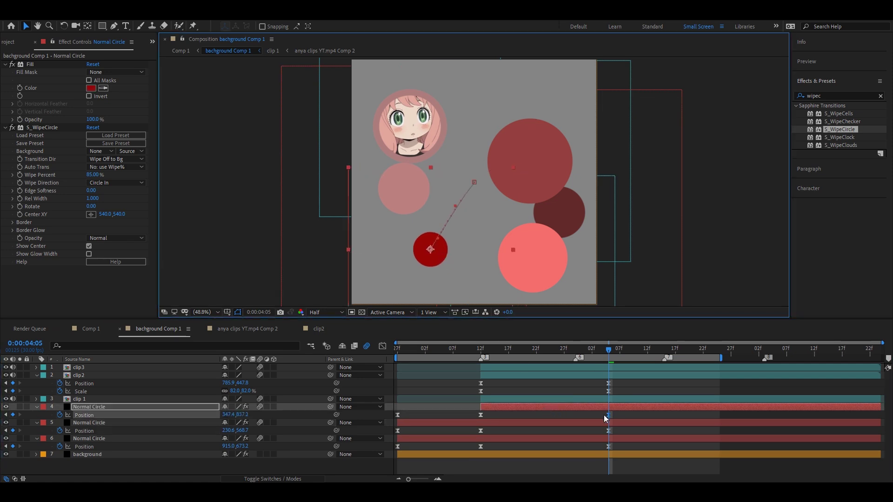
- Raise and nudge right the large top-right clip circle, and tuck the dark maroon circle up-left
left_click(604, 375)
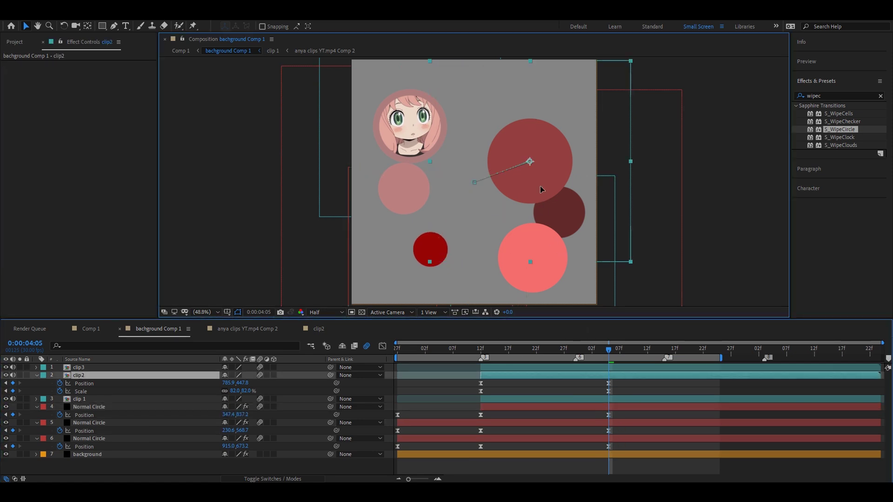
left_click_drag(541, 186, 545, 176)
key("Right")
key("Right")
key("Right")
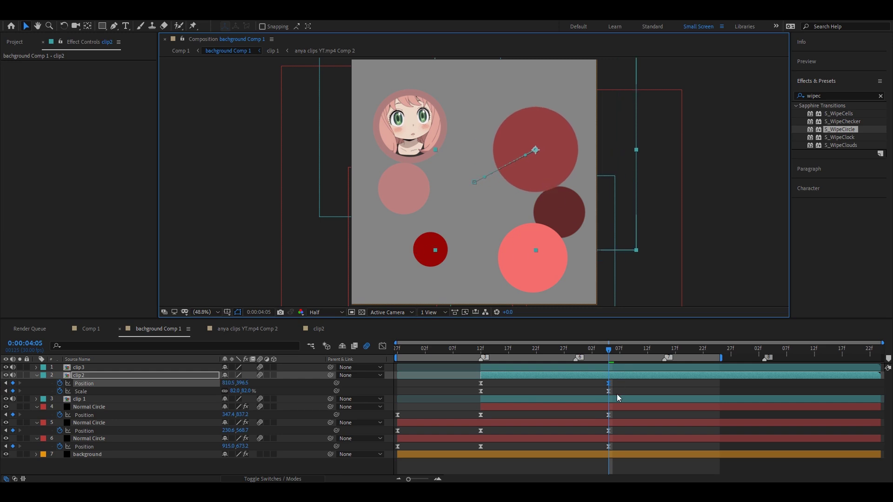
left_click(618, 438)
left_click_drag(574, 225, 564, 216)
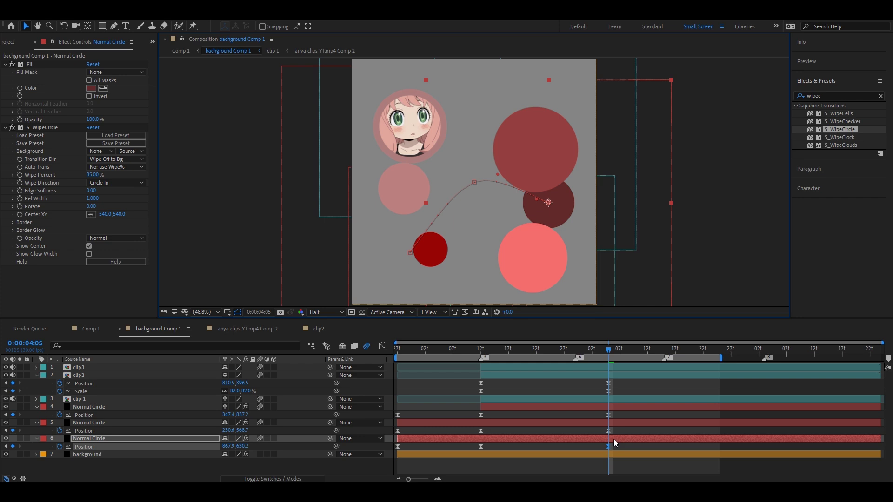
left_click(615, 376)
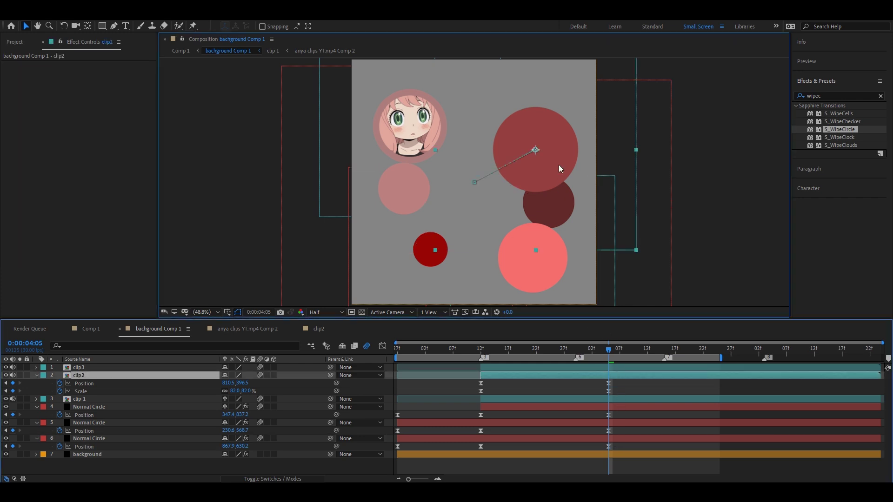
left_click_drag(559, 164, 557, 159)
- Preview the new arrangement, collapse the layers, and extend the work area to end later
key("space")
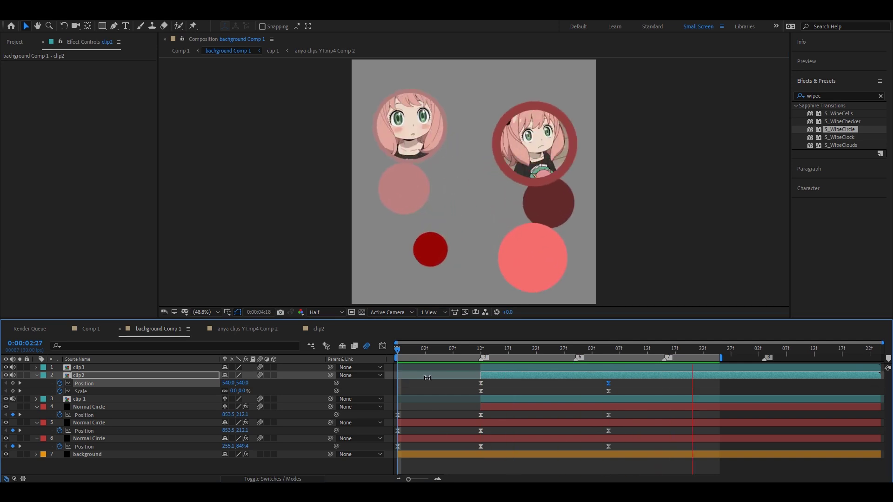
left_click(526, 348)
key("u")
left_click(534, 368)
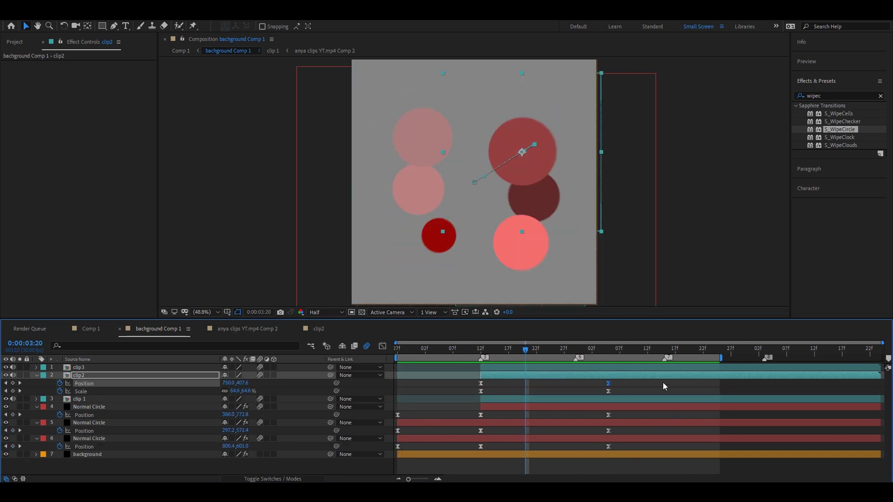
left_click(668, 383, "shift")
key("u")
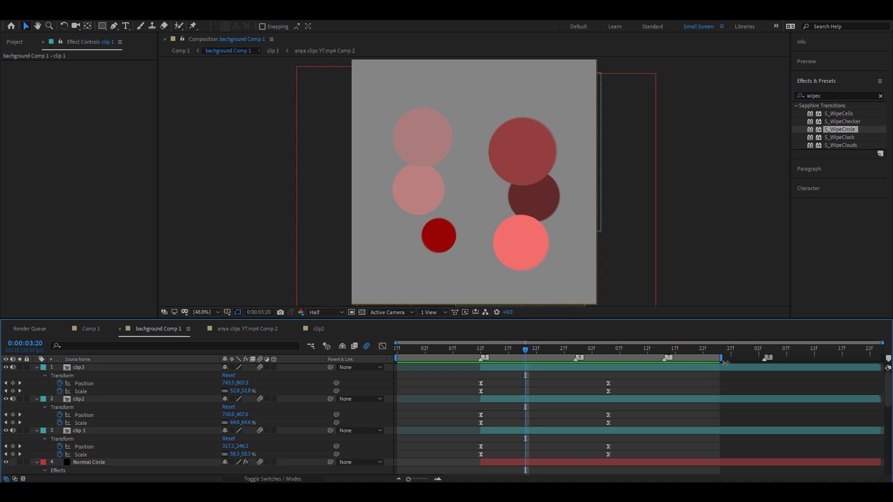
key("u")
left_click_drag(720, 358, 871, 358)
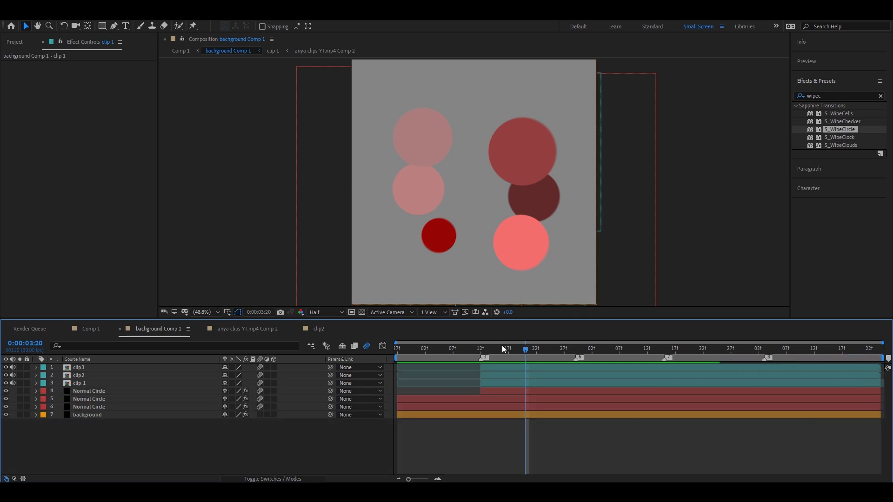
- At 0:00:02:27, add a new null object layer with a purple label
left_click_drag(502, 349, 396, 354)
right_click(394, 365)
mouse_move(488, 372)
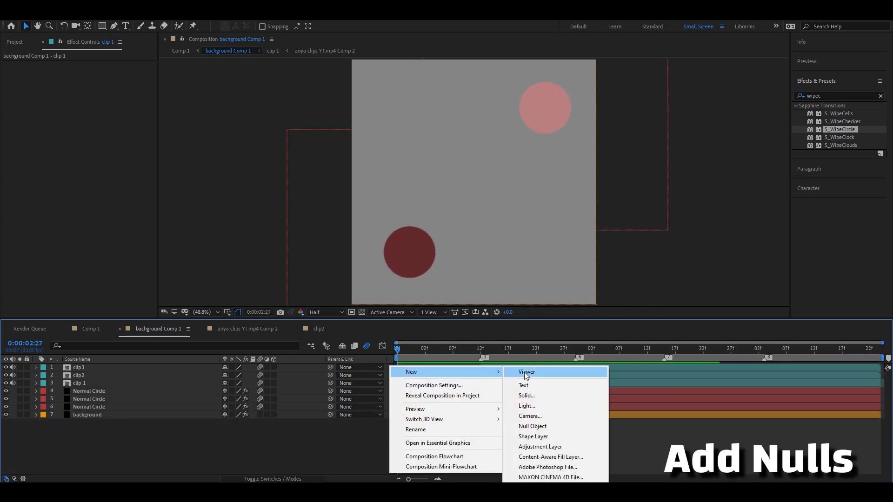
left_click(545, 432)
left_click(45, 368)
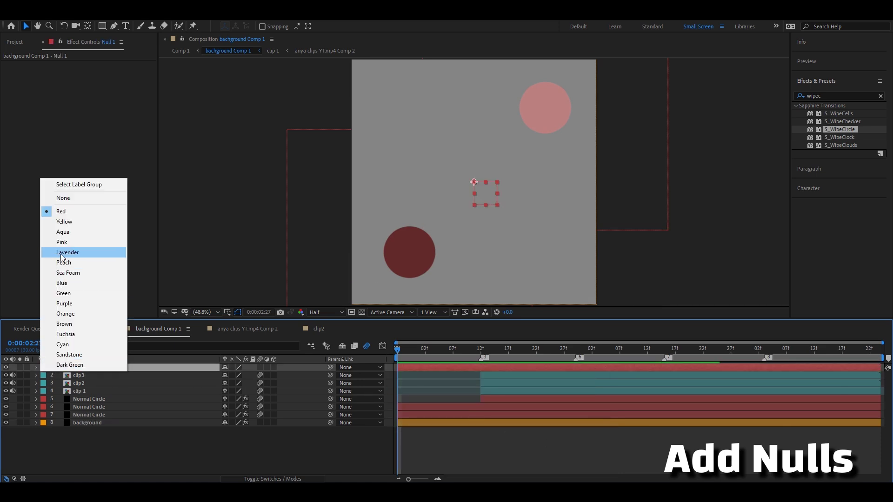
left_click(82, 303)
- Duplicate the null into four and parent all clips and circles to the fourth null
key("ctrl+d")
key("ctrl+d")
key("ctrl+d")
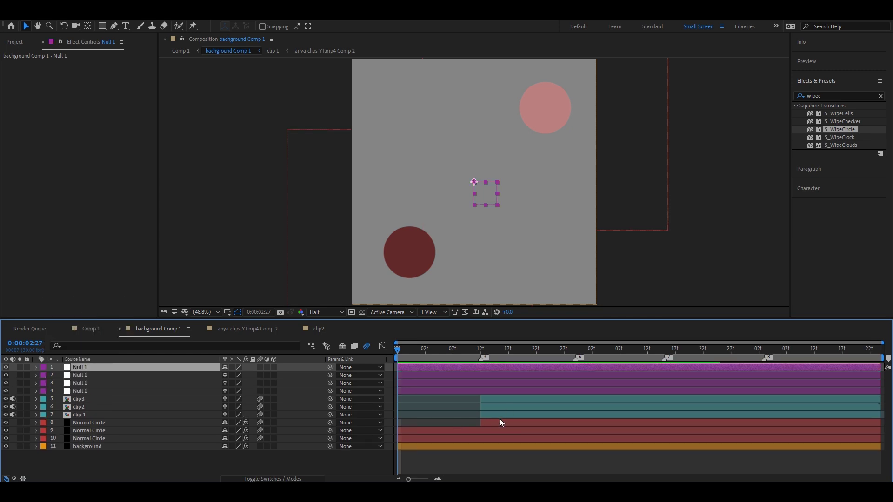
left_click(465, 440)
left_click(497, 401, "shift")
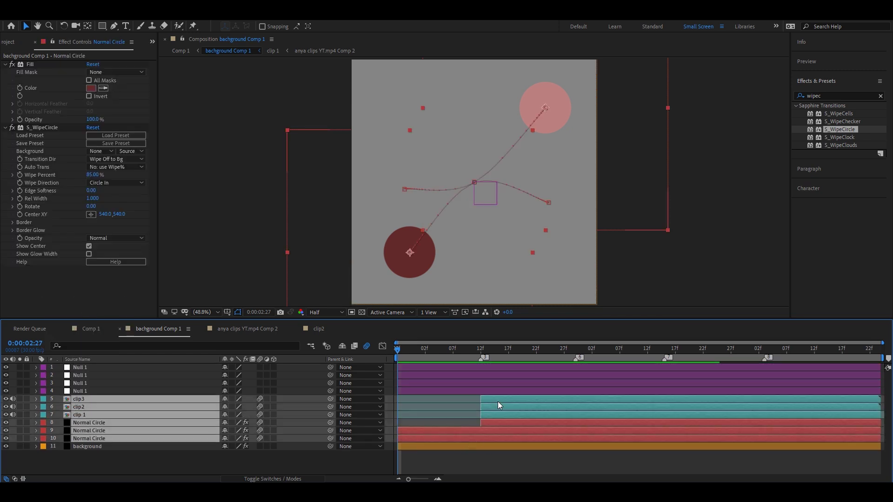
mouse_move(330, 399)
left_mouse_down()
mouse_move(334, 408)
mouse_move(340, 390)
mouse_move(417, 384)
left_mouse_up()
- Chain the nulls so Null 4 parents to Null 3, Null 3 to Null 2, and Null 2 to Null 1
left_click(414, 389)
left_click_drag(362, 382, 416, 376)
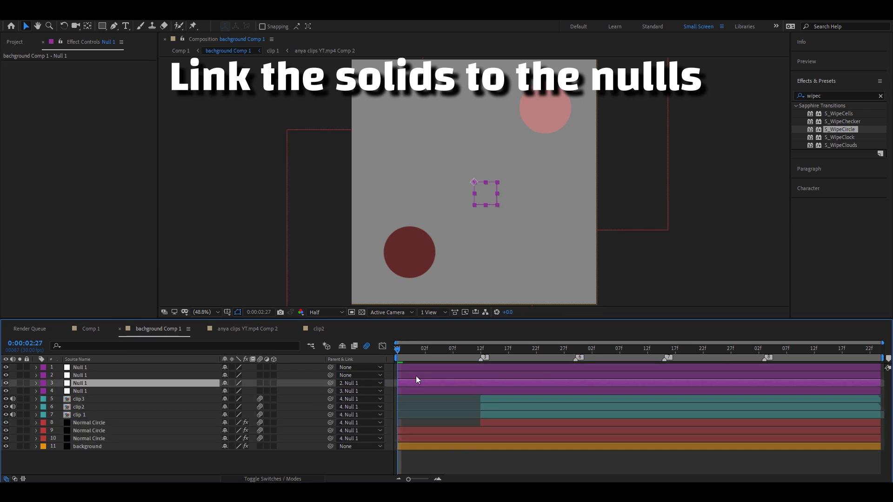
left_click(416, 376)
left_click_drag(330, 376, 411, 367)
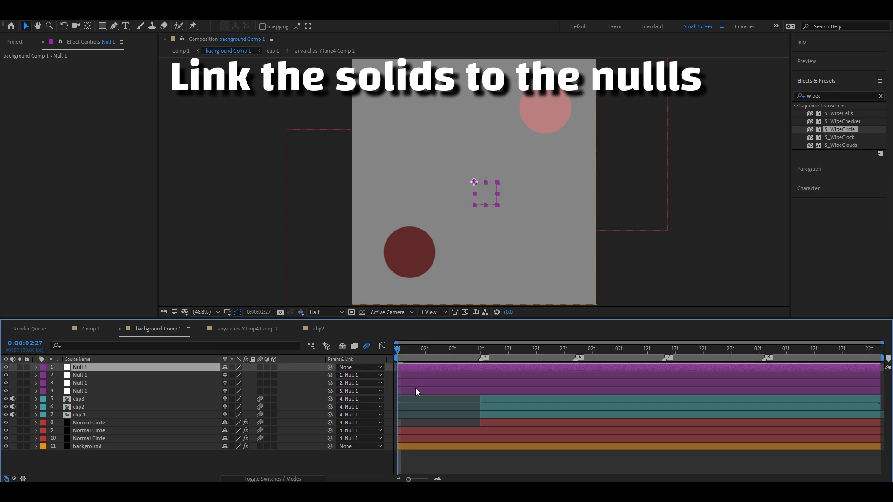
left_click(415, 389)
key("space")
- Set starting Position and Scale keyframes on the fourth null at 0:00:03:22
key("s")
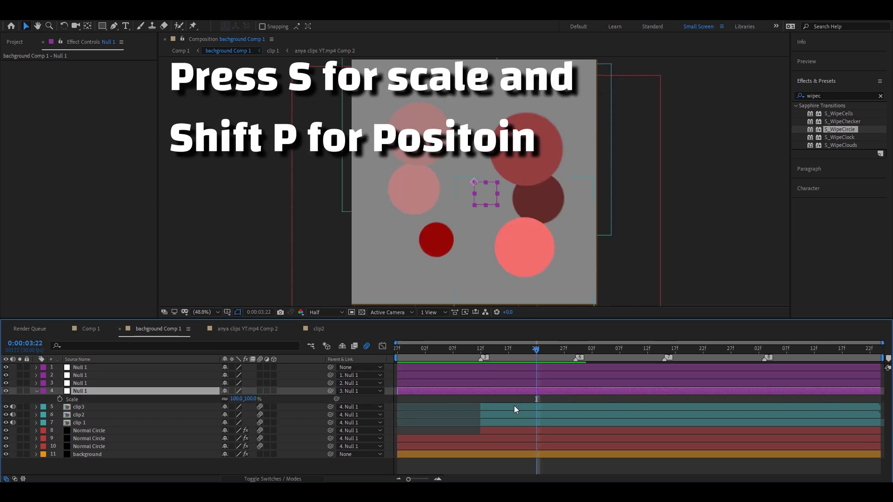
key("shift+p")
left_click(60, 399)
left_click(59, 406)
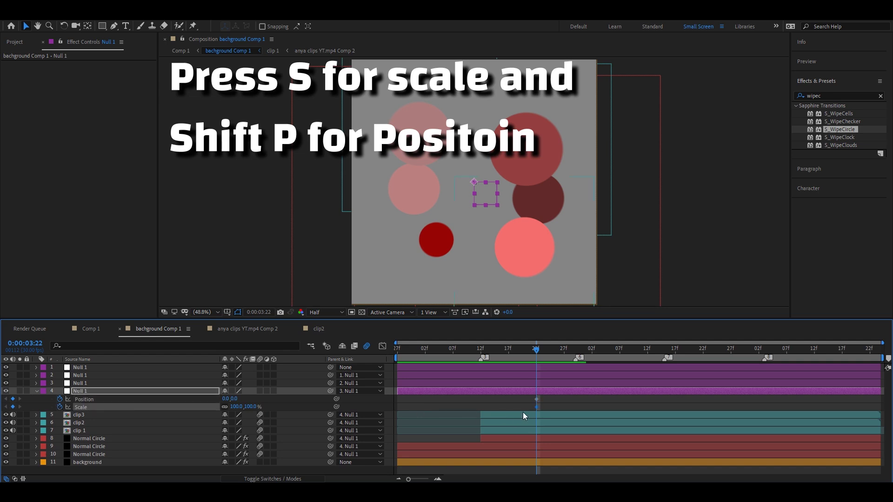
left_click_drag(545, 399, 531, 409)
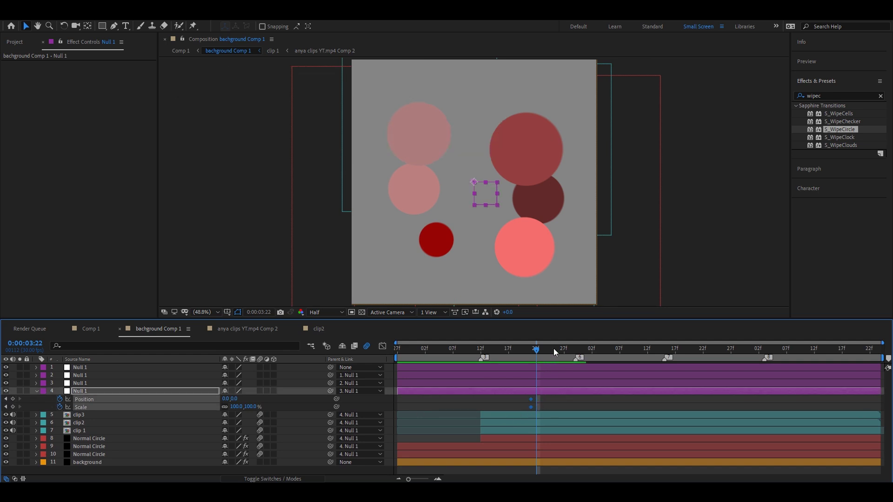
- At 0:00:04:10, scale the null to 188% and move it to 514, 437
left_click_drag(553, 349, 637, 353)
mouse_move(237, 406)
left_mouse_down()
mouse_move(325, 399)
mouse_move(375, 412)
mouse_move(319, 417)
left_mouse_up()
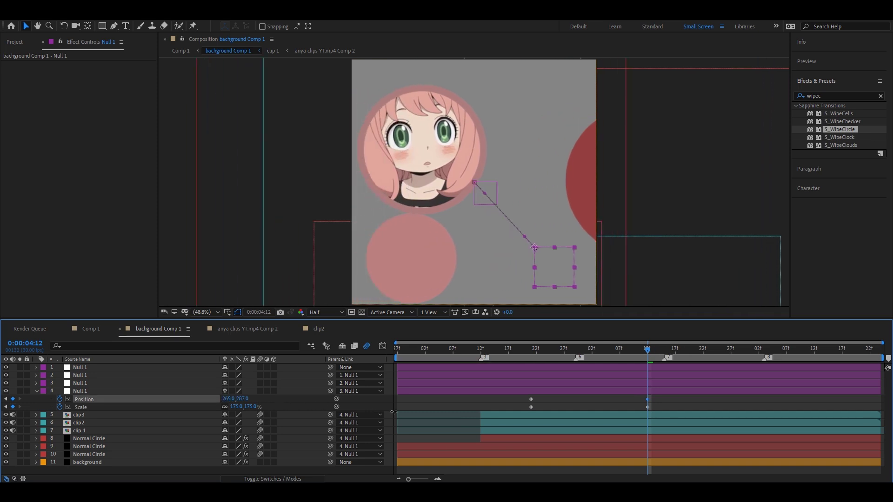
left_click_drag(259, 409, 307, 409)
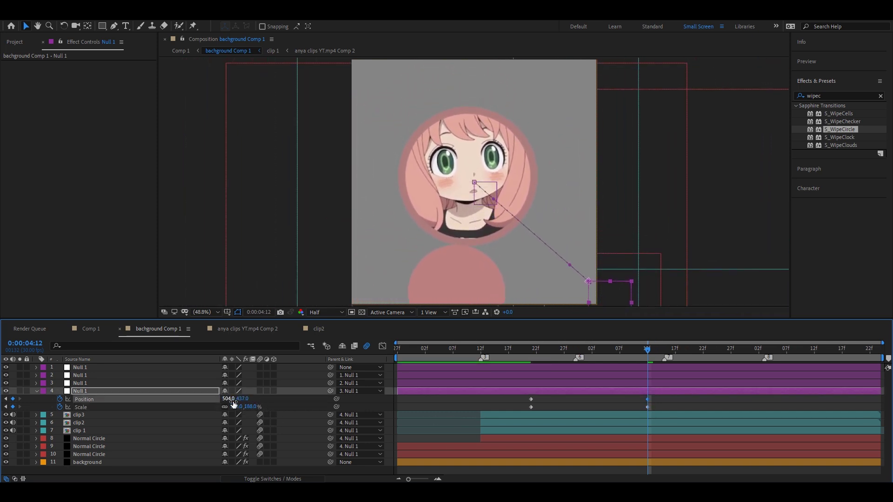
left_click_drag(230, 399, 238, 403)
- Slide the null's end Position and Scale keyframes later in time
left_click_drag(669, 396, 503, 414)
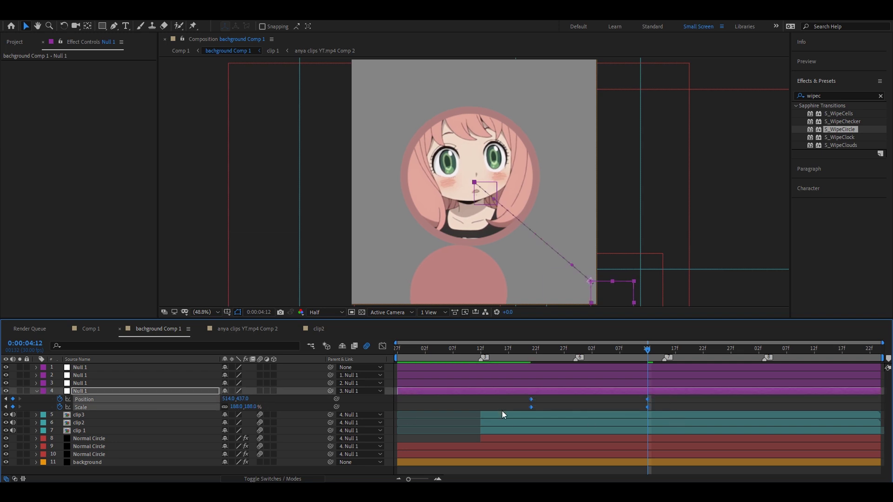
left_click_drag(646, 403, 667, 403)
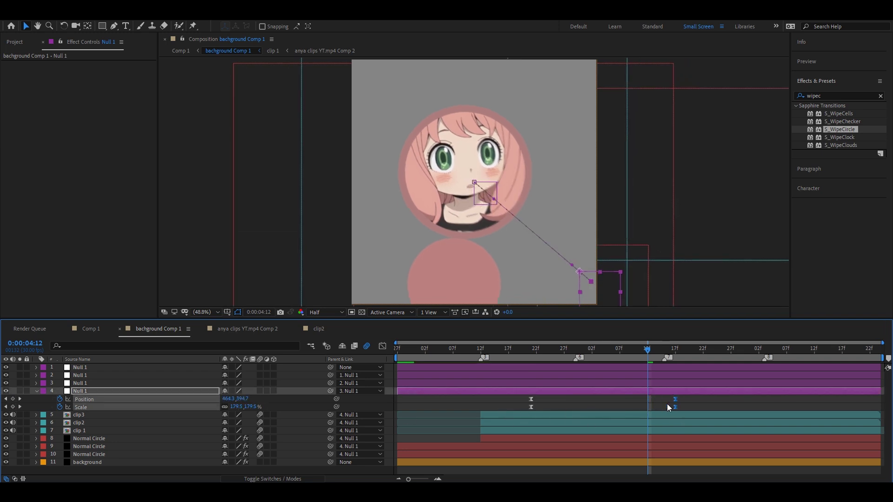
left_click_drag(529, 406, 534, 403)
- Ease the null's speed curve in the Graph Editor to a sharp peak, previewing the push-in
left_click_drag(487, 356, 576, 361)
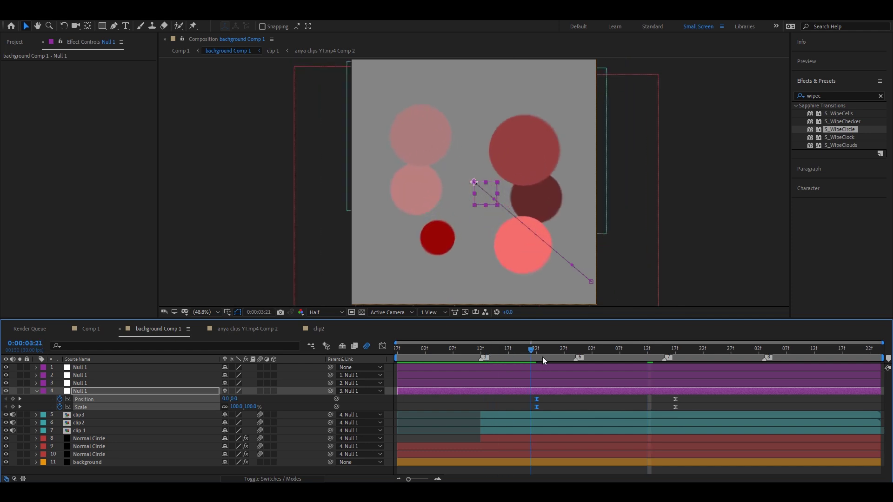
left_click(382, 346)
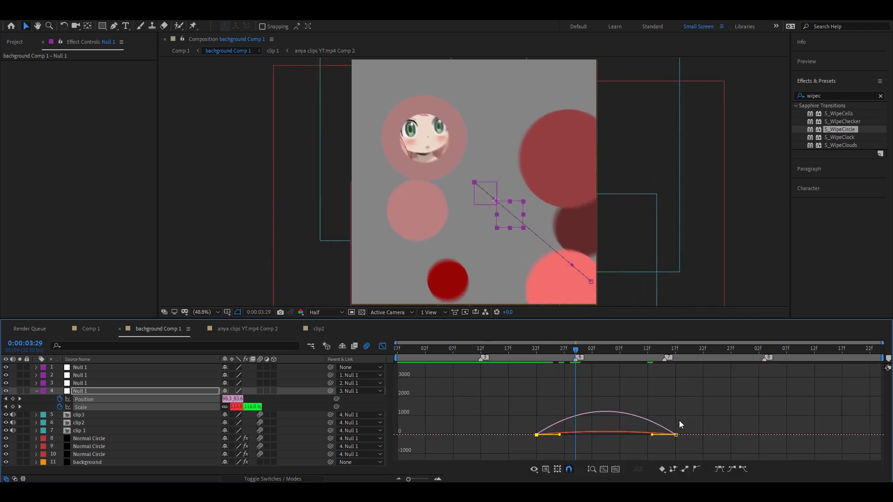
left_click_drag(645, 435, 620, 435)
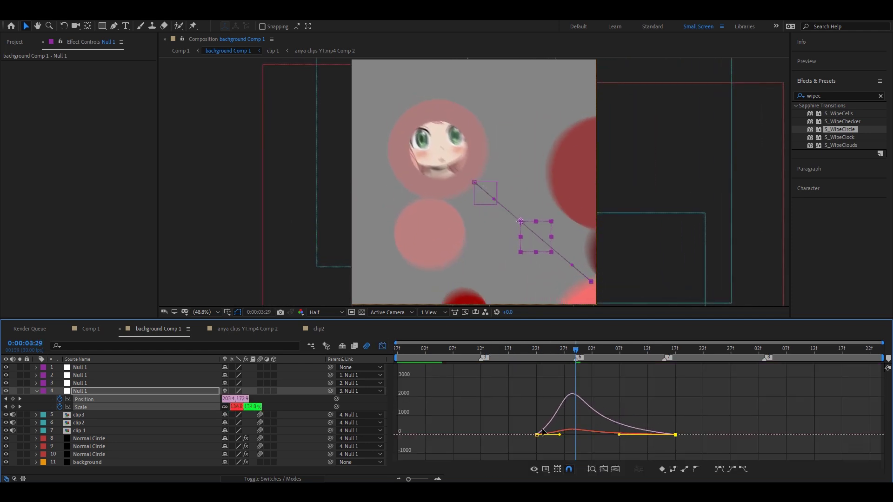
left_click_drag(499, 352, 390, 356)
key("space")
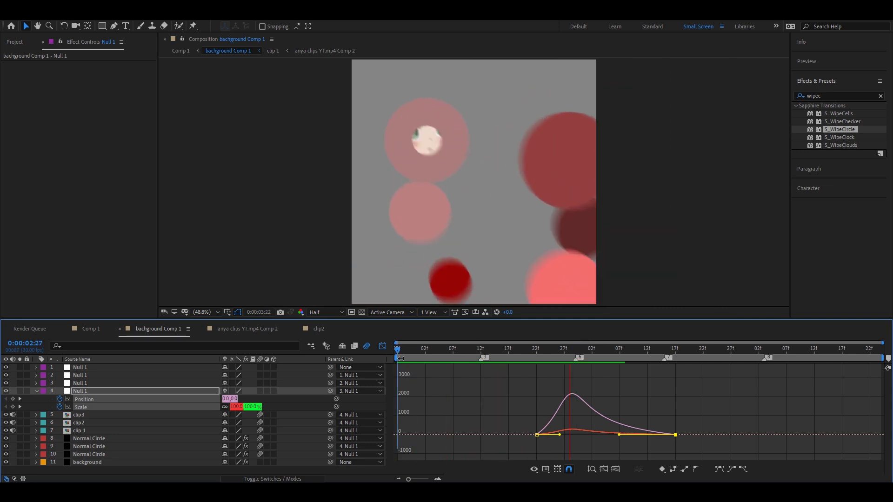
left_click(534, 358)
left_click_drag(534, 357, 591, 395)
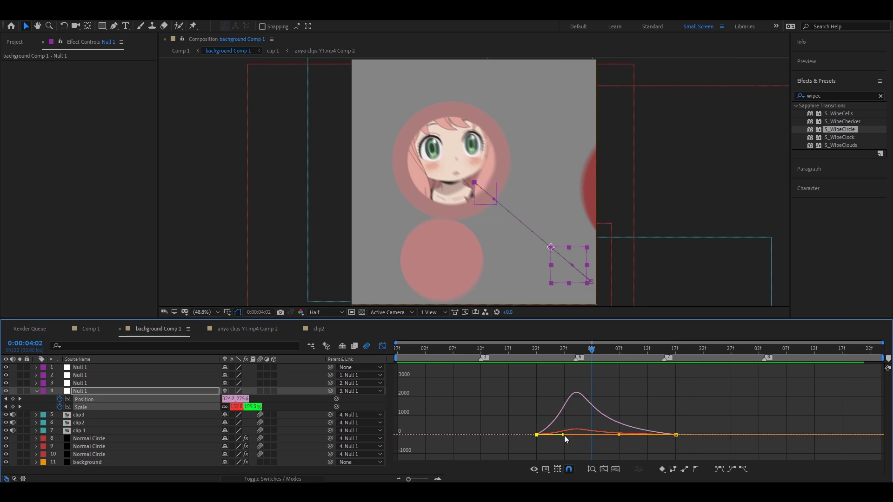
left_click_drag(564, 435, 566, 435)
left_click_drag(499, 349, 651, 384)
- Select the third null at 0:00:04:07, try rotation and scale keyframes, then undo them
left_click(382, 346)
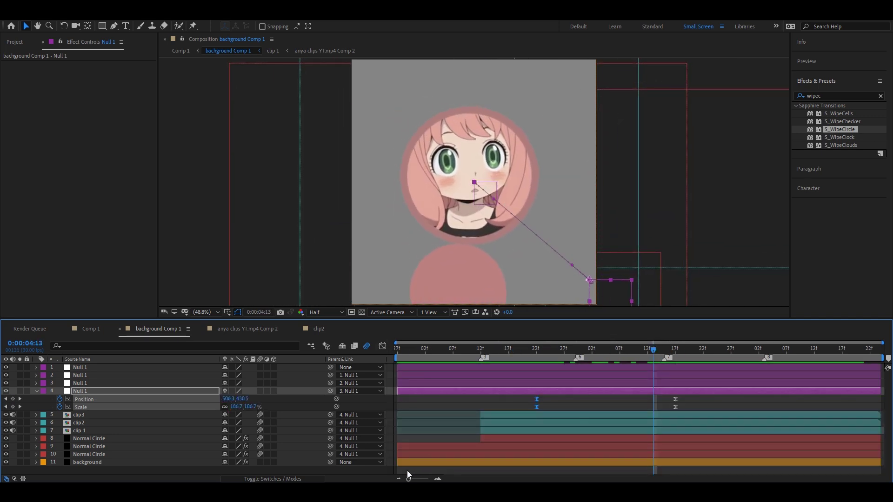
left_click(637, 383)
mouse_move(646, 351)
left_mouse_down()
mouse_move(627, 367)
mouse_move(637, 369)
left_mouse_up()
key("s")
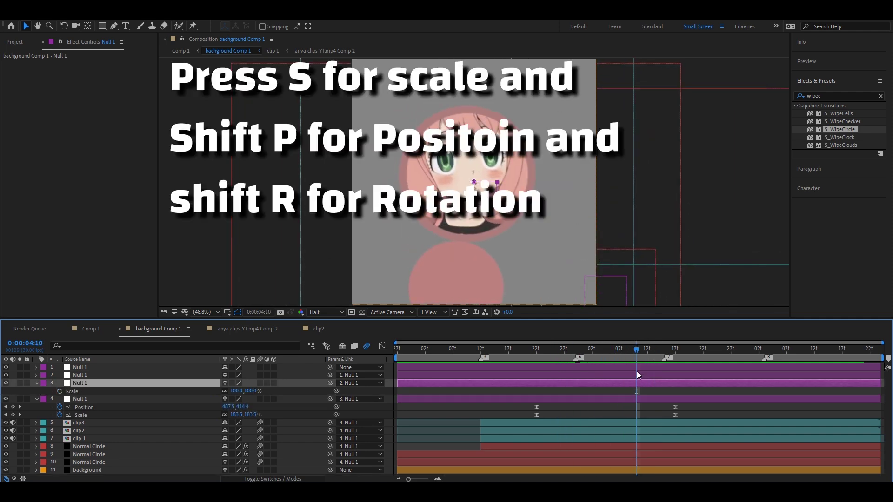
key("shift+r")
left_click(60, 399)
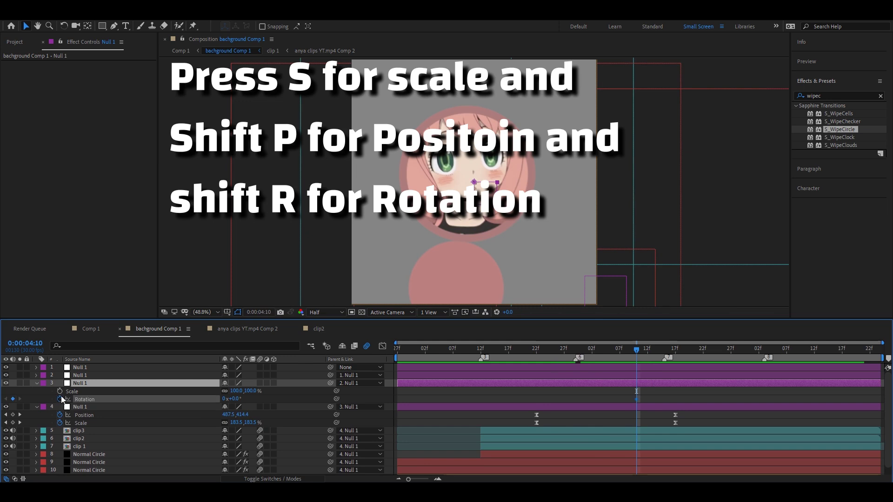
left_click(59, 391)
left_click_drag(240, 399, 277, 420)
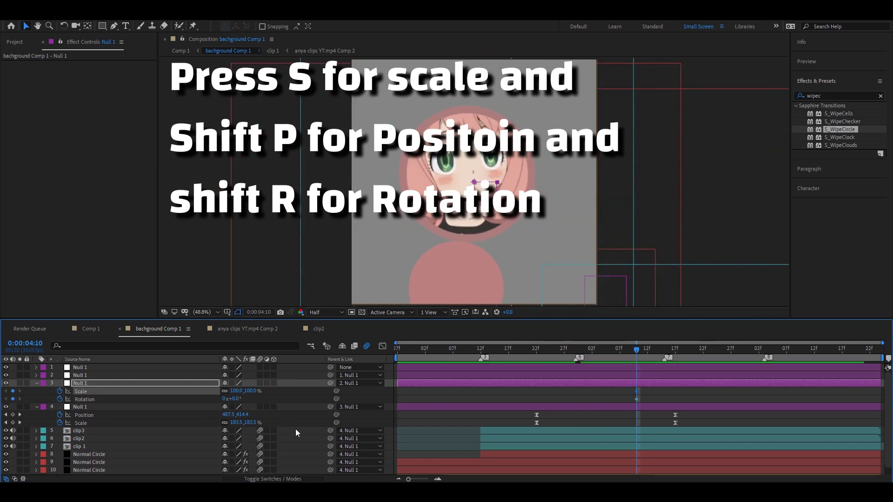
key("ctrl+z")
key("ctrl+z")
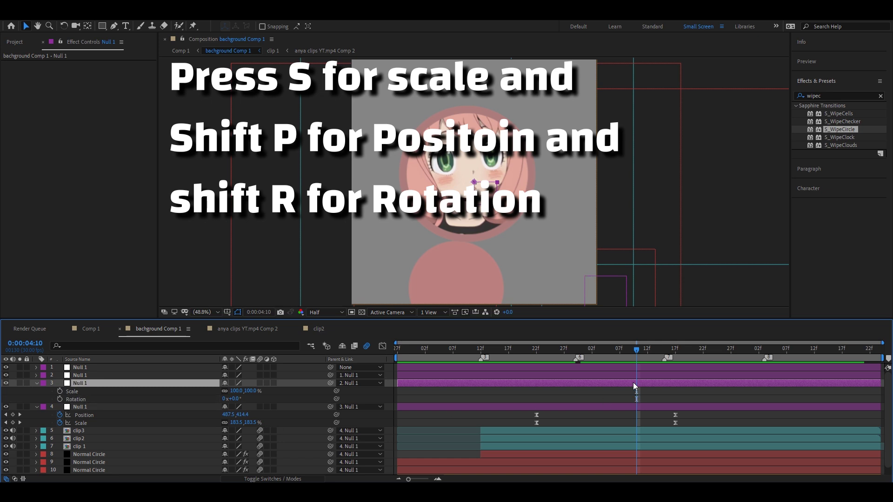
key("ctrl+grave")
- Keyframe the third null's Position and Scale, shifting those keys slightly earlier
key("s")
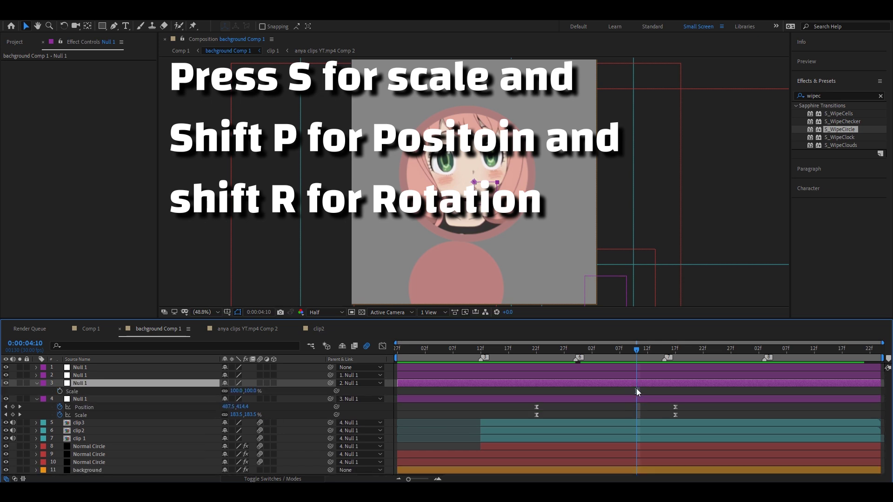
key("shift+p")
left_click(60, 392)
left_click(60, 399)
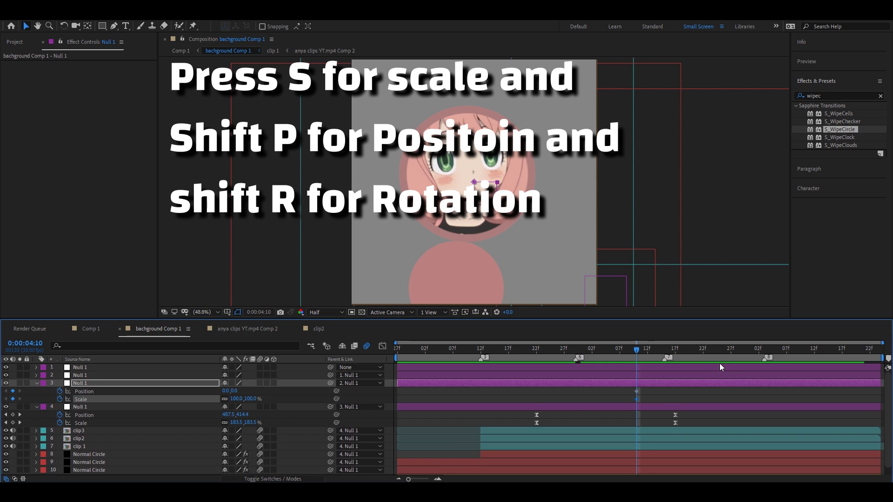
left_click(636, 391, "shift")
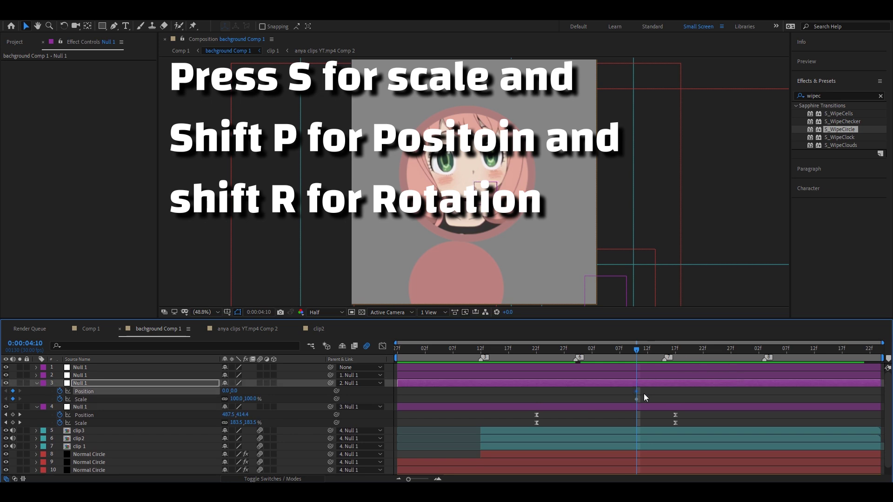
left_click_drag(637, 392, 621, 389)
- At 0:00:04:27, send the third null far left to -1370 and raise it, keying scale
key("space")
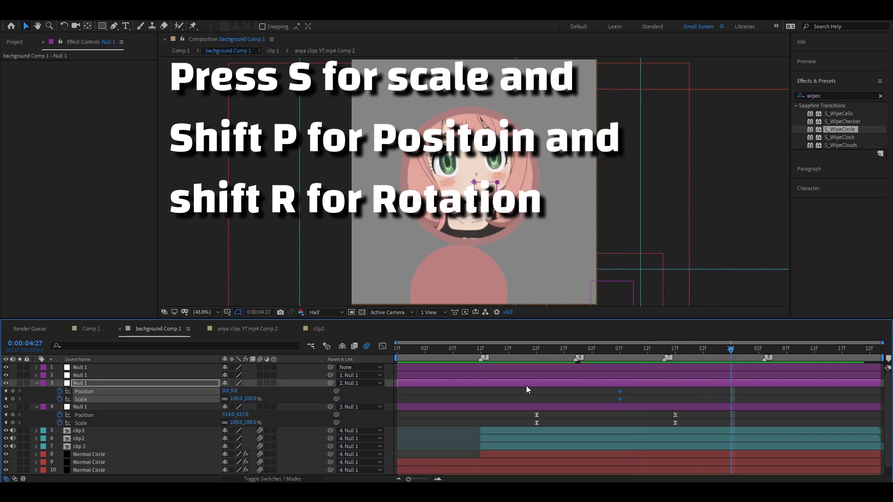
mouse_move(227, 391)
left_mouse_down()
mouse_move(163, 391)
mouse_move(188, 400)
left_mouse_up()
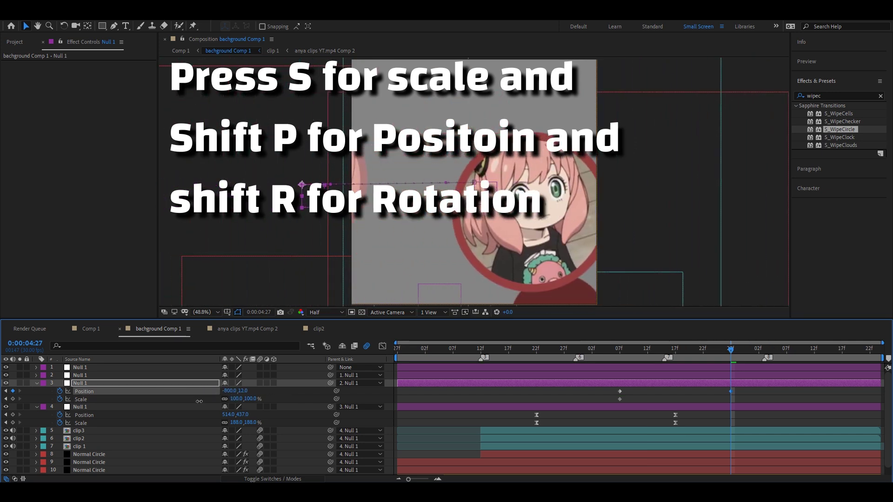
left_click_drag(247, 390, 139, 390)
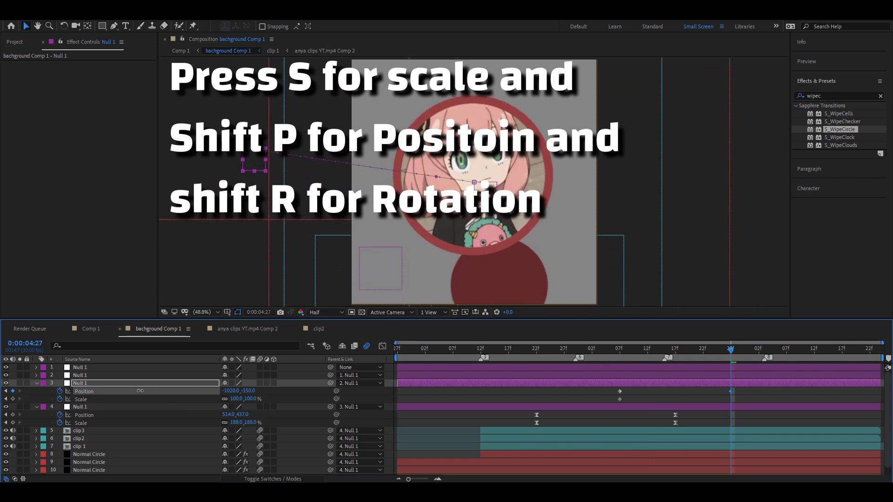
key("Return")
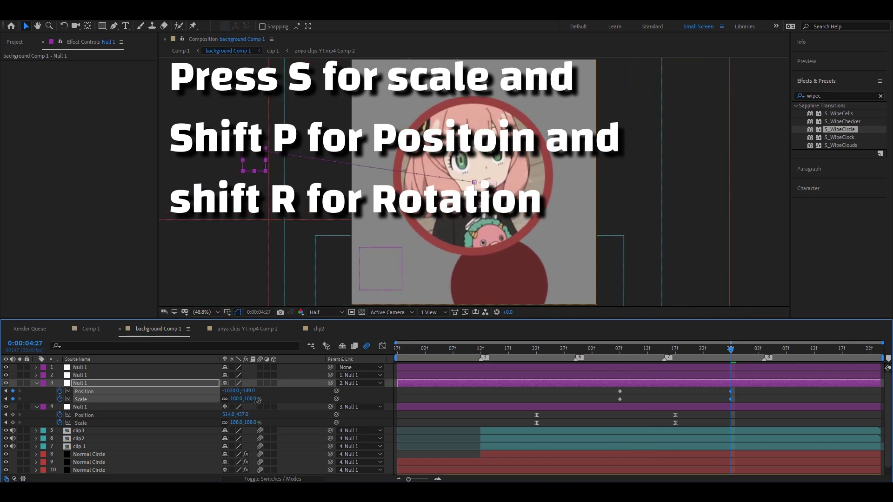
- Keyframe the third null's Rotation from 0:00:04:07 to a later counterclockwise angle
left_click_drag(657, 350, 702, 350)
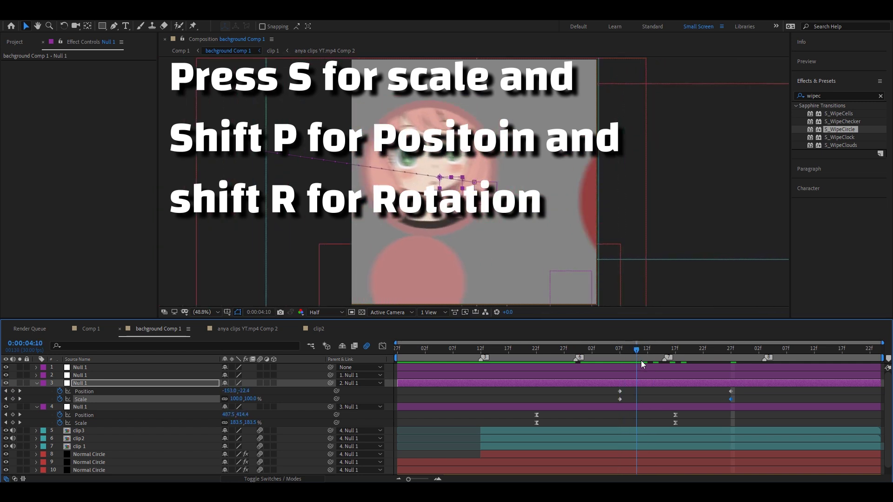
key("j")
key("j")
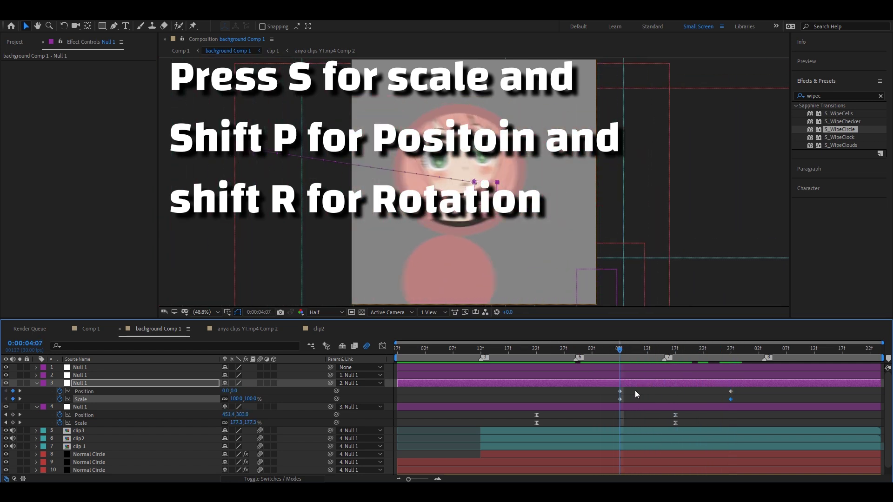
key("shift+r")
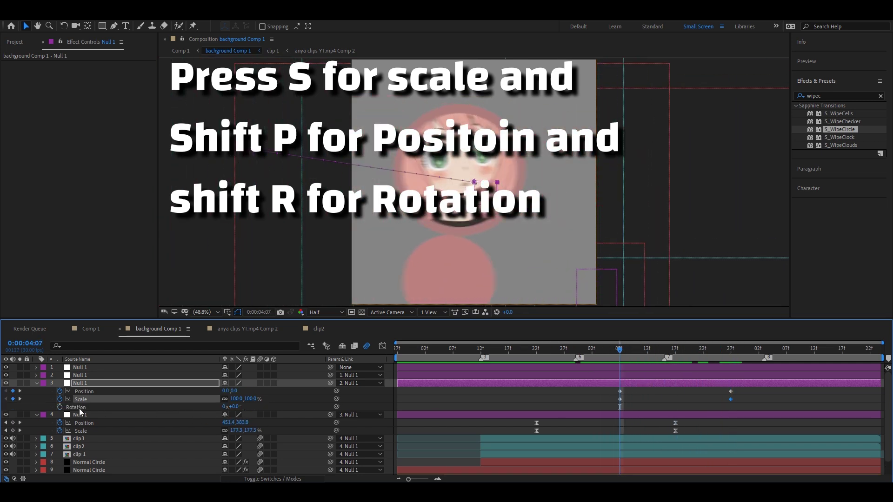
left_click(60, 407)
left_click(730, 356)
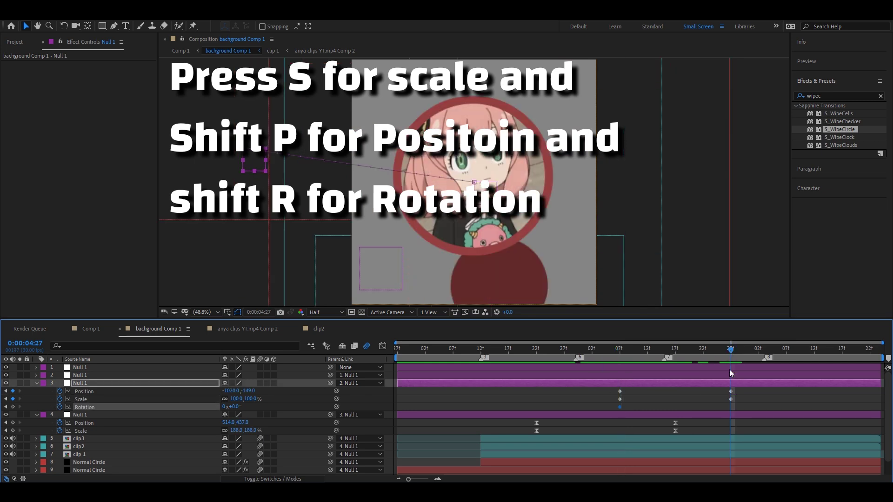
mouse_move(239, 406)
left_mouse_down()
mouse_move(340, 413)
mouse_move(331, 413)
left_mouse_up()
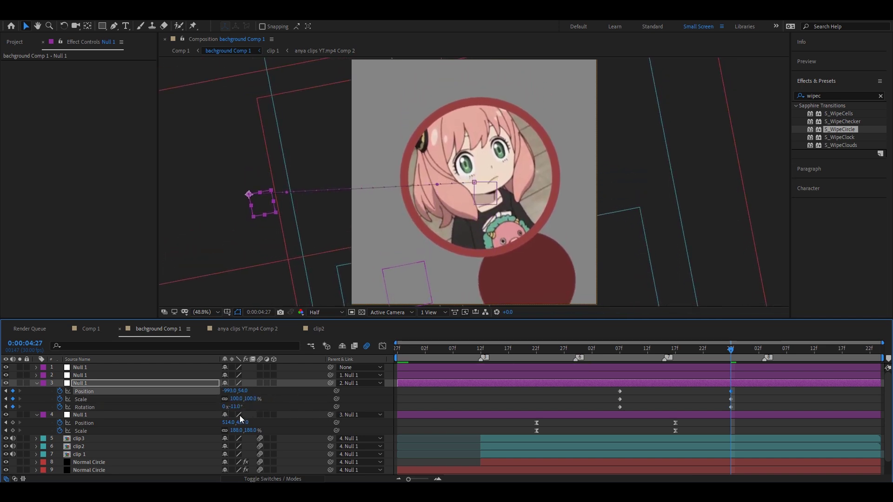
mouse_move(243, 407)
left_mouse_down()
mouse_move(237, 393)
mouse_move(317, 412)
mouse_move(483, 431)
left_mouse_up()
mouse_move(601, 357)
left_mouse_down()
mouse_move(623, 353)
mouse_move(750, 381)
mouse_move(659, 372)
mouse_move(740, 410)
mouse_move(769, 394)
left_mouse_up()
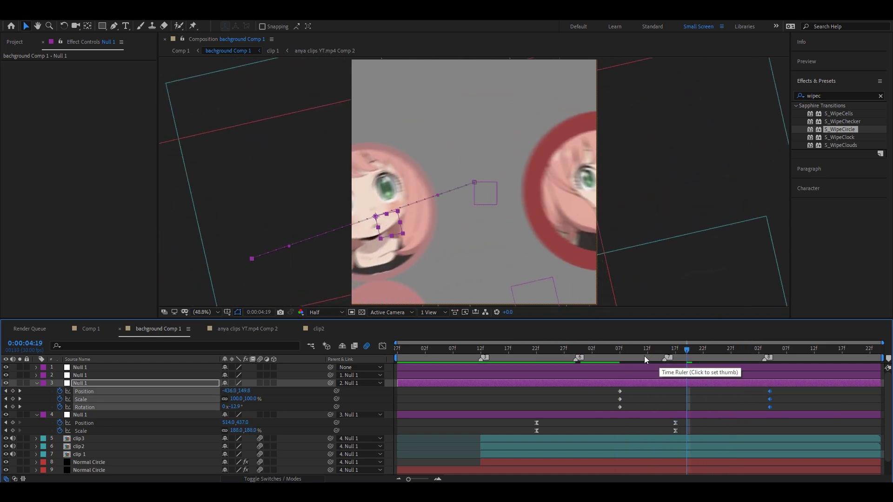
- Apply Easy Ease (F9) to the null's keyframes and sharpen the speed-graph peak via influence handles
left_click(661, 357)
left_click_drag(602, 407, 599, 408)
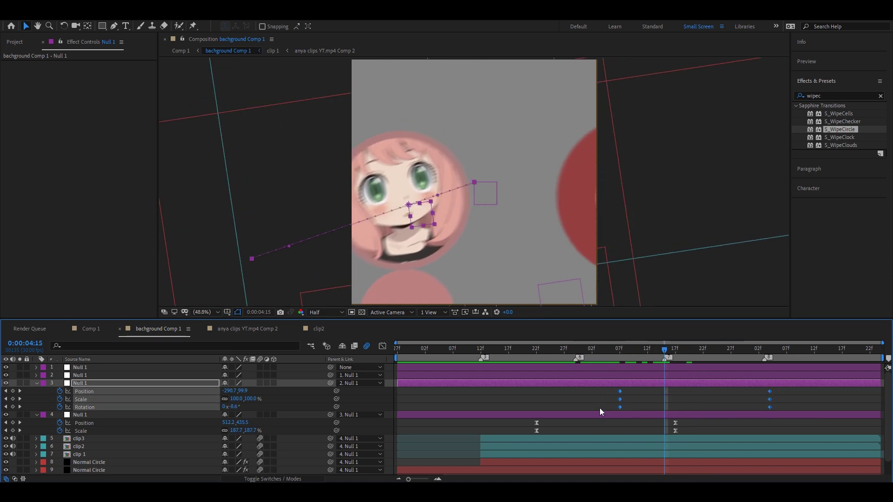
key("F9")
key("shift+F3")
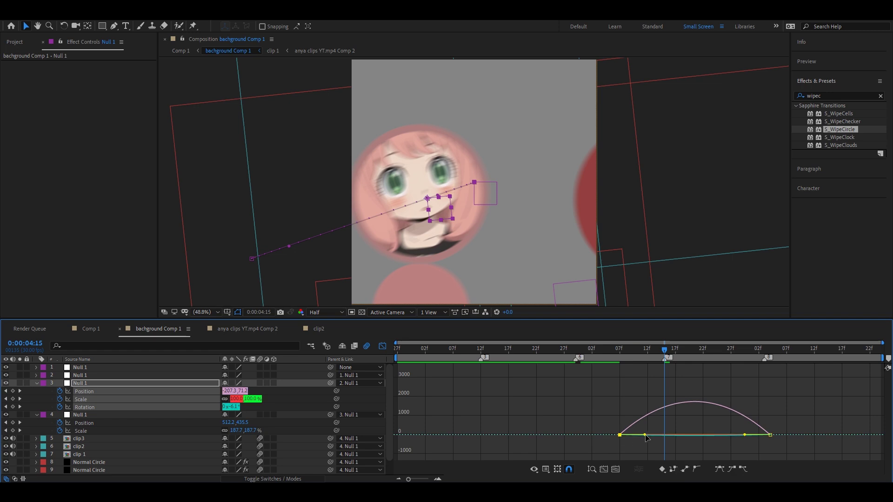
left_click_drag(646, 436, 658, 437)
mouse_move(745, 436)
left_mouse_down()
mouse_move(622, 436)
mouse_move(647, 434)
left_mouse_up()
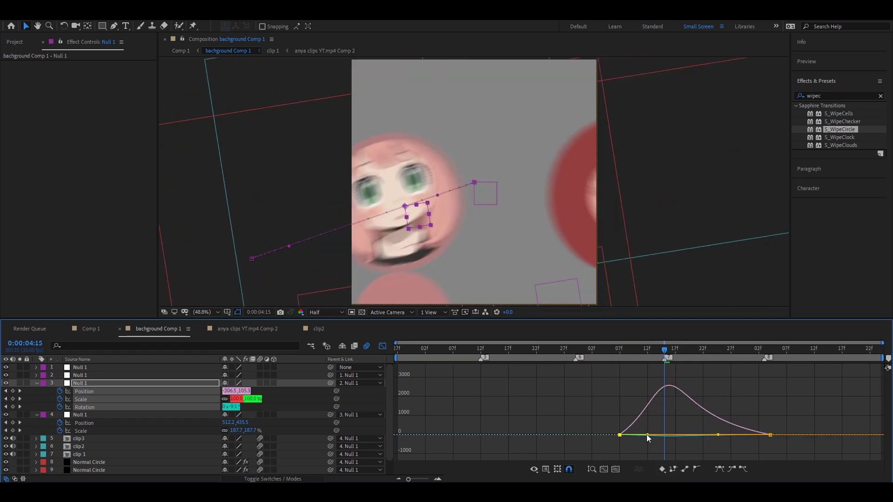
left_click_drag(609, 350, 705, 399)
left_click(383, 346)
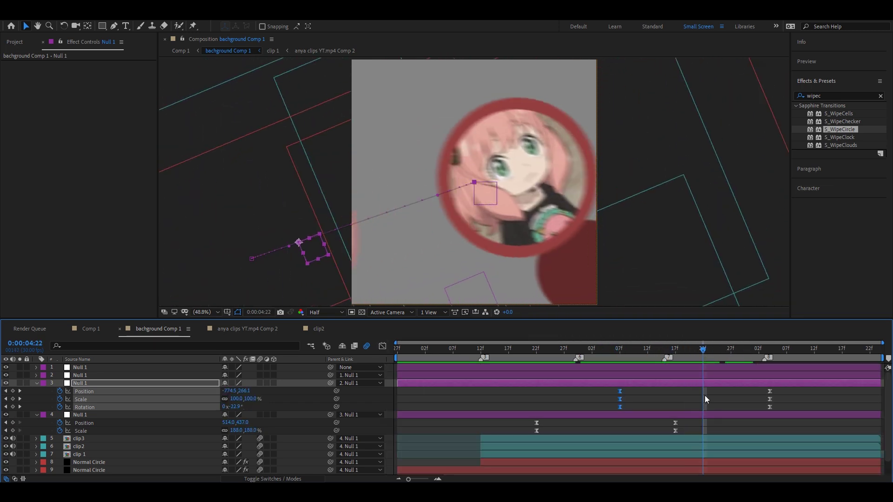
- Rotate clip2 clockwise to +26°
left_click(702, 445)
key("r")
left_click_drag(235, 455, 256, 461)
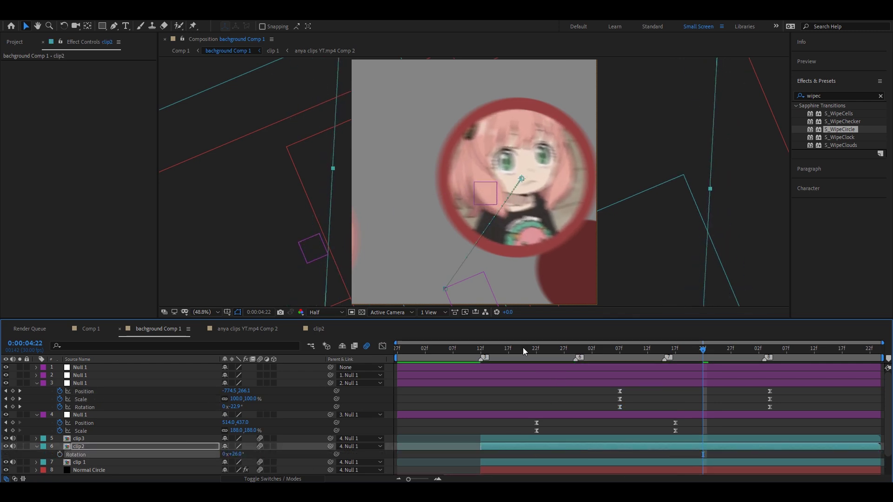
- Scrub and preview the whip-pan animation, ending around 0:00:04:28
left_click_drag(523, 347, 724, 388)
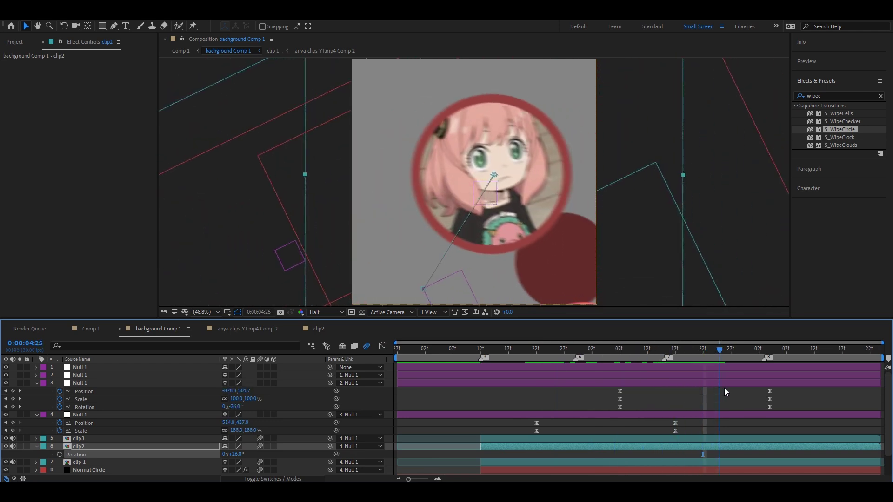
key("space")
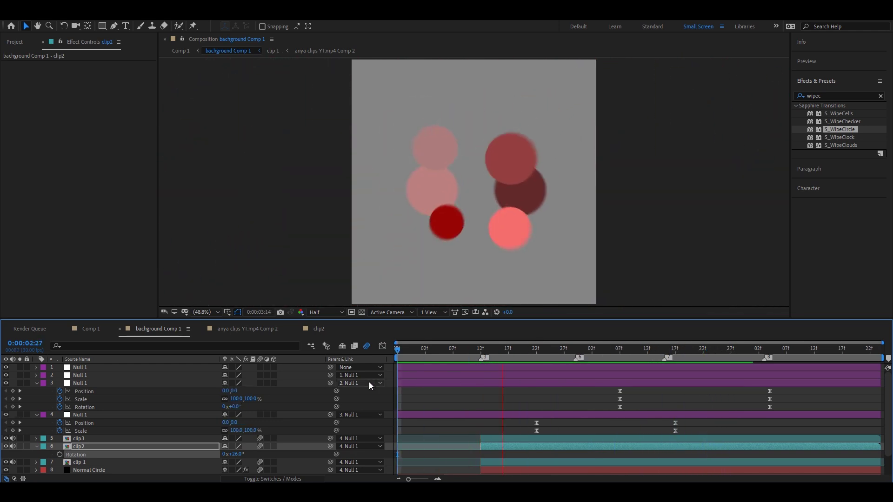
key("space")
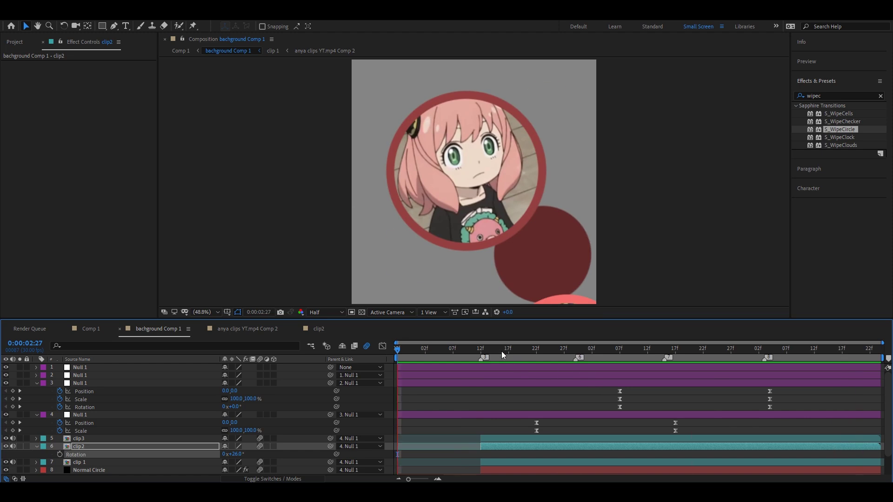
key("space")
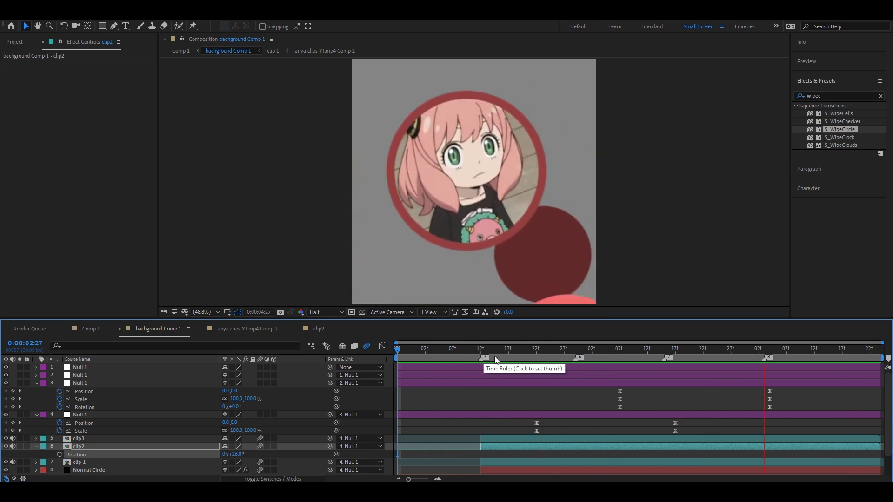
left_click_drag(495, 360, 743, 412)
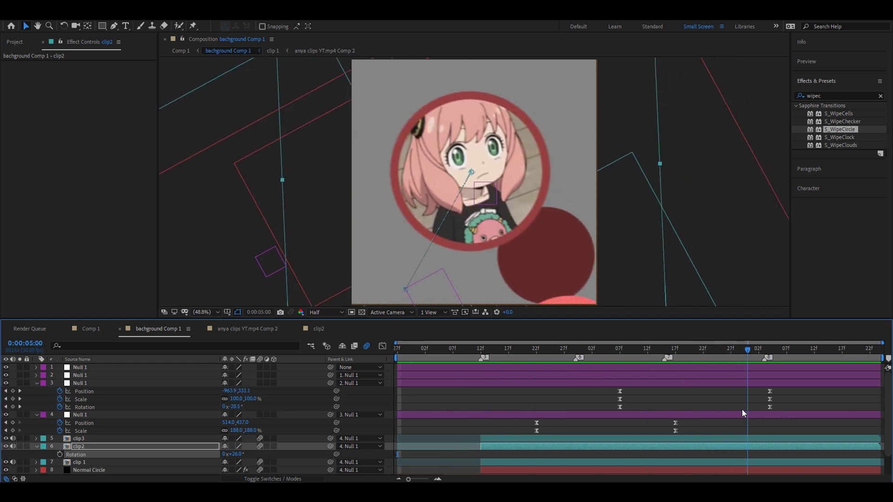
left_click_drag(743, 413, 735, 400)
- Show Null 1's Position, Scale and Rotation and move the playhead to about 0:00:05:22
left_click(724, 377)
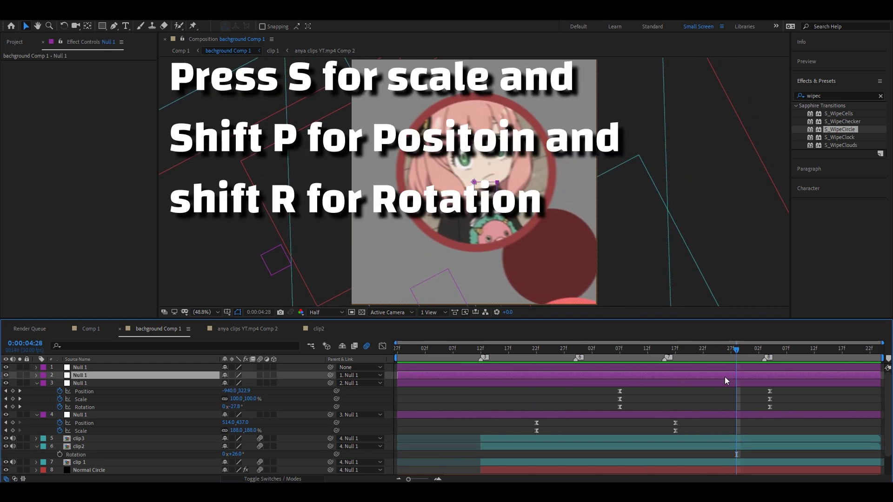
key("p")
key("shift+s")
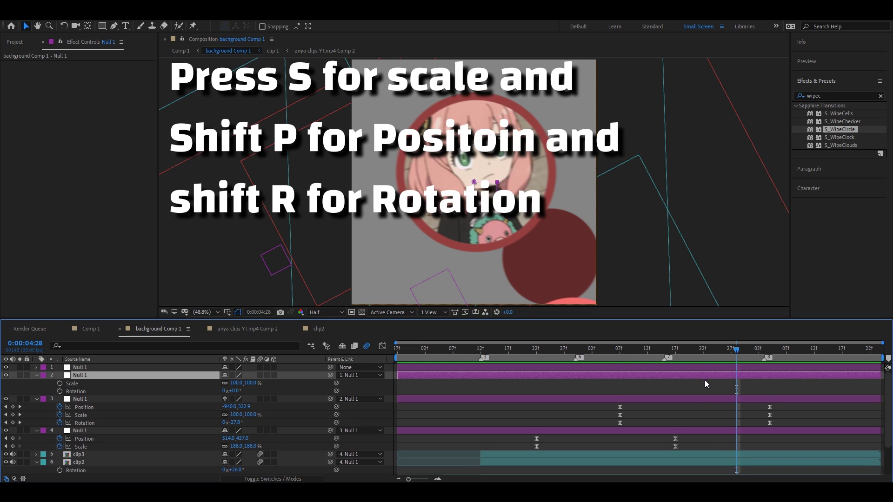
key("shift+r")
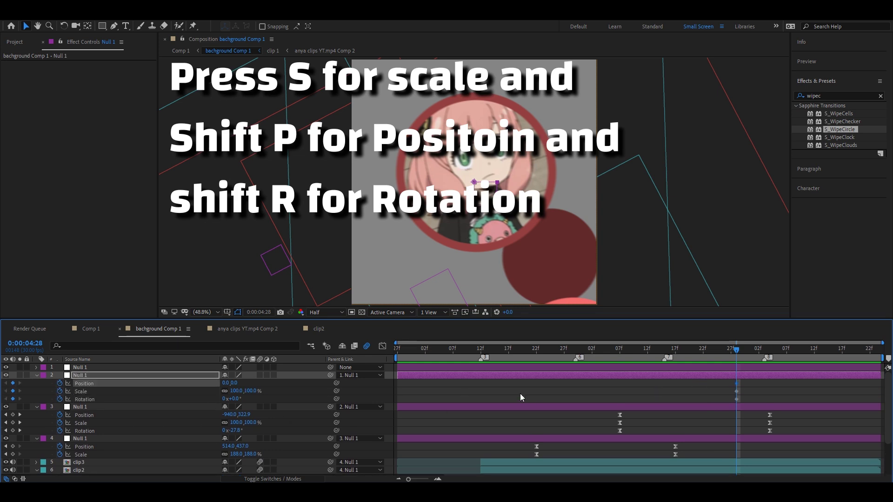
left_click_drag(754, 352, 867, 383)
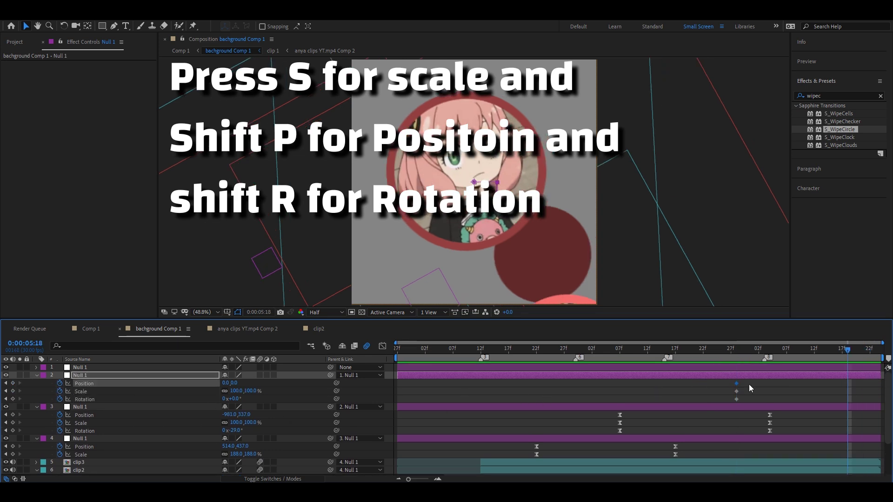
- Keyframe the second null moving left and down, slightly enlarged and tilted to −30°
left_click(255, 395)
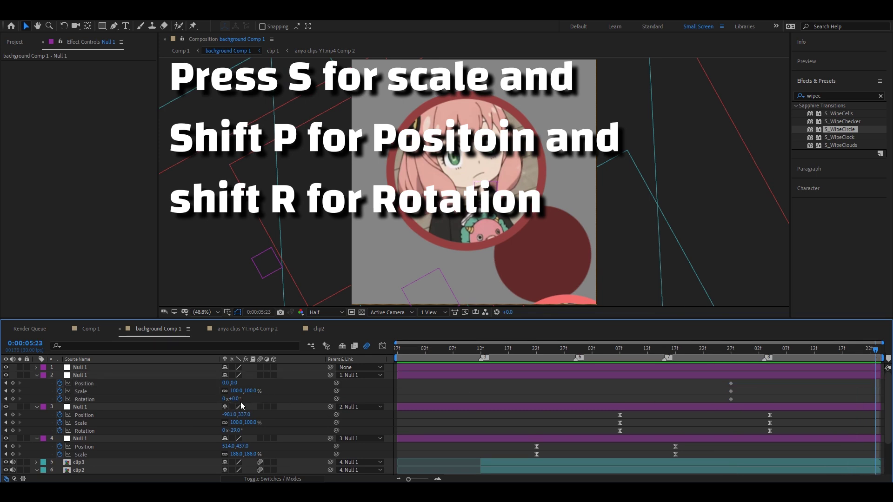
mouse_move(234, 399)
left_mouse_down()
mouse_move(219, 399)
mouse_move(232, 386)
mouse_move(160, 383)
left_mouse_up()
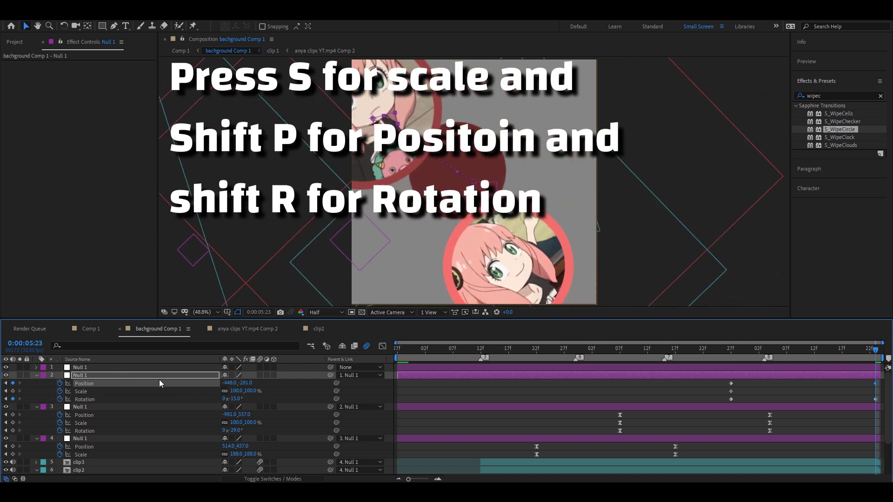
left_click_drag(237, 389, 185, 380)
mouse_move(242, 391)
left_mouse_down()
mouse_move(251, 392)
mouse_move(242, 383)
mouse_move(233, 399)
mouse_move(182, 382)
left_mouse_up()
left_click_drag(245, 383, 362, 398)
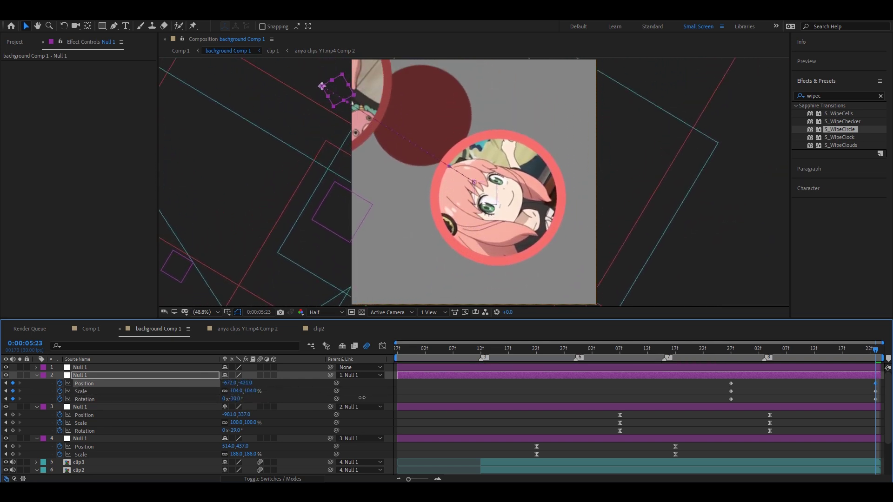
mouse_move(235, 382)
left_mouse_down()
mouse_move(215, 393)
mouse_move(257, 392)
mouse_move(188, 388)
left_mouse_up()
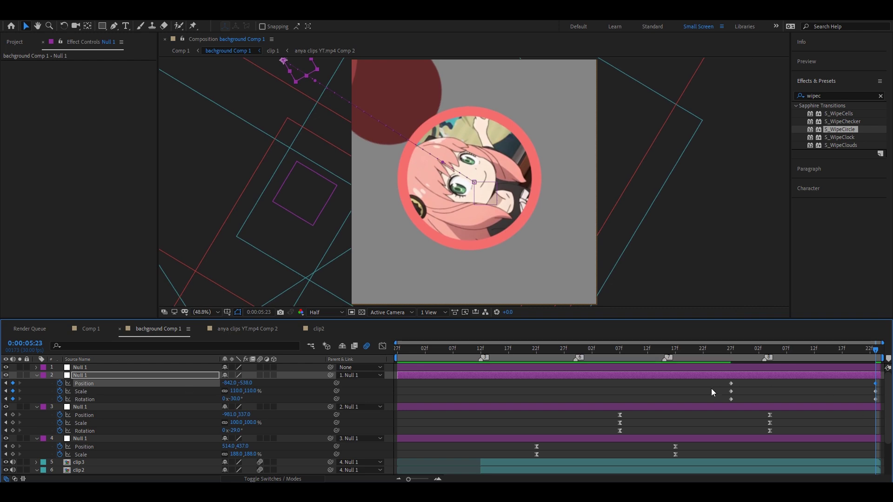
- Easy Ease the new keyframes and sharpen their speed curve's peak in the Graph Editor
left_click(761, 351)
key("shift+F3")
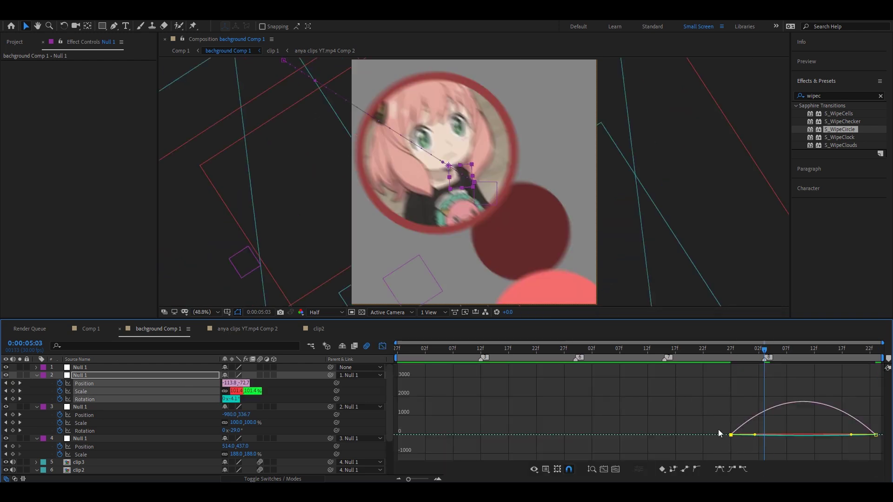
left_click_drag(849, 438, 812, 434)
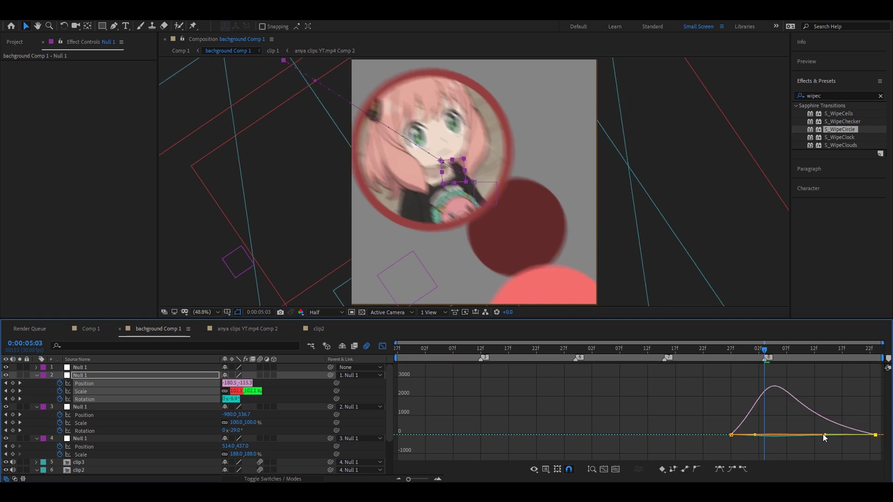
left_click_drag(719, 432, 750, 442)
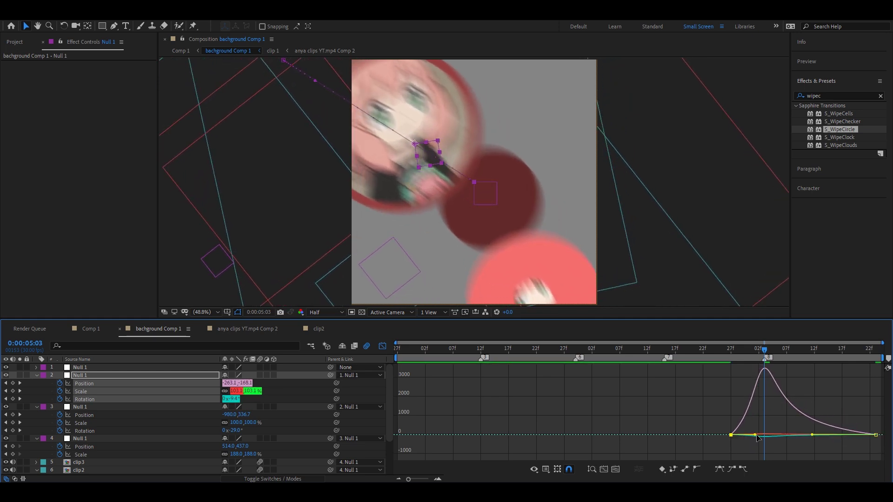
left_click(731, 352)
left_click_drag(736, 358, 847, 373)
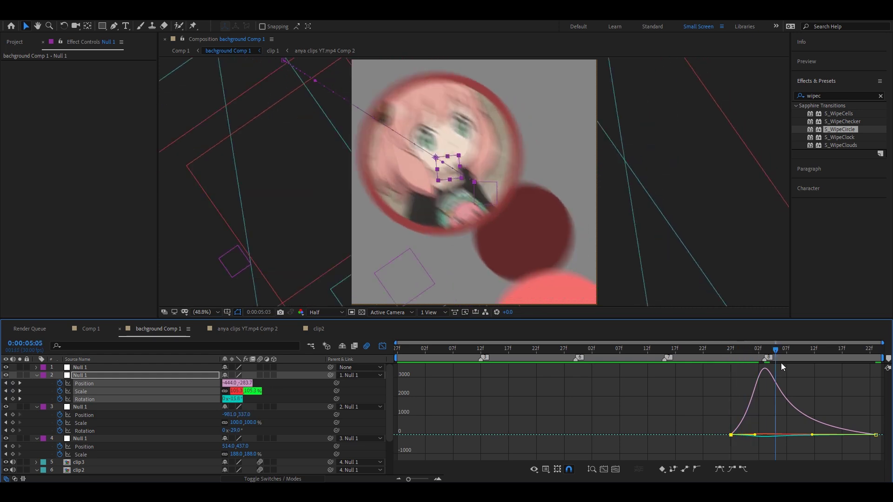
- Rotate clip3 to 53° so the Anya clip stands upright, then collapse properties and preview
left_click(381, 347)
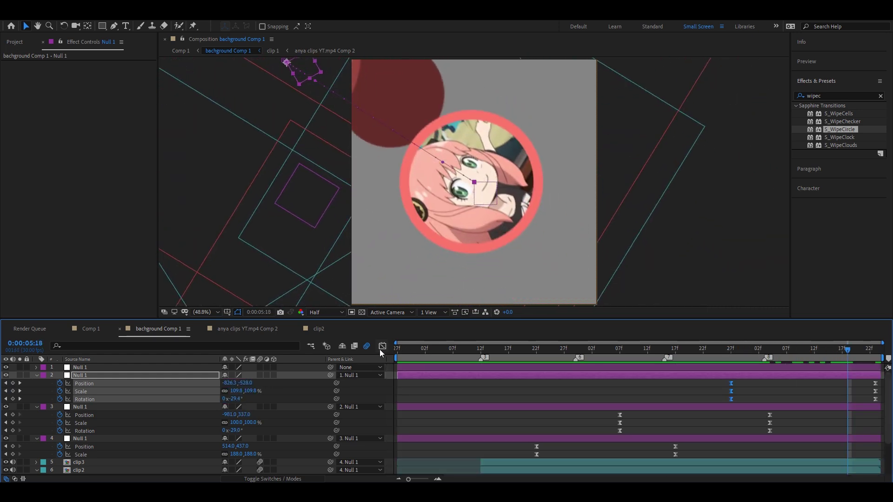
left_click(844, 461)
key("r")
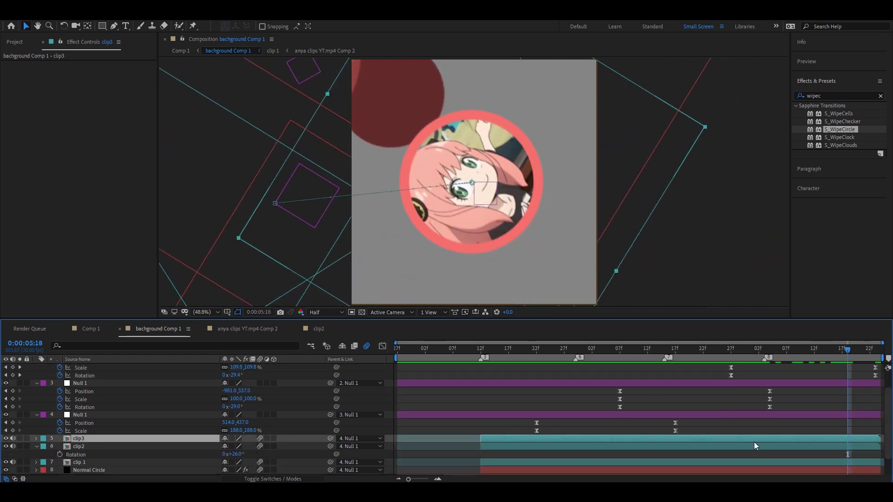
left_click(754, 439)
left_click_drag(237, 449, 246, 451)
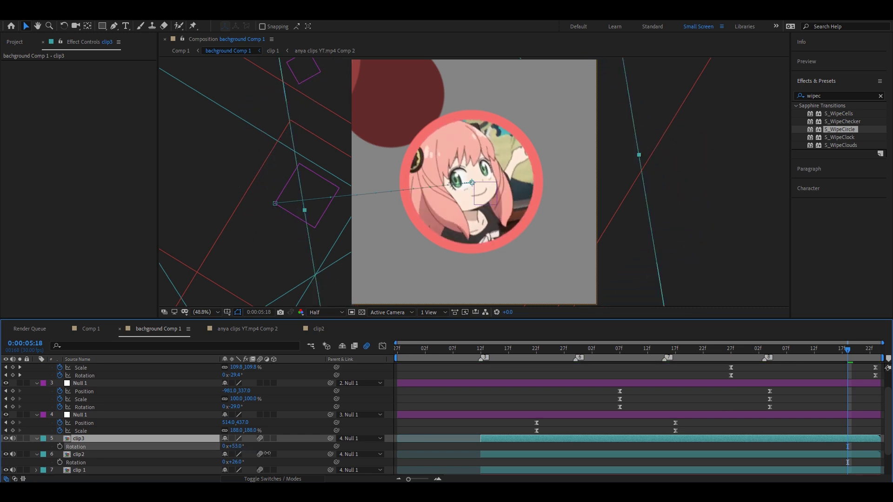
key("ctrl+grave")
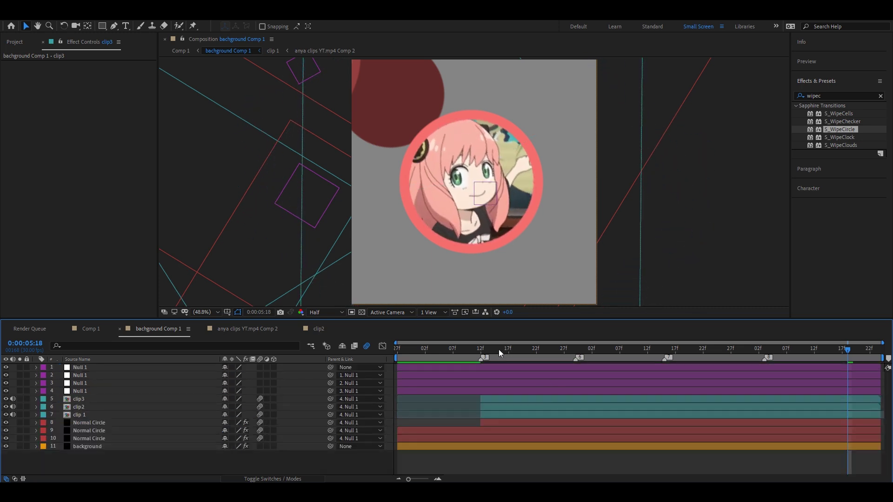
key("space")
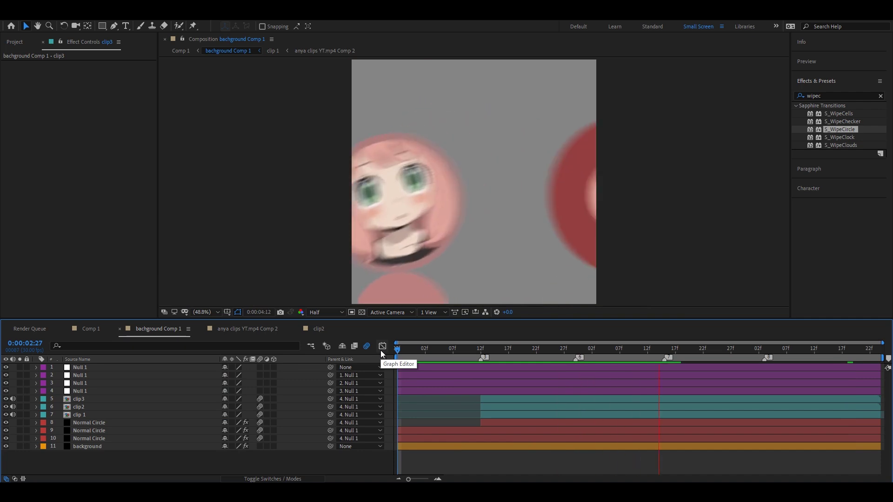